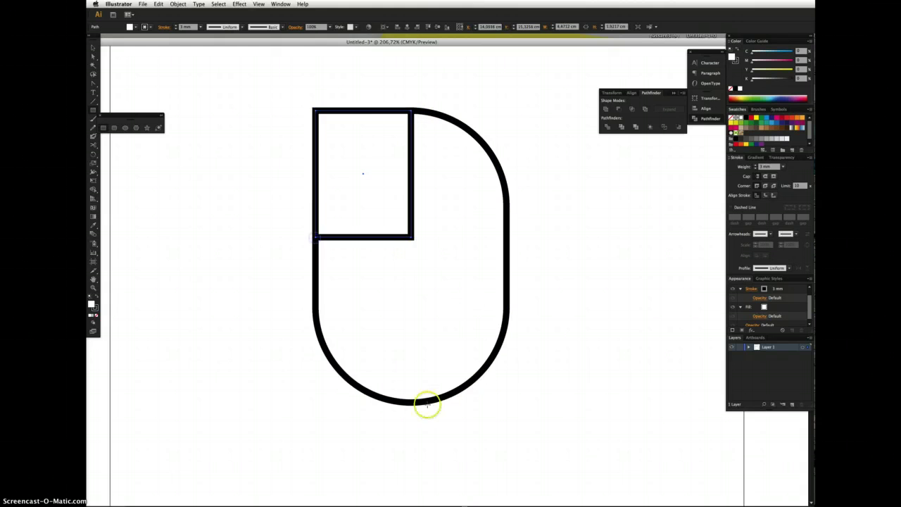
# Draw a rectangle over the body's lower-right rounded corner and unite both corner rectangles with the rounded body.
pyautogui.keyDown('shift'); pyautogui.click(411, 402); pyautogui.keyUp('shift')
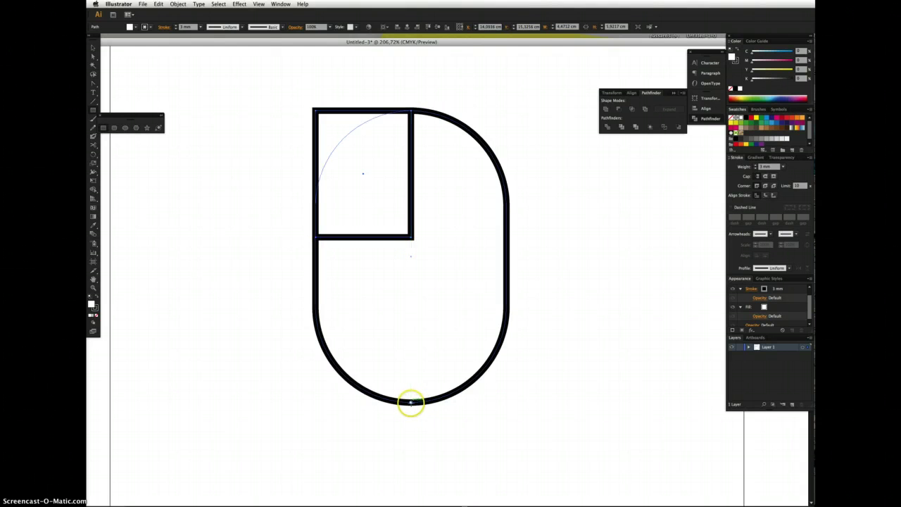
pyautogui.moveTo(411, 402); pyautogui.dragTo(507, 293)
pyautogui.press('a')
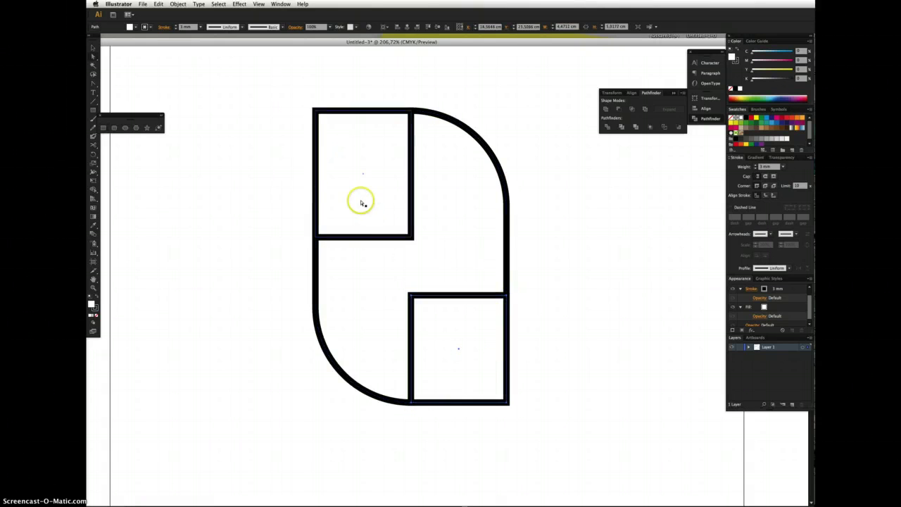
pyautogui.moveTo(256, 173); pyautogui.dragTo(557, 362)
pyautogui.click(606, 110)
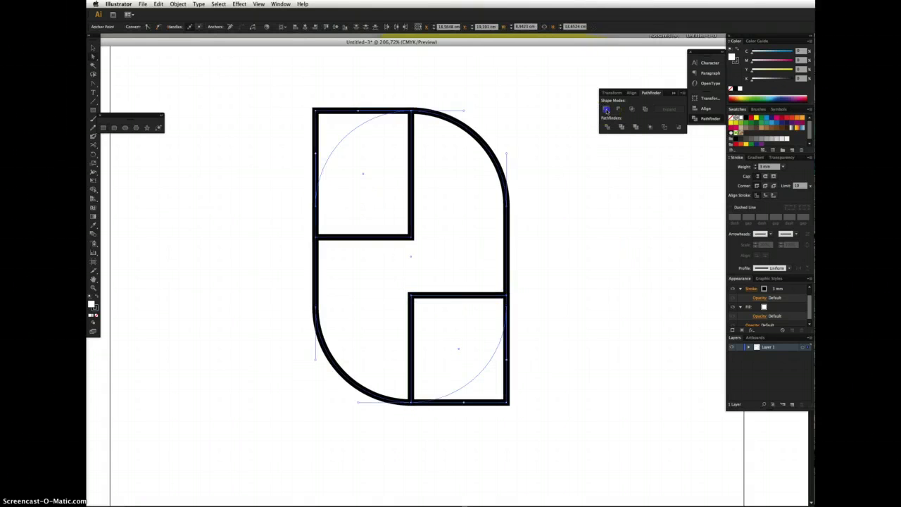
pyautogui.click(586, 188)
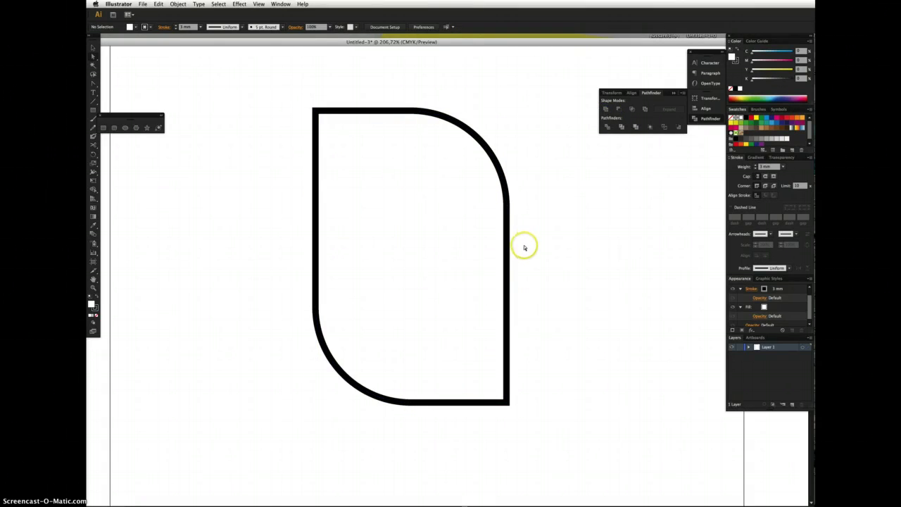
# Draw a circle and fit it into the upper rounded end of the body, about 8.8 cm across.
pyautogui.press('l')
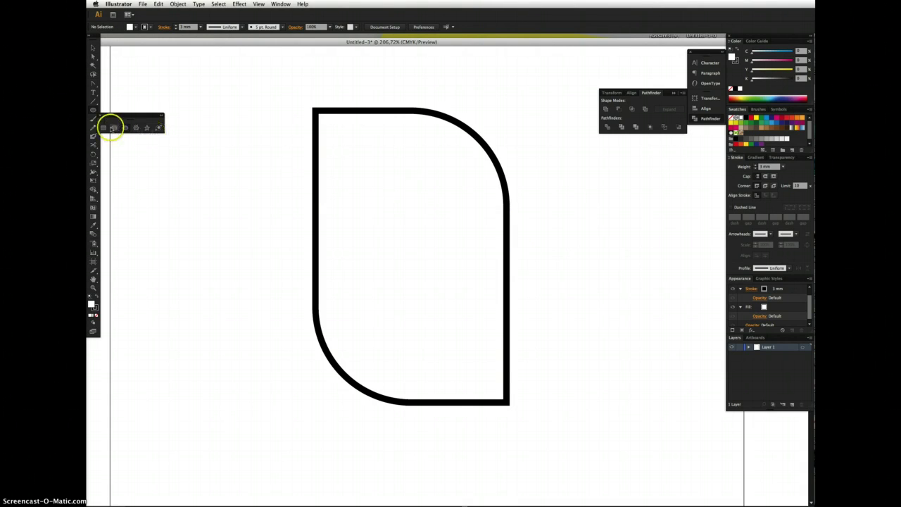
pyautogui.moveTo(279, 205)
pyautogui.mouseDown()
pyautogui.moveTo(443, 338)
pyautogui.moveTo(383, 305)
pyautogui.moveTo(434, 345)
pyautogui.moveTo(445, 373)
pyautogui.mouseUp()
pyautogui.press('v')
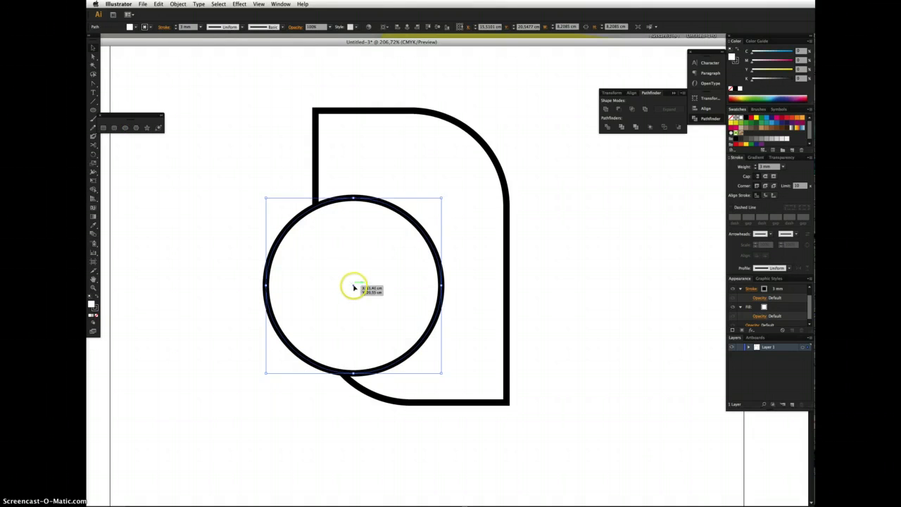
pyautogui.moveTo(354, 287); pyautogui.dragTo(417, 202)
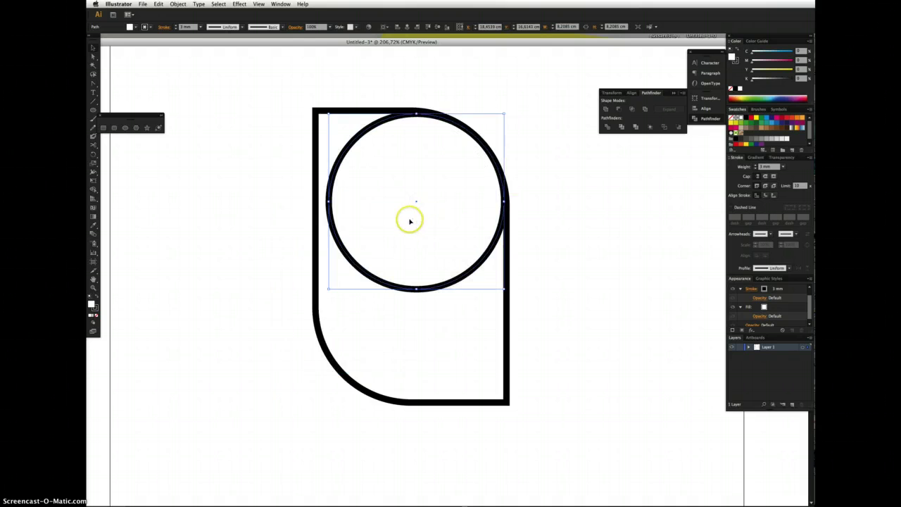
pyautogui.moveTo(328, 289); pyautogui.dragTo(316, 301)
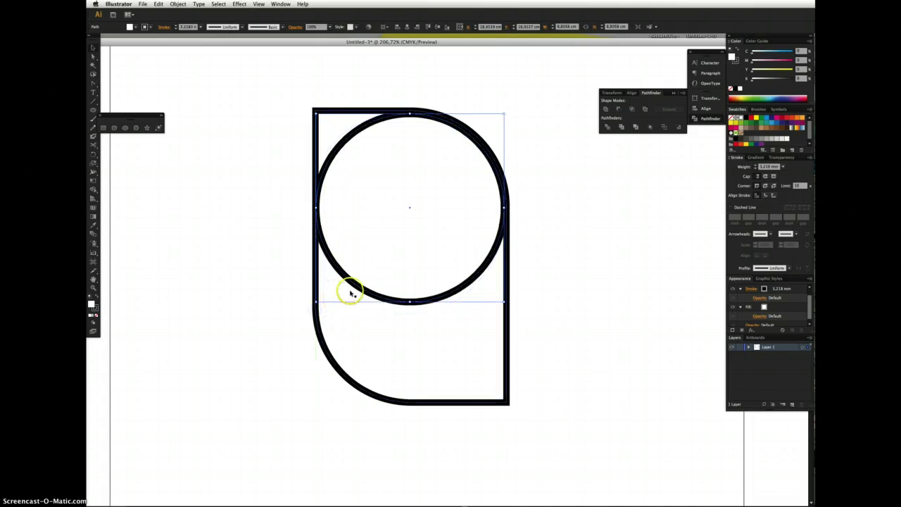
# Nudge the body slightly to the left and set the circle's stroke weight to 3 mm.
pyautogui.click(497, 335)
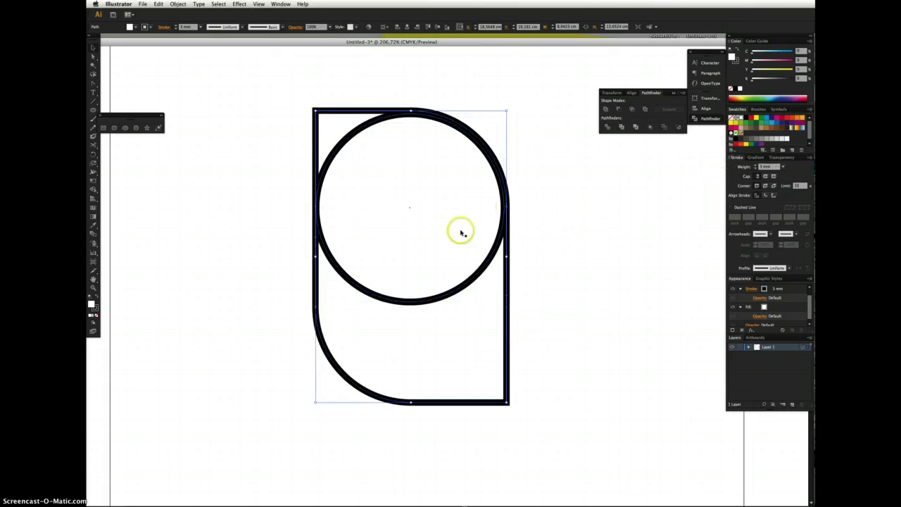
pyautogui.click(455, 290)
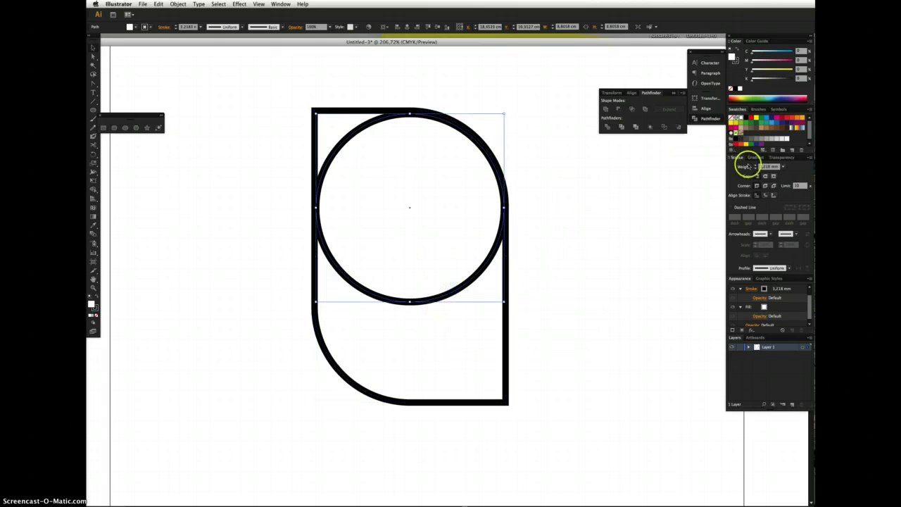
pyautogui.click(783, 168)
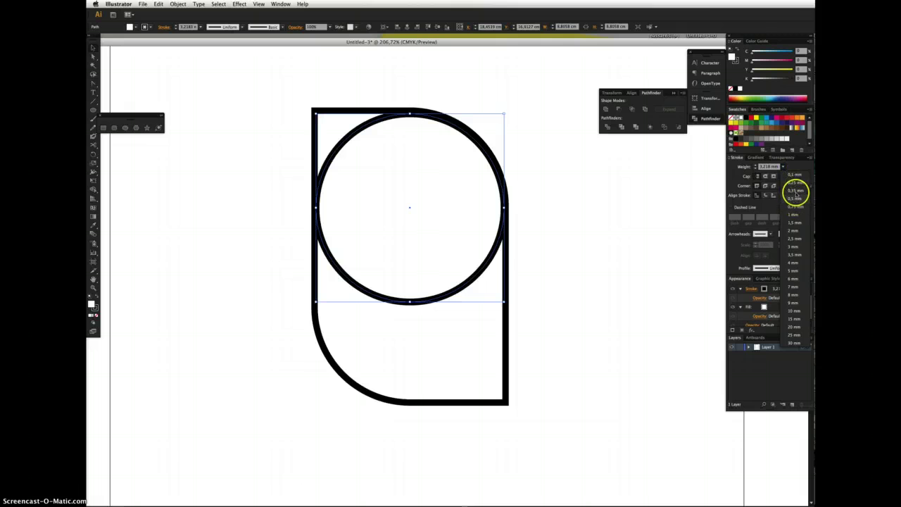
pyautogui.click(775, 167)
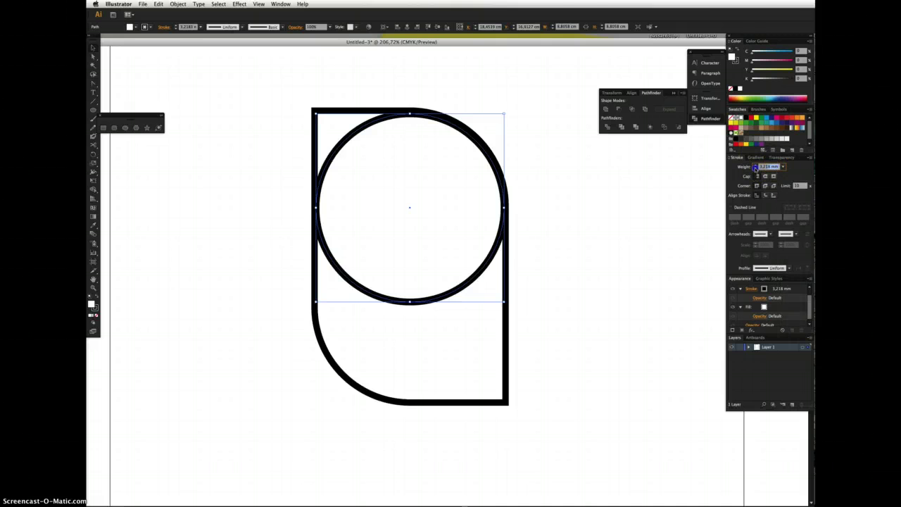
pyautogui.write('3')
pyautogui.press('Return')
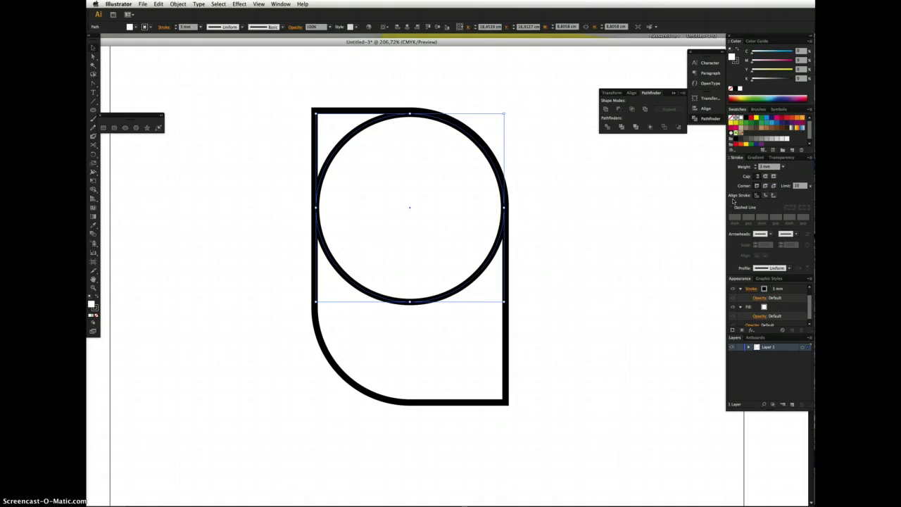
pyautogui.click(577, 241)
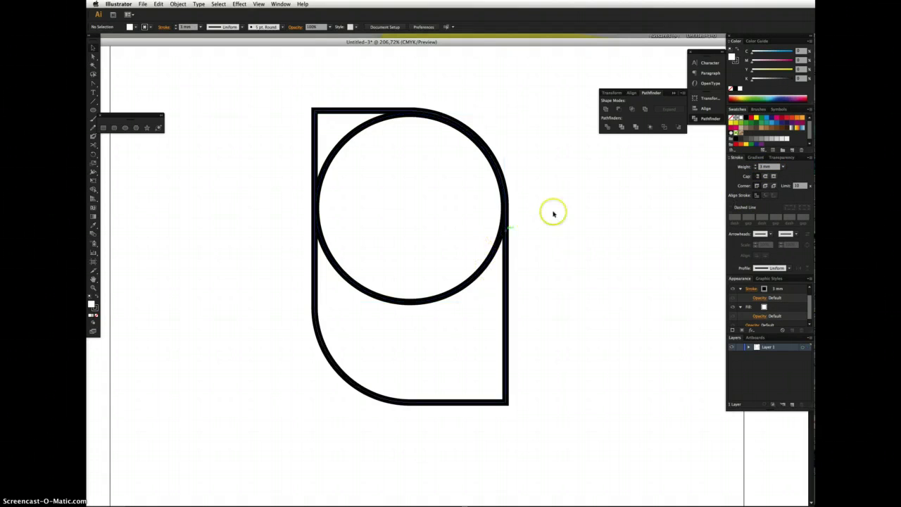
# Make three progressively smaller nested copies of the circle, about 7.1, 5.7 and 4.2 cm across, gathered toward the upper-right curve.
pyautogui.click(391, 261)
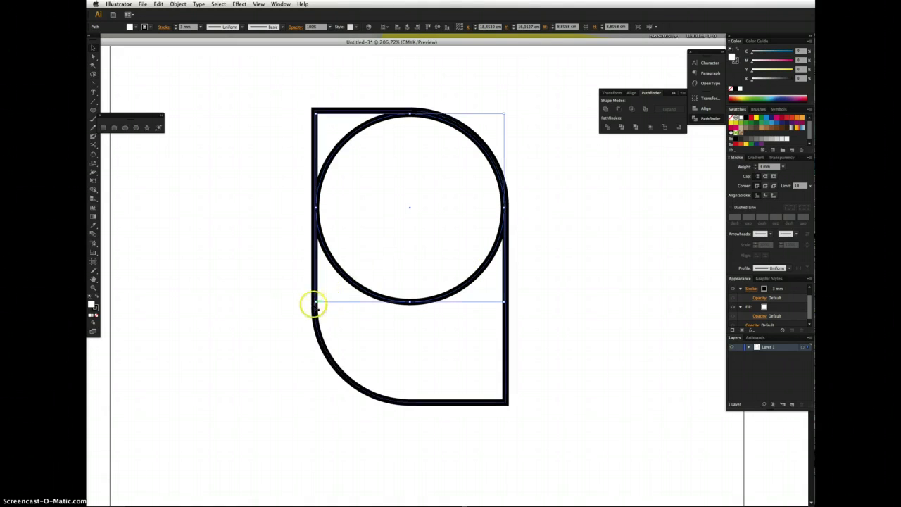
pyautogui.moveTo(317, 302); pyautogui.dragTo(345, 266)
pyautogui.moveTo(428, 190); pyautogui.dragTo(422, 191)
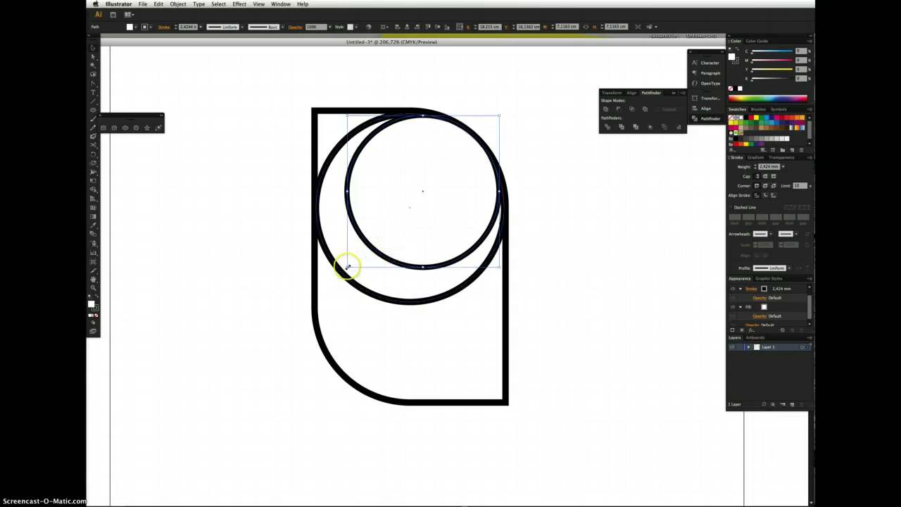
pyautogui.moveTo(347, 267); pyautogui.dragTo(375, 236)
pyautogui.moveTo(438, 176); pyautogui.dragTo(436, 178)
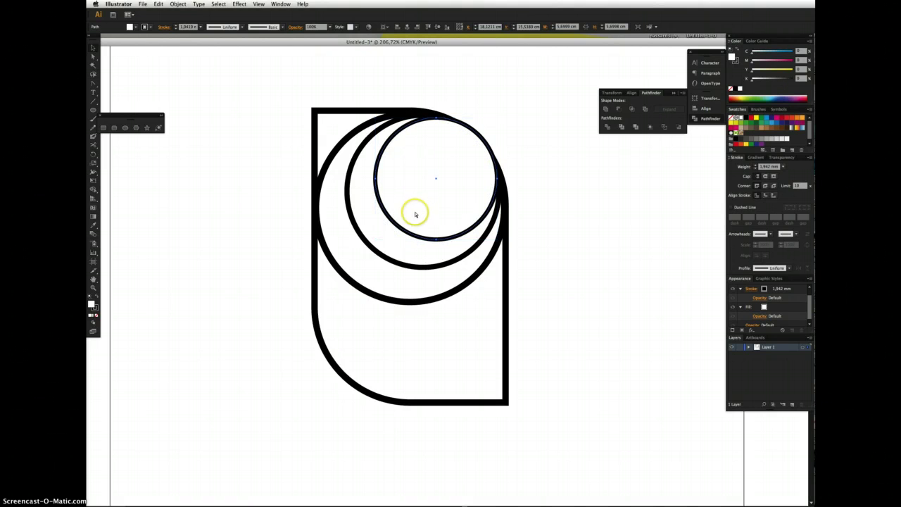
pyautogui.moveTo(374, 237); pyautogui.dragTo(406, 209)
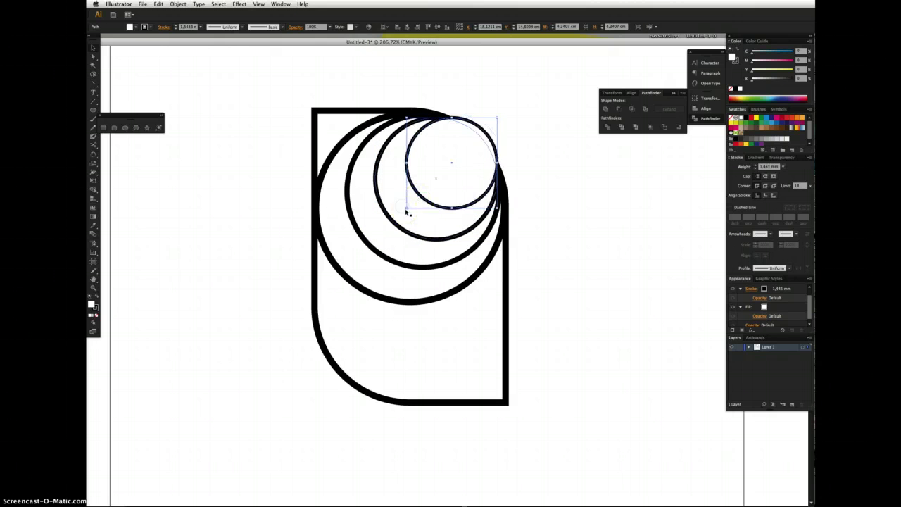
# Match the strokes of the three smaller circles to the largest circle's 3 mm stroke with the Eyedropper.
pyautogui.keyDown('shift'); pyautogui.click(381, 252); pyautogui.keyUp('shift')
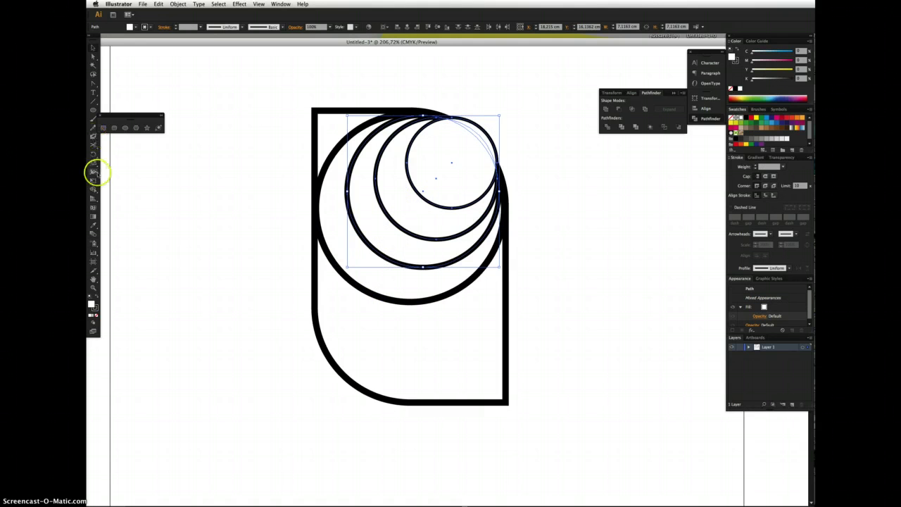
pyautogui.click(93, 224)
pyautogui.press('super+a')
pyautogui.click(371, 296)
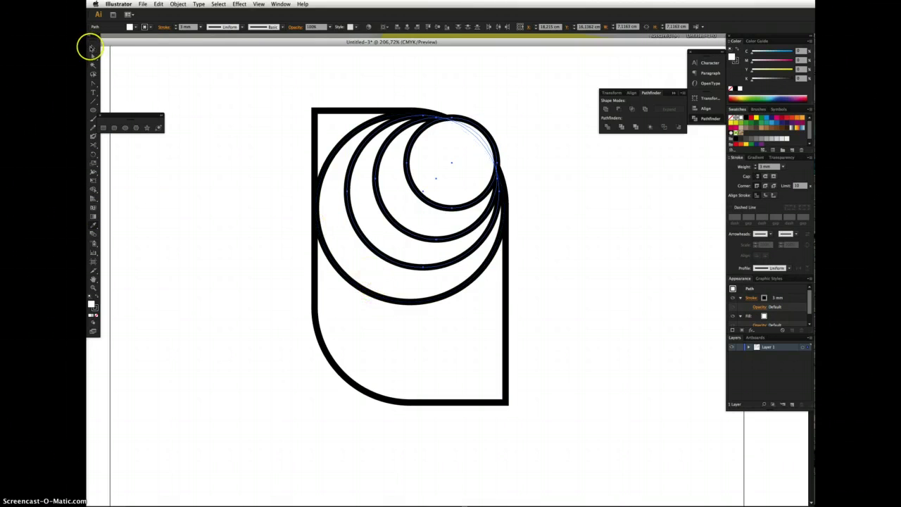
# Shrink the innermost circle to about 1.7 cm near the upper-right curve and match its stroke to the other circles' 3 mm.
pyautogui.click(92, 48)
pyautogui.click(392, 294)
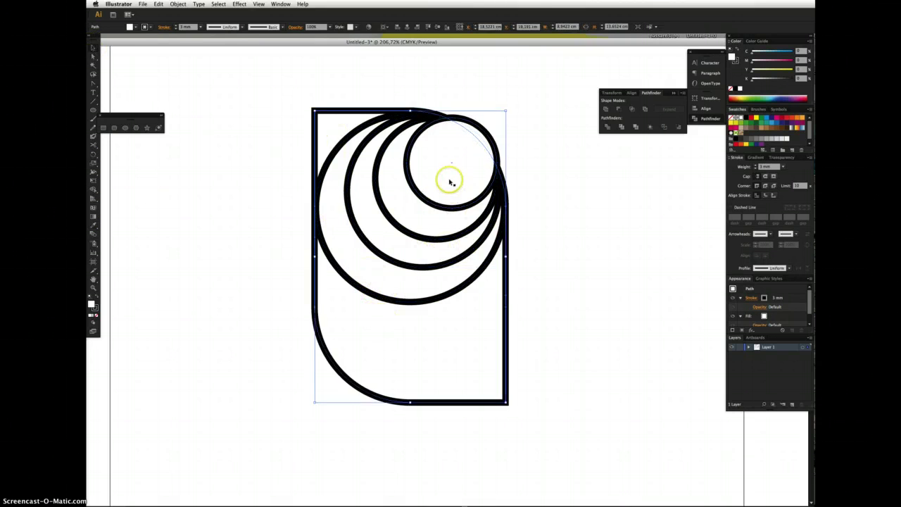
pyautogui.moveTo(450, 181)
pyautogui.mouseDown()
pyautogui.moveTo(409, 211)
pyautogui.moveTo(439, 137)
pyautogui.moveTo(451, 157)
pyautogui.moveTo(468, 140)
pyautogui.moveTo(460, 140)
pyautogui.mouseUp()
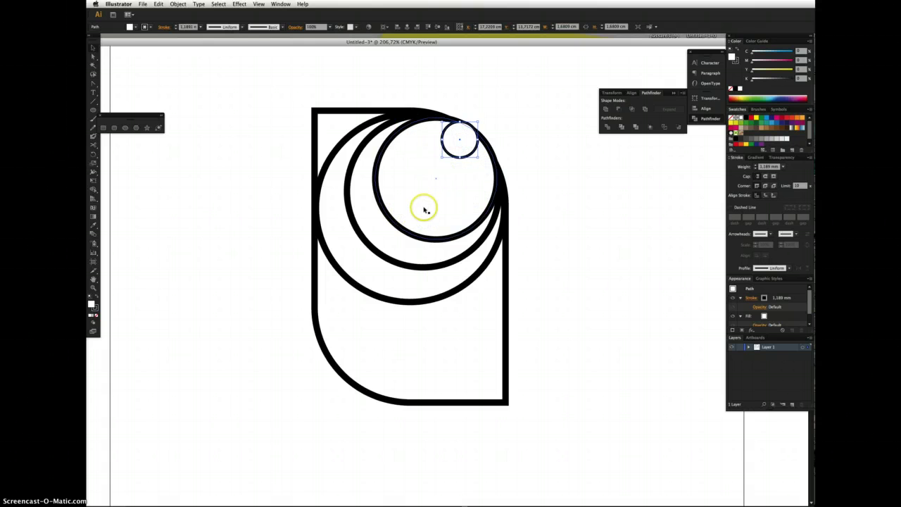
pyautogui.press('i')
pyautogui.click(401, 249)
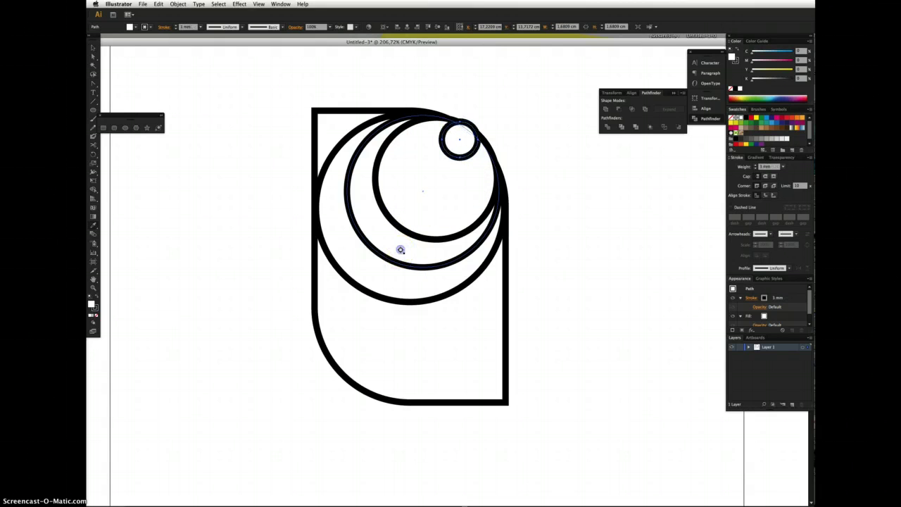
pyautogui.press('v')
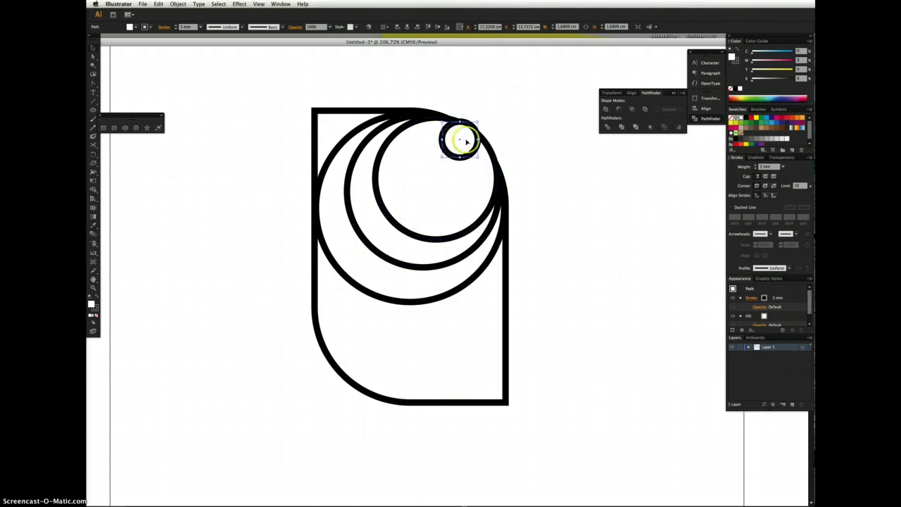
# Shift the third-largest circle slightly left and place the small circle against the inside of its upper-right edge.
pyautogui.moveTo(459, 141); pyautogui.dragTo(450, 137)
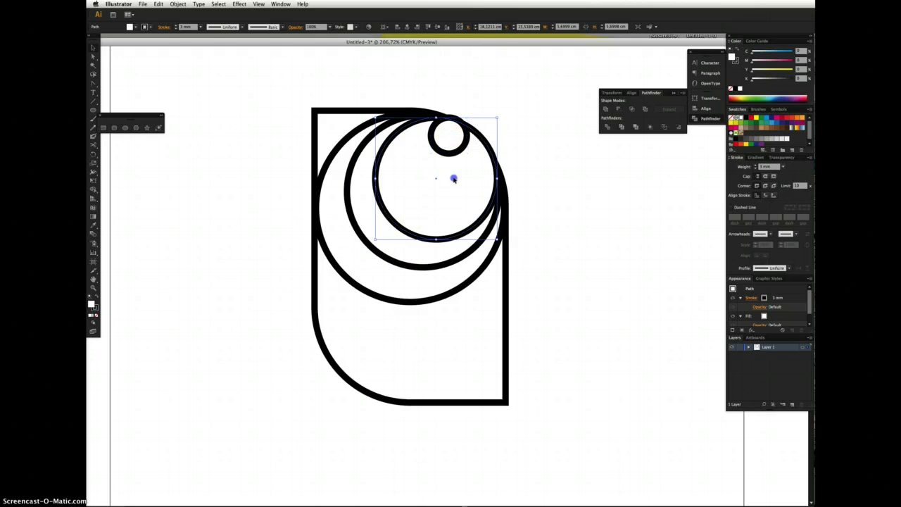
pyautogui.click(451, 180)
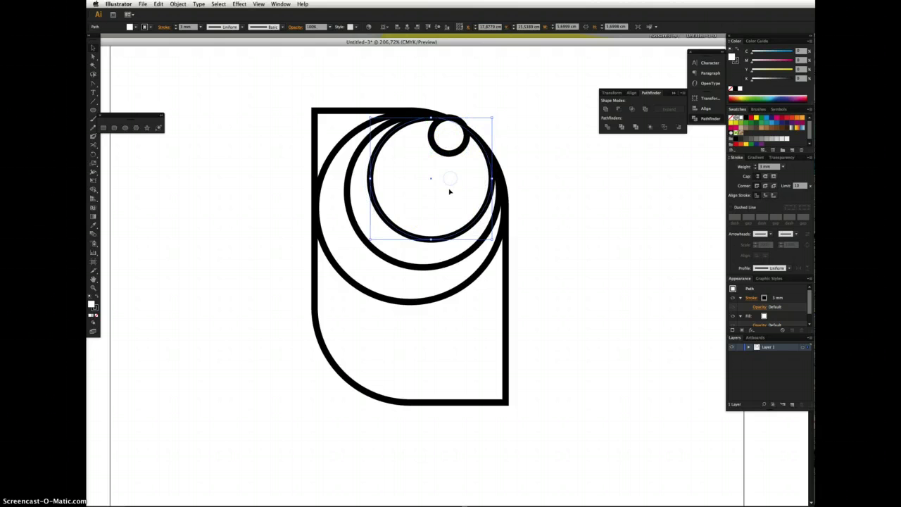
pyautogui.click(395, 246)
pyautogui.moveTo(447, 141); pyautogui.dragTo(460, 151)
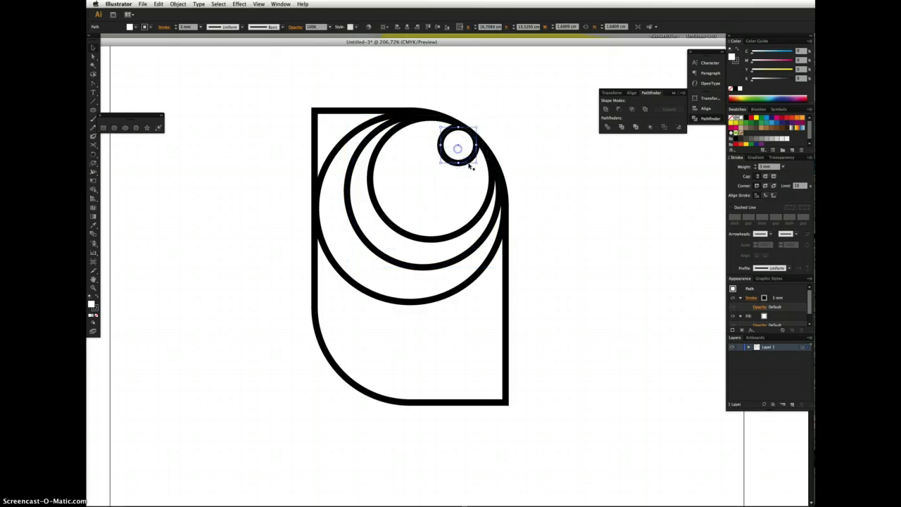
pyautogui.click(543, 157)
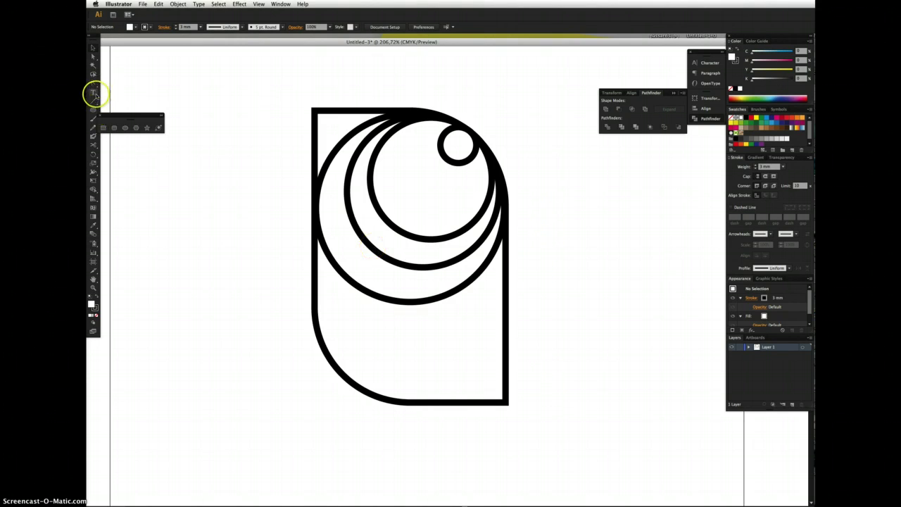
# Draw a closed curved leaf shape about 4 by 4.6 cm with the Pen tool, rising from beside the body's lower-right corner.
pyautogui.click(93, 128)
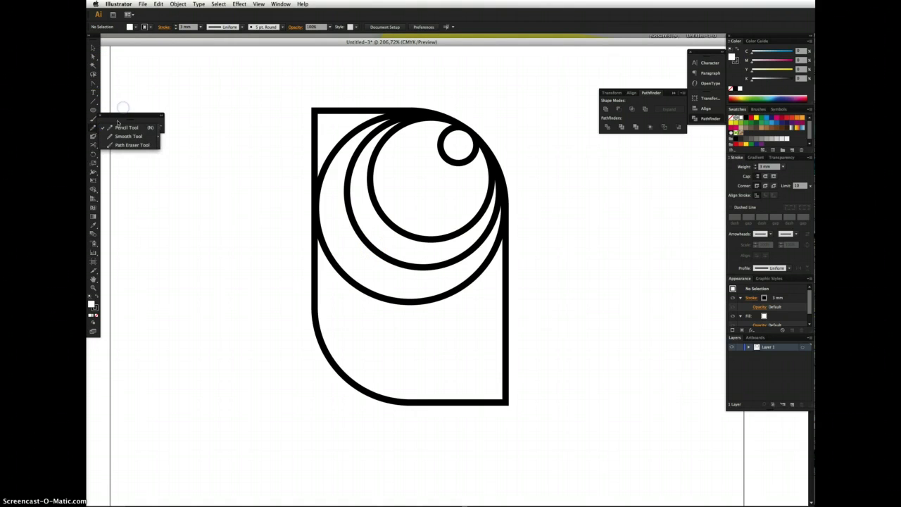
pyautogui.click(96, 86)
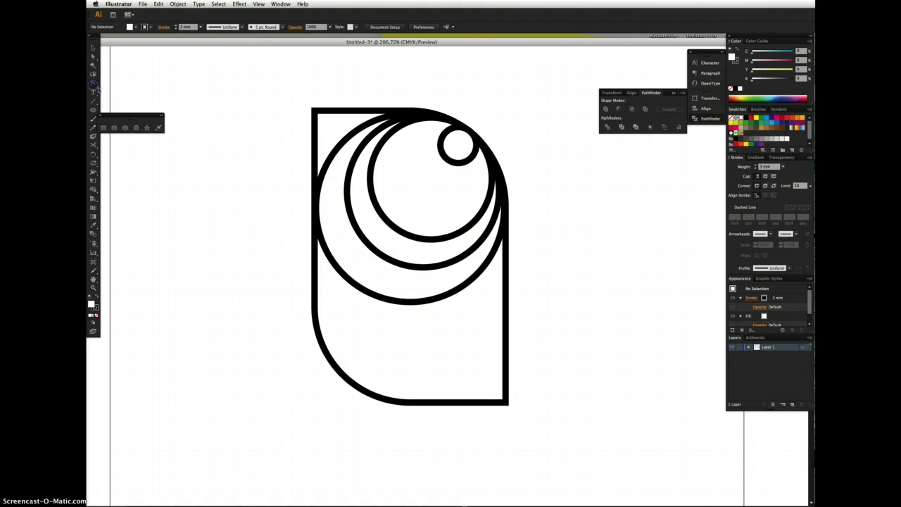
pyautogui.click(123, 84)
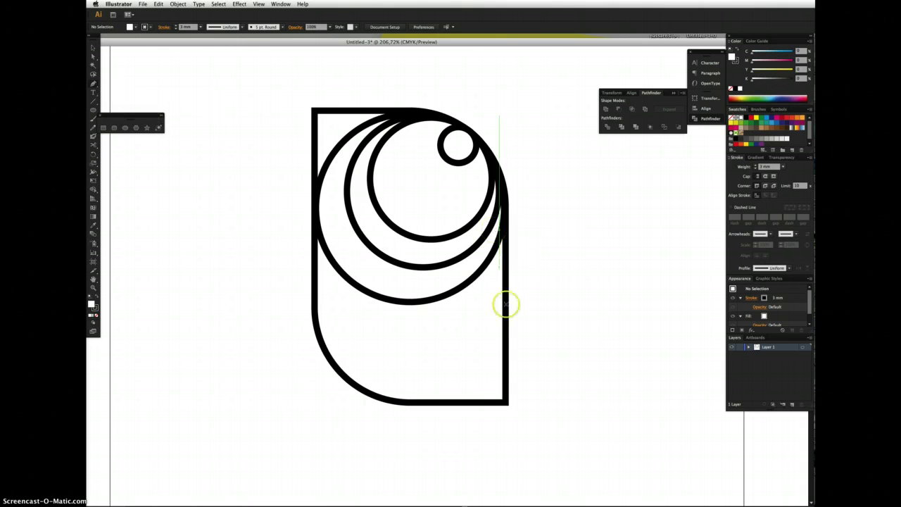
pyautogui.click(520, 401)
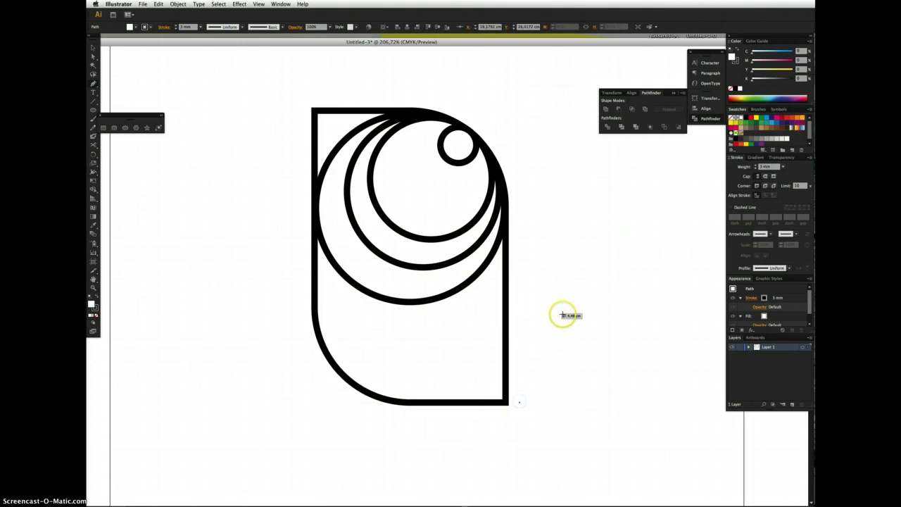
pyautogui.moveTo(573, 306); pyautogui.dragTo(658, 304)
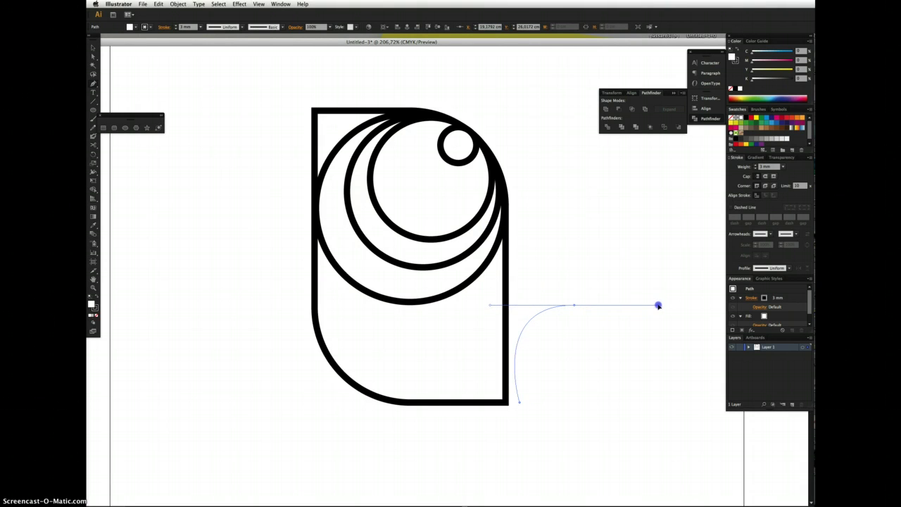
pyautogui.click(519, 402)
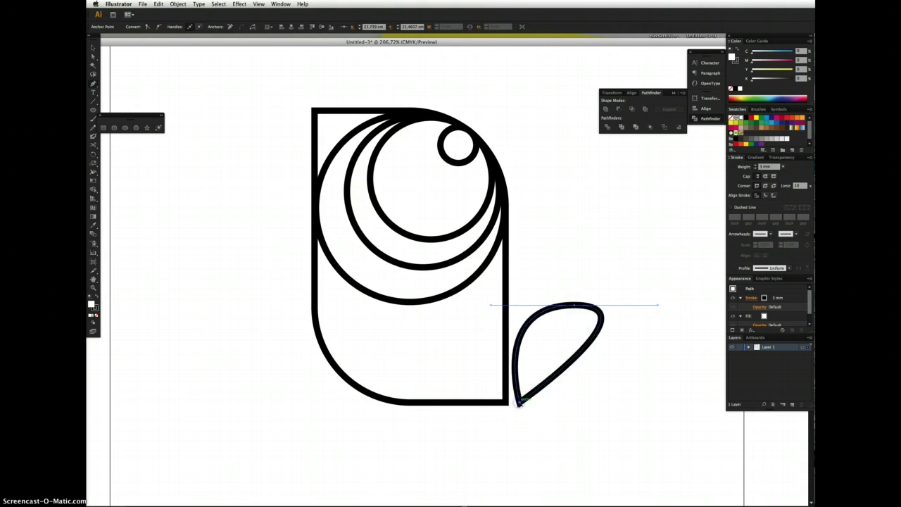
pyautogui.click(570, 407)
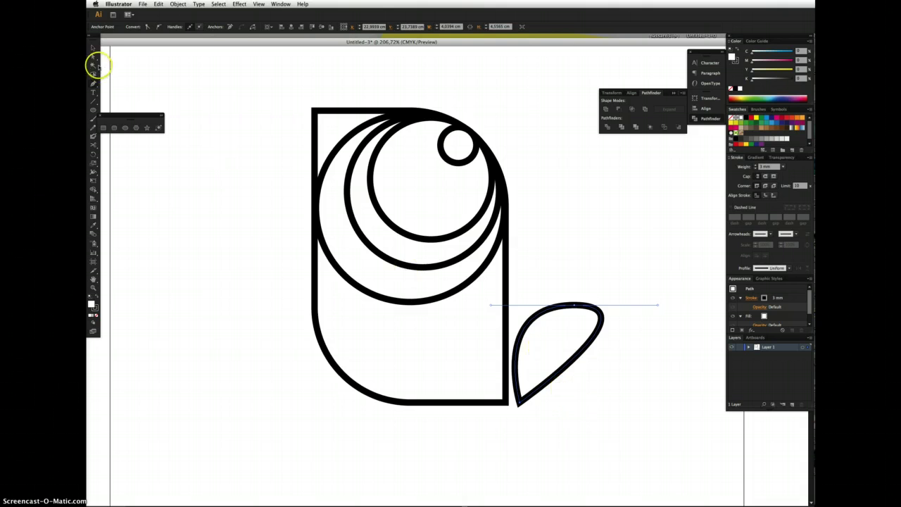
# Reshape the lower leaf by moving its top anchor slightly right and its bottom tip slightly up, making it about 4.4 by 4.3 cm.
pyautogui.click(95, 49)
pyautogui.click(123, 63)
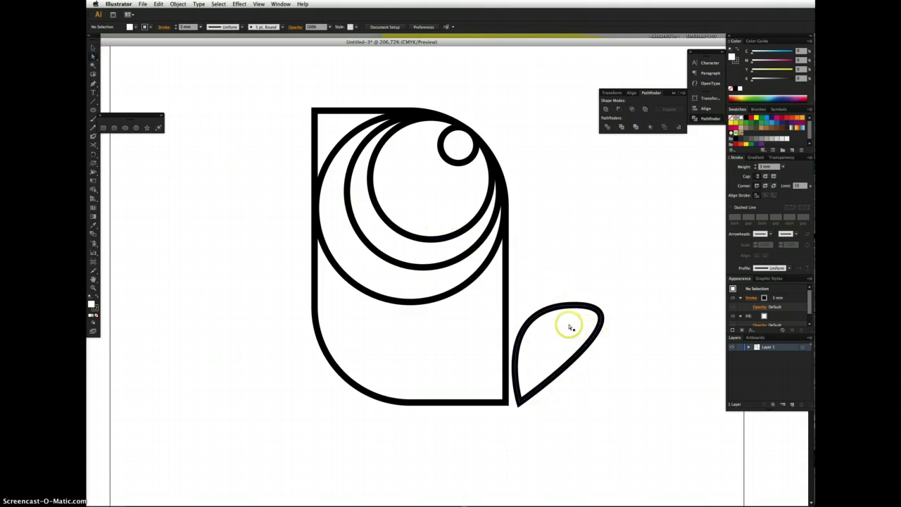
pyautogui.click(568, 355)
pyautogui.click(576, 308)
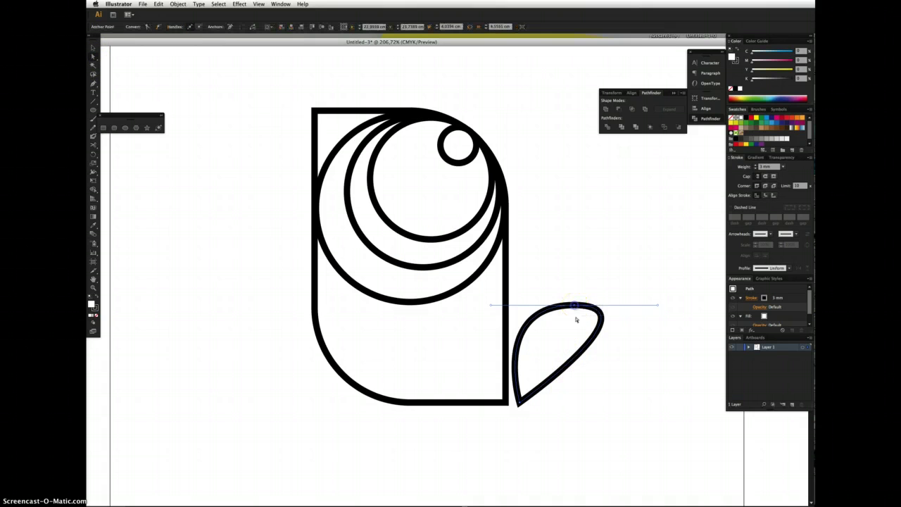
pyautogui.moveTo(576, 308); pyautogui.dragTo(588, 304)
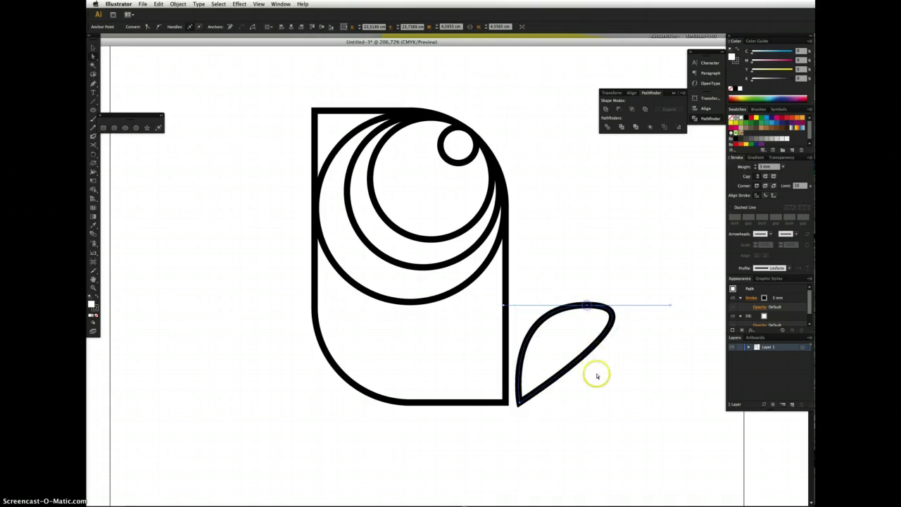
pyautogui.moveTo(519, 401)
pyautogui.mouseDown()
pyautogui.moveTo(523, 420)
pyautogui.moveTo(518, 396)
pyautogui.mouseUp()
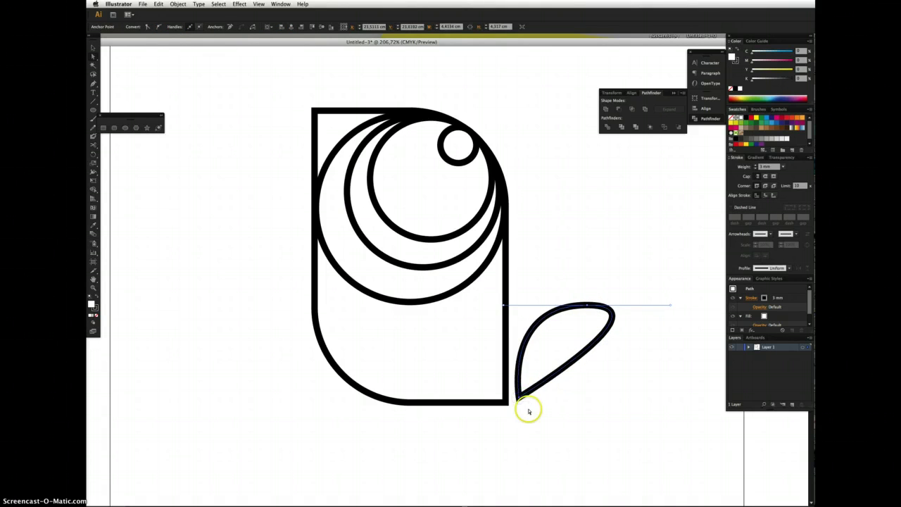
pyautogui.click(519, 399)
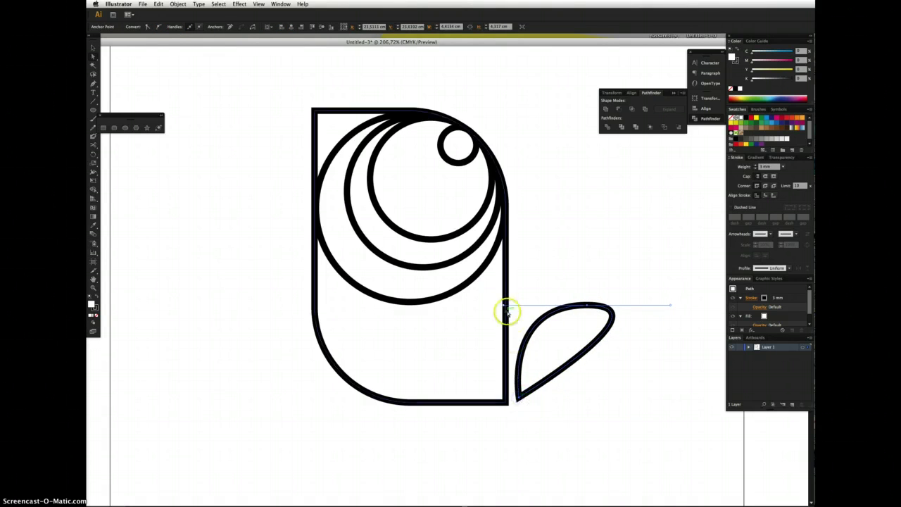
pyautogui.click(558, 275)
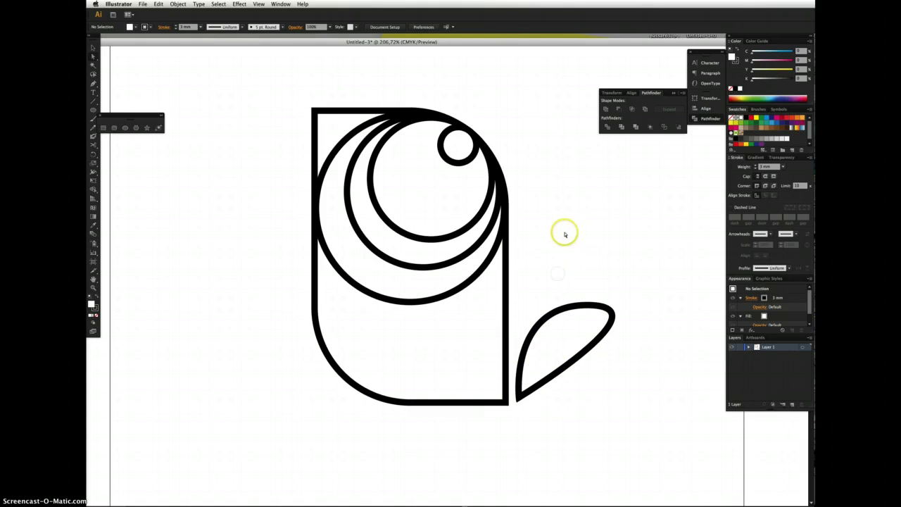
# Draw a closed curved leaf about 3.4 by 3.1 cm with the Pen tool, rising from beside the body's upper-right curve.
pyautogui.moveTo(556, 236); pyautogui.dragTo(497, 342)
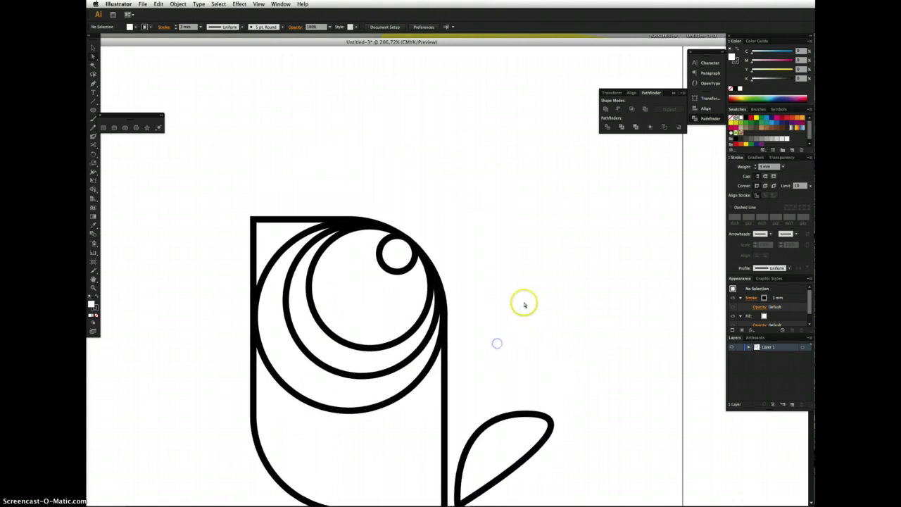
pyautogui.click(437, 249)
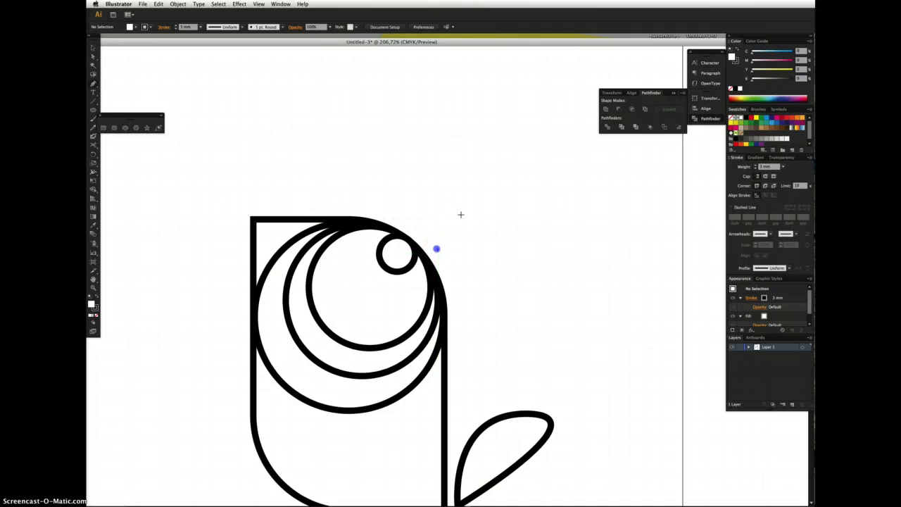
pyautogui.click(496, 185)
pyautogui.moveTo(496, 184); pyautogui.dragTo(551, 188)
pyautogui.click(437, 248)
pyautogui.click(437, 248)
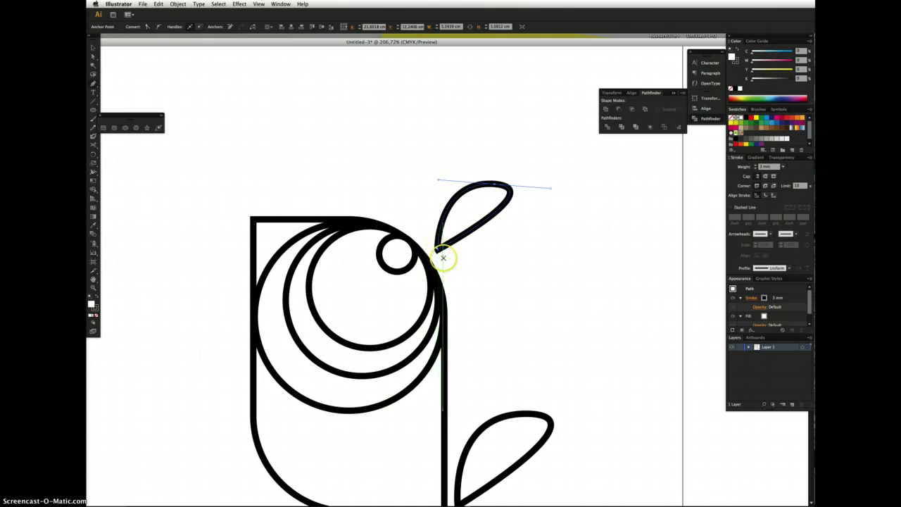
pyautogui.moveTo(458, 273); pyautogui.dragTo(512, 242)
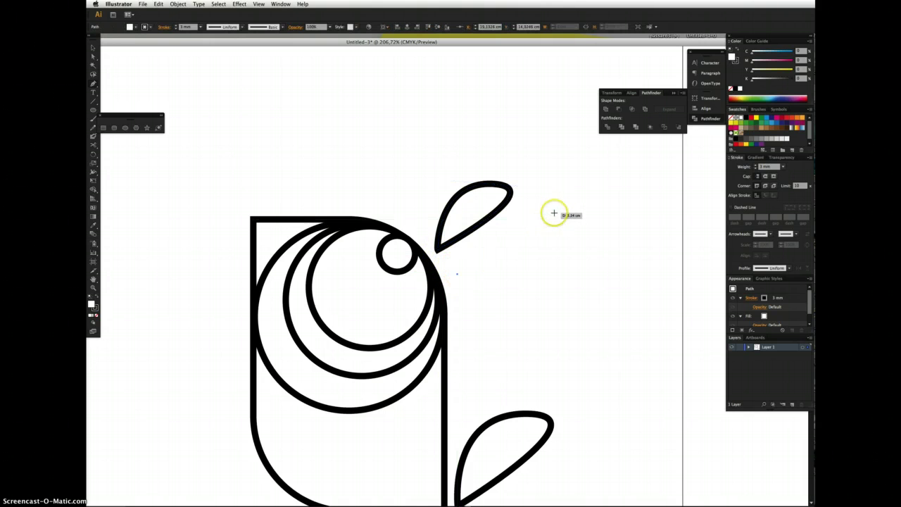
pyautogui.moveTo(549, 208); pyautogui.dragTo(589, 219)
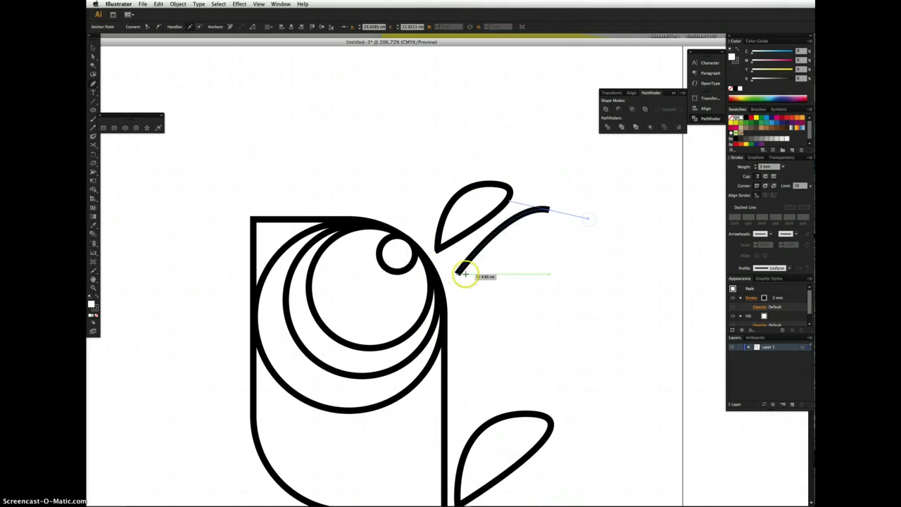
pyautogui.click(459, 273)
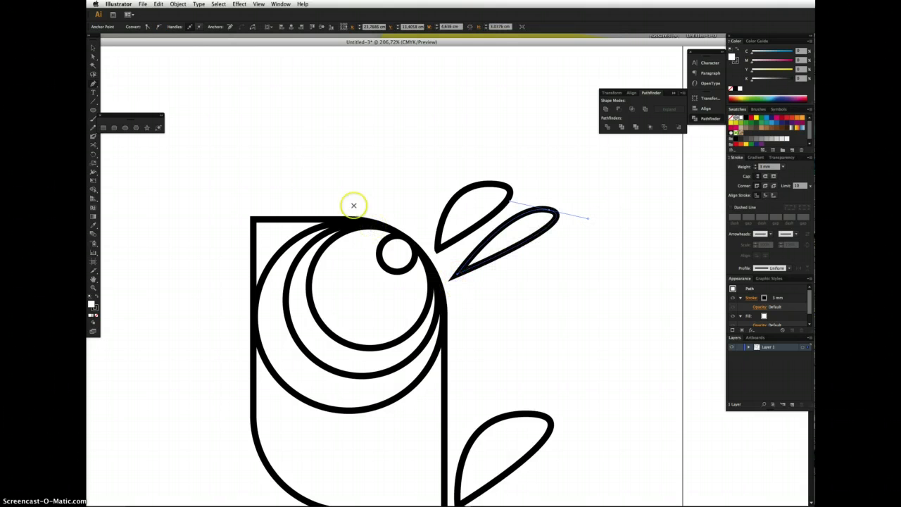
pyautogui.click(93, 48)
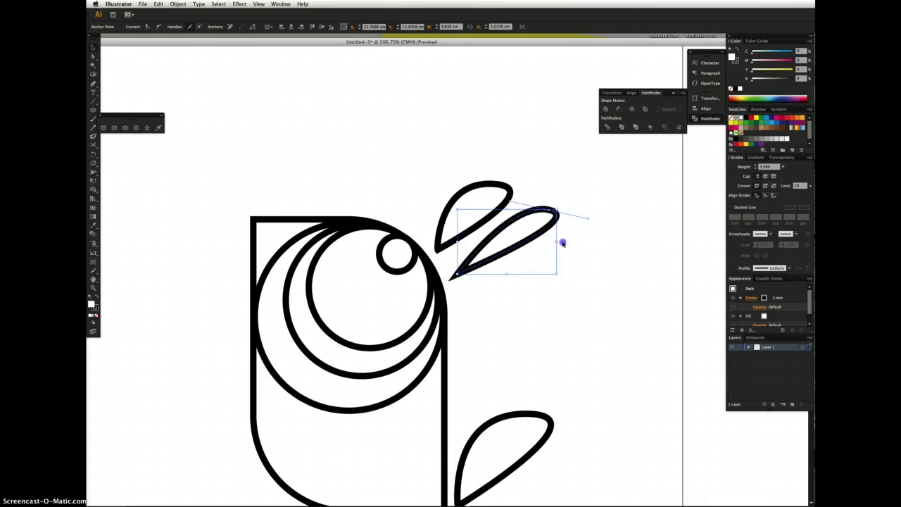
pyautogui.press('Delete')
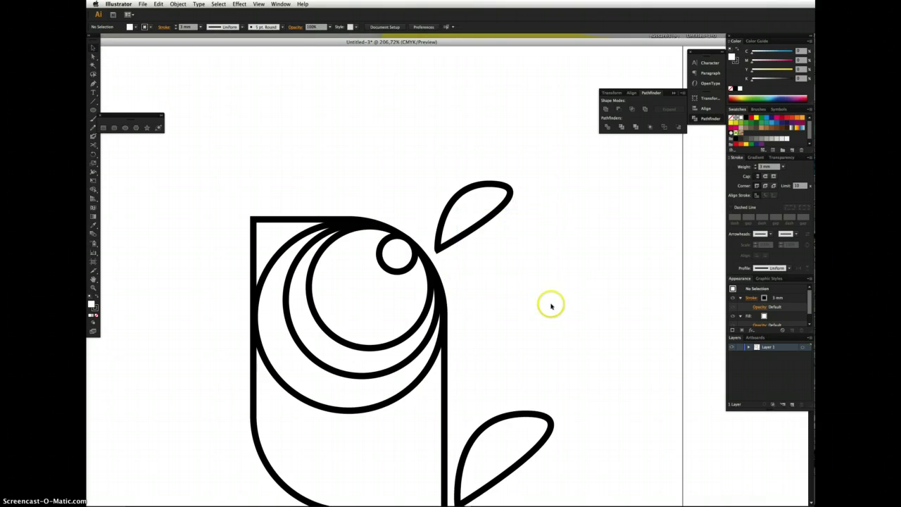
# Adjust the upper leaf's position and place a mirrored, rotated copy just below it with the tip pointing at the body's upper-right curve.
pyautogui.moveTo(464, 217); pyautogui.dragTo(470, 230)
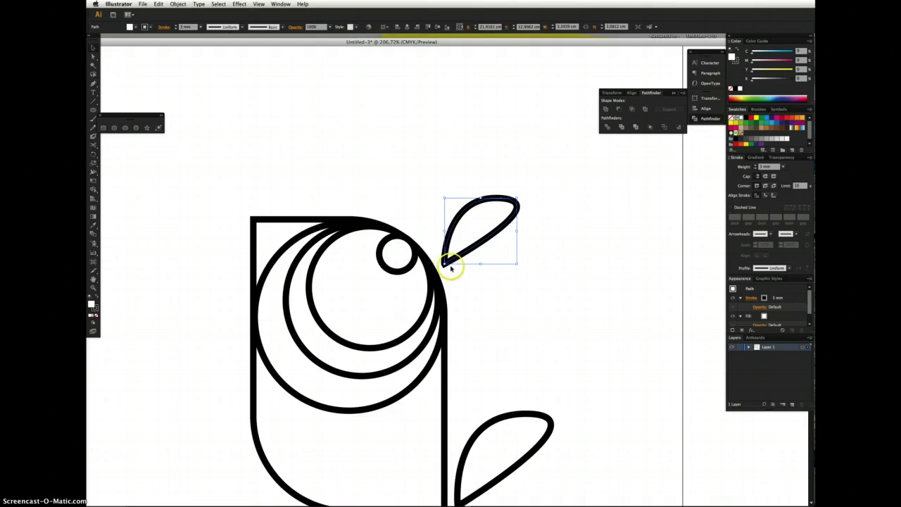
pyautogui.click(497, 281)
pyautogui.moveTo(465, 235)
pyautogui.mouseDown()
pyautogui.moveTo(460, 220)
pyautogui.moveTo(513, 258)
pyautogui.moveTo(506, 260)
pyautogui.moveTo(618, 265)
pyautogui.mouseUp()
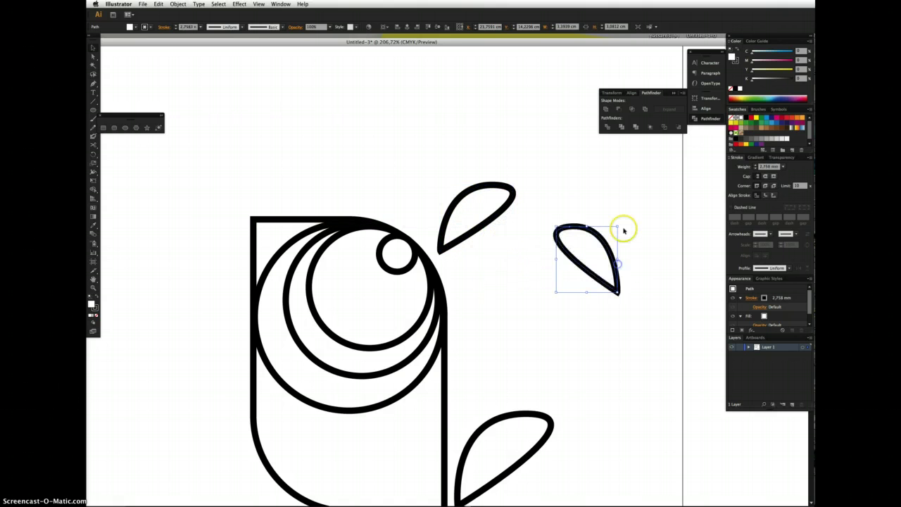
pyautogui.click(637, 237)
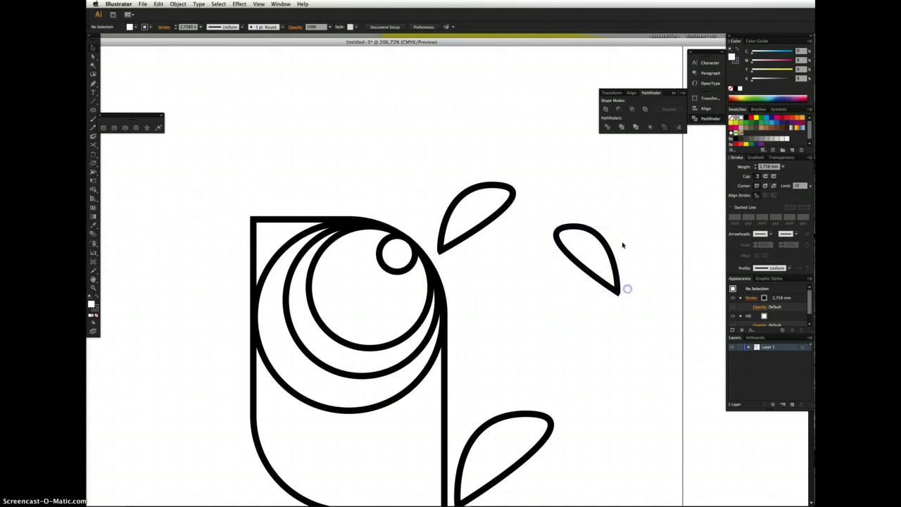
pyautogui.click(590, 251)
pyautogui.moveTo(619, 224); pyautogui.dragTo(511, 250)
pyautogui.click(509, 305)
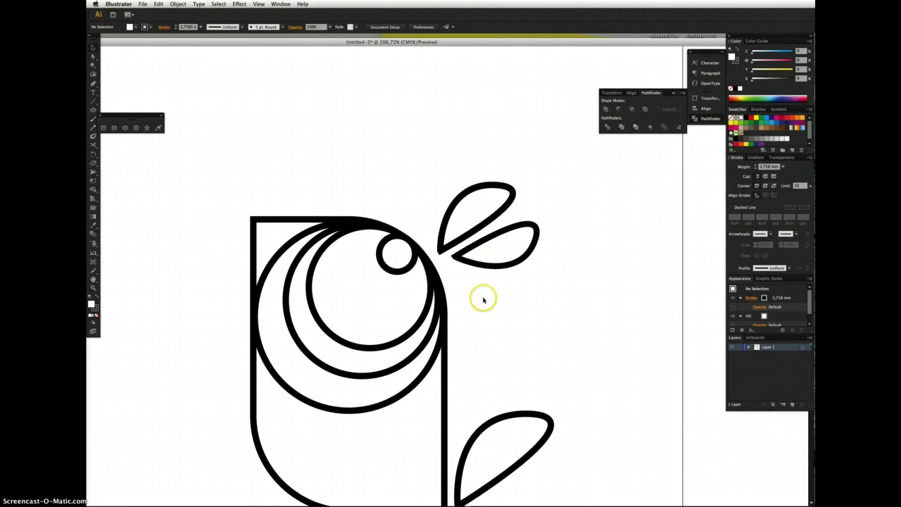
# Draw an open path with the Pen tool inside the lower right of the body, curving down and right and ending in a straight vertical segment.
pyautogui.moveTo(484, 317); pyautogui.dragTo(528, 296)
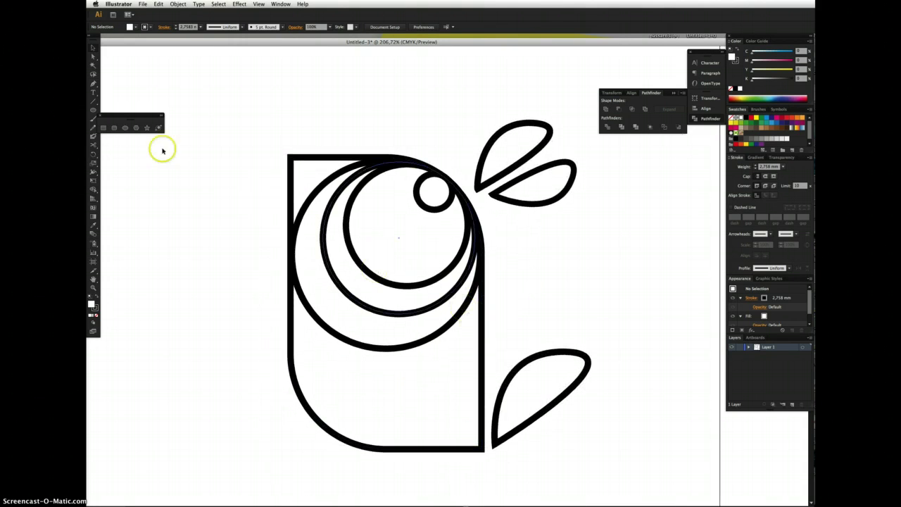
pyautogui.click(94, 83)
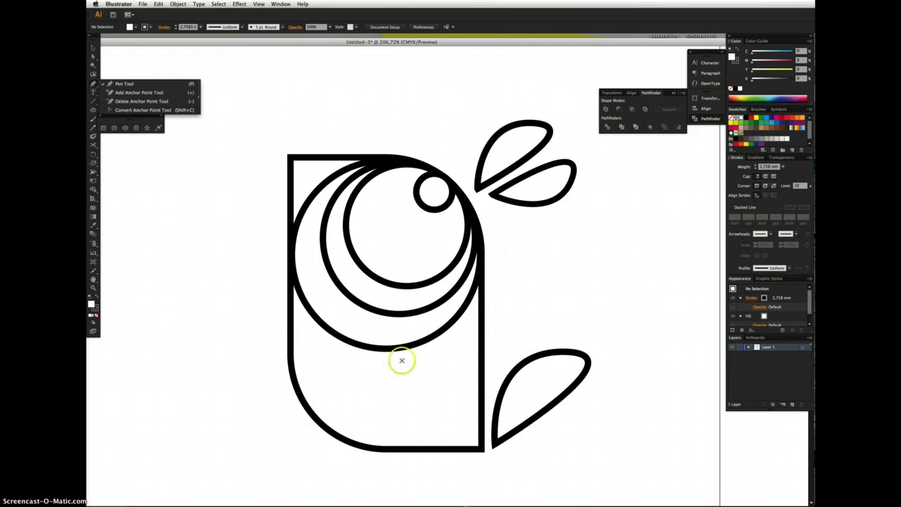
pyautogui.click(381, 363)
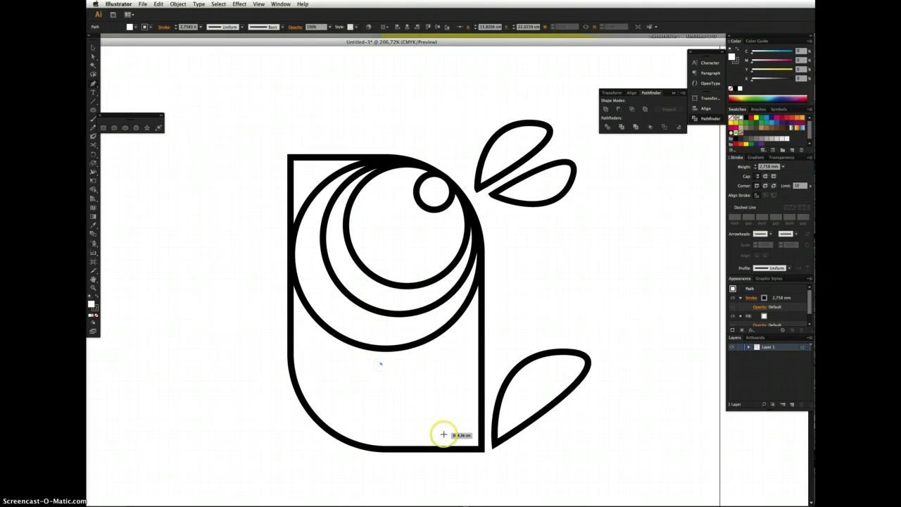
pyautogui.moveTo(448, 427)
pyautogui.mouseDown()
pyautogui.moveTo(533, 420)
pyautogui.moveTo(537, 404)
pyautogui.mouseUp()
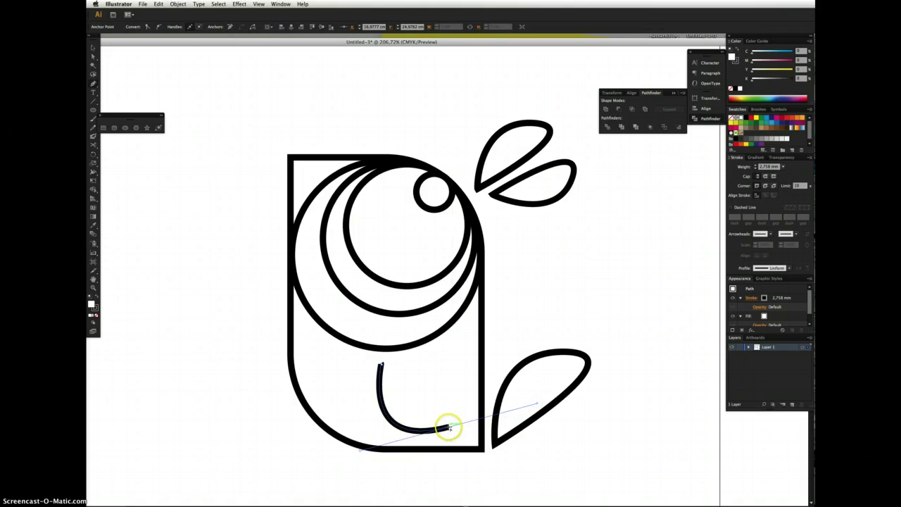
pyautogui.click(448, 427)
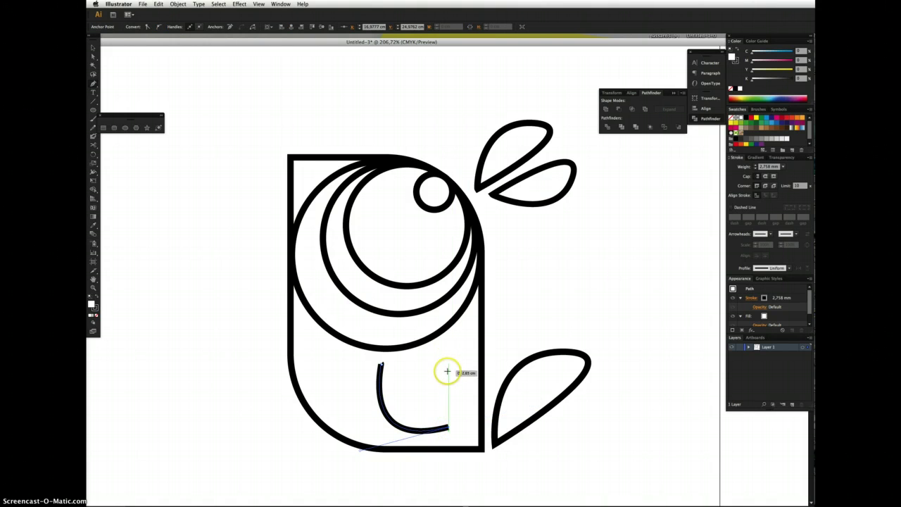
pyautogui.click(448, 372)
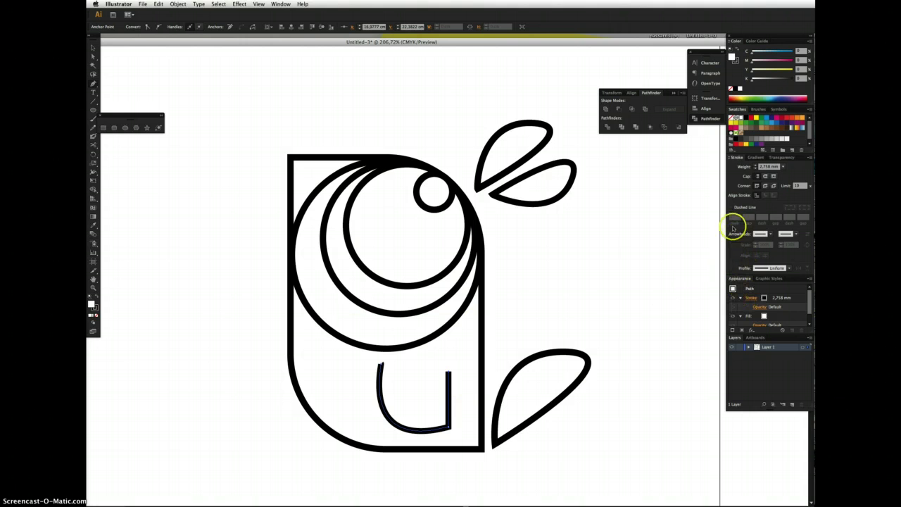
# Apply a width profile that tapers both ends to the open path's stroke and deselect it.
pyautogui.click(787, 268)
pyautogui.click(769, 291)
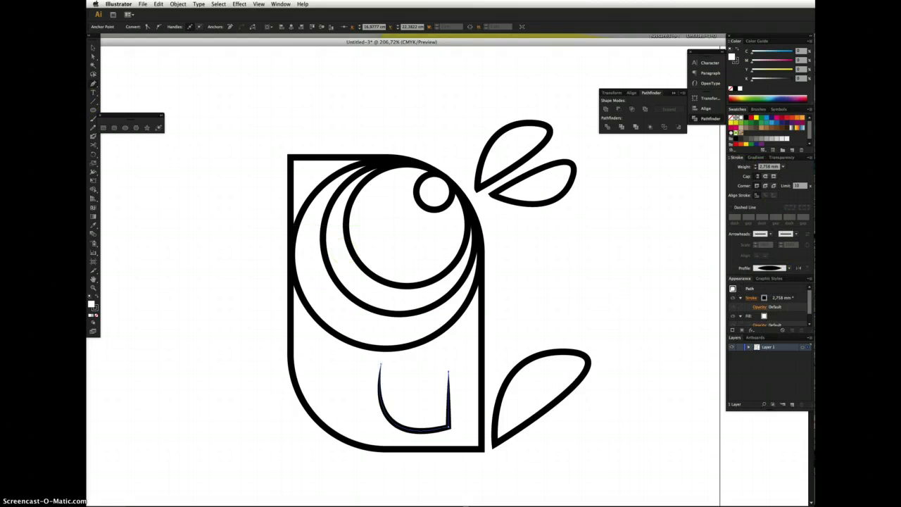
pyautogui.click(92, 49)
pyautogui.click(216, 165)
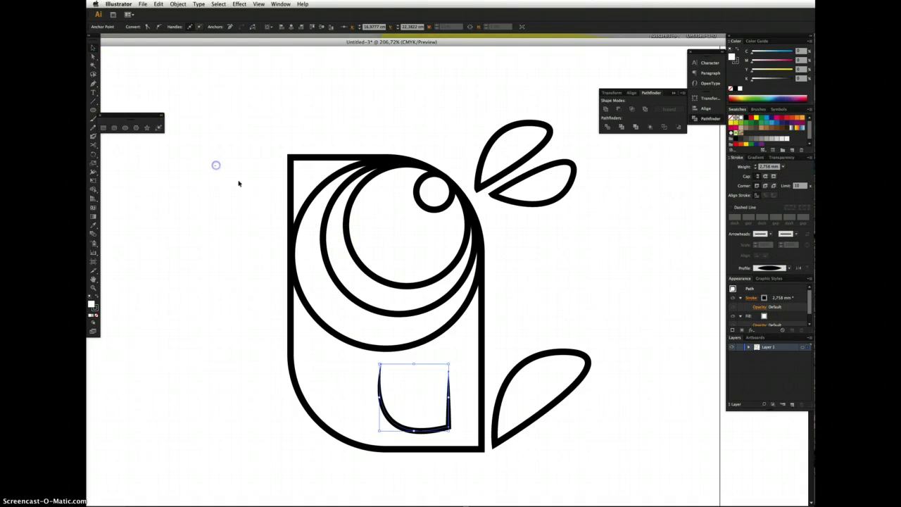
pyautogui.click(536, 307)
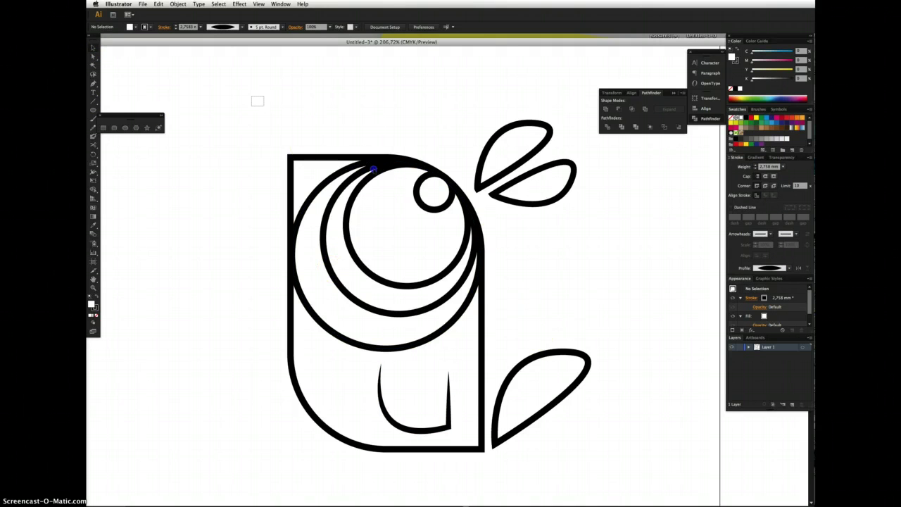
# Try to convert the strokes of the whole artwork to outlines and unite the shapes with Pathfinder.
pyautogui.moveTo(251, 96)
pyautogui.mouseDown()
pyautogui.moveTo(578, 423)
pyautogui.moveTo(572, 470)
pyautogui.mouseUp()
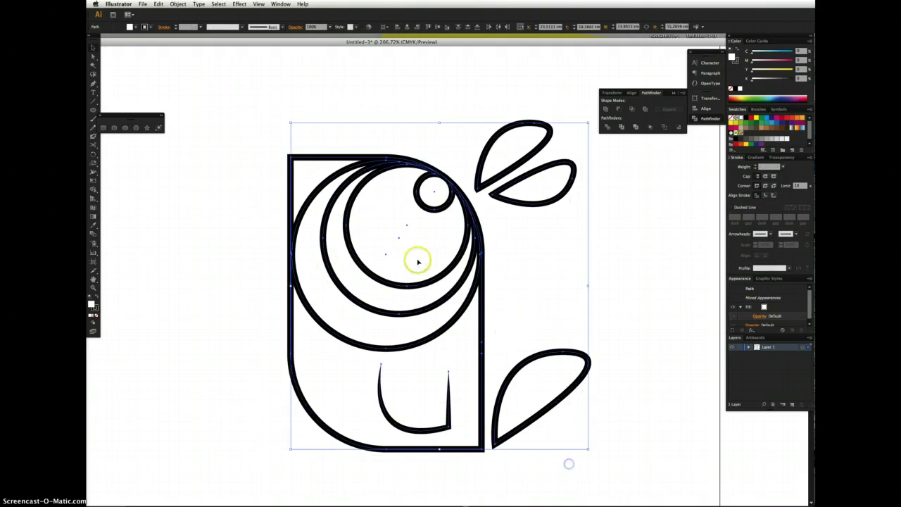
pyautogui.click(141, 5)
pyautogui.moveTo(176, 5)
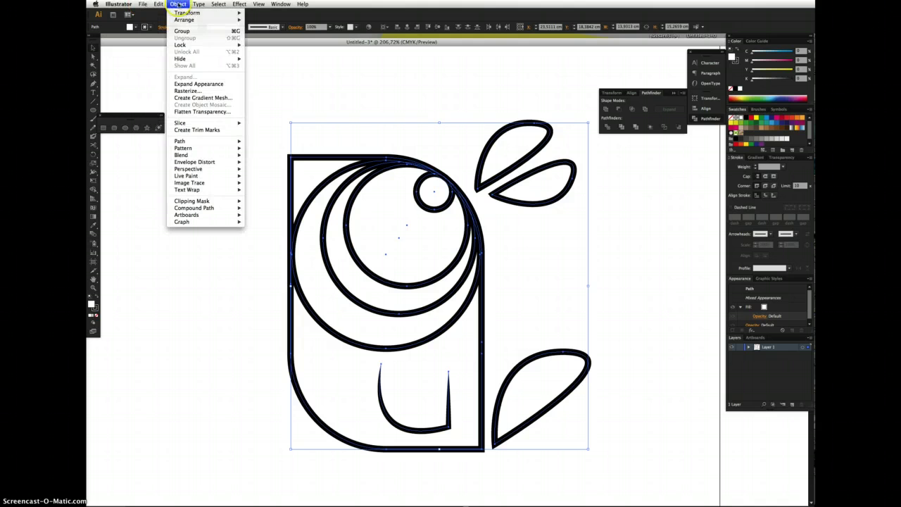
pyautogui.moveTo(212, 142)
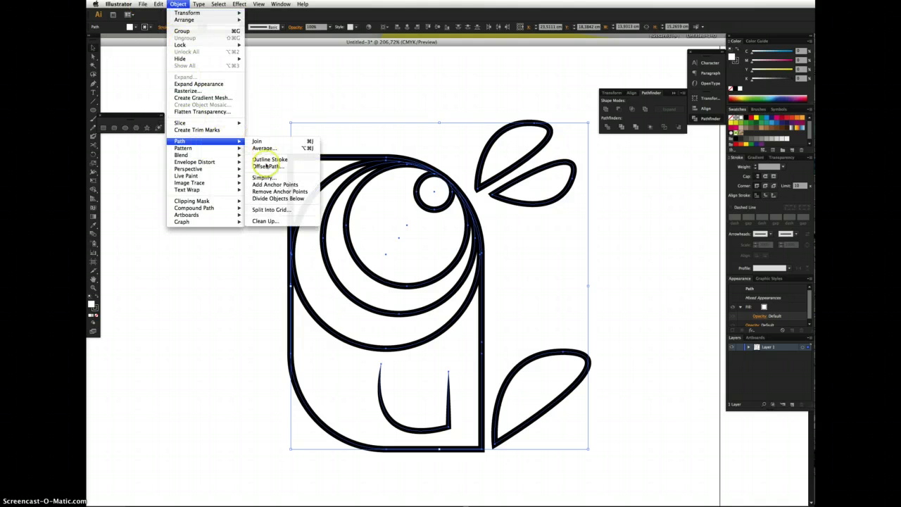
pyautogui.click(268, 161)
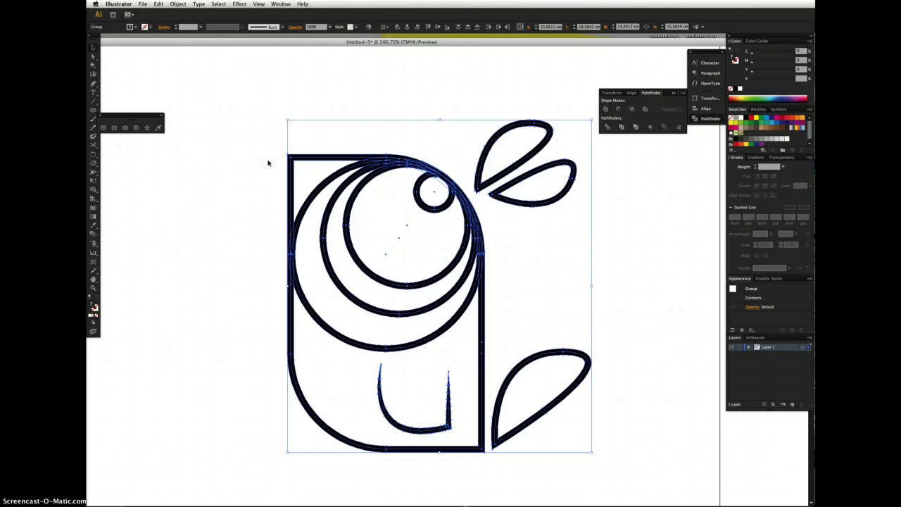
pyautogui.click(606, 109)
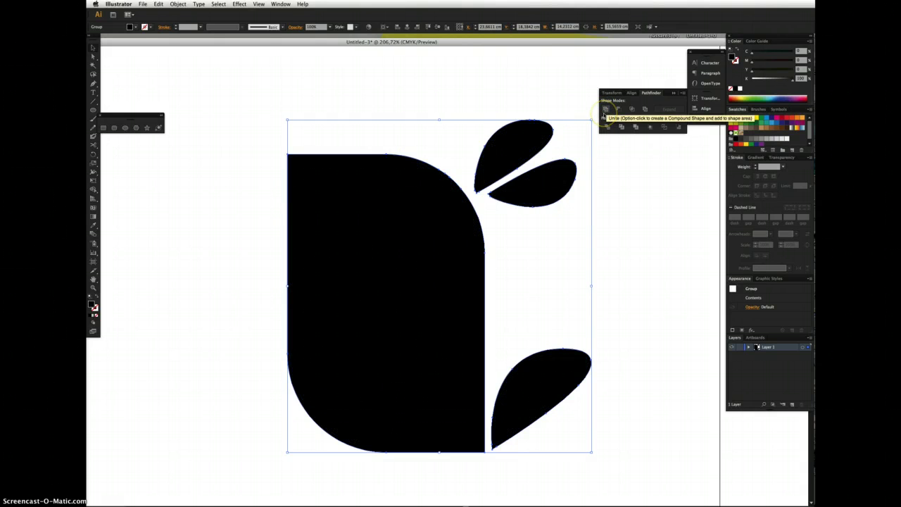
pyautogui.press('super+z')
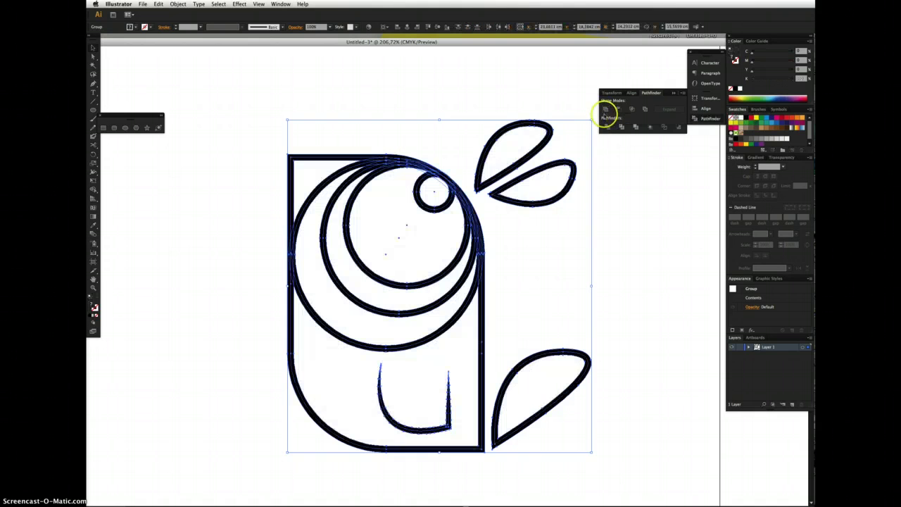
# Undo the stroke outlining and remove the fill from all the artwork's shapes.
pyautogui.click(605, 111)
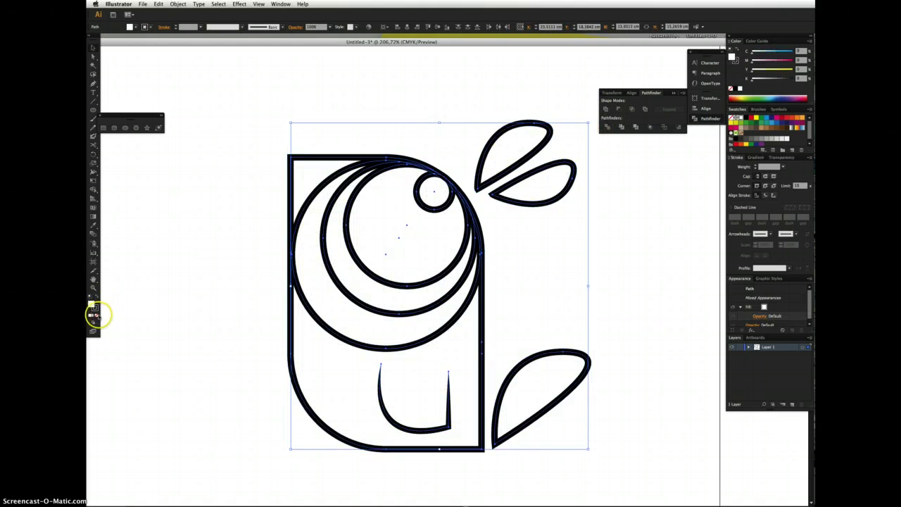
pyautogui.click(94, 318)
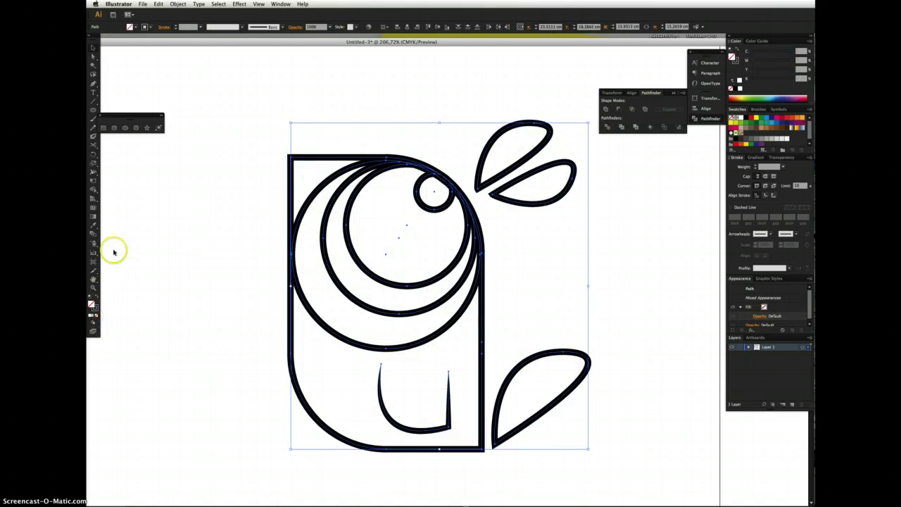
# Convert the strokes of all the artwork to outlines, unite them with Pathfinder and deselect the result.
pyautogui.click(178, 3)
pyautogui.moveTo(190, 141)
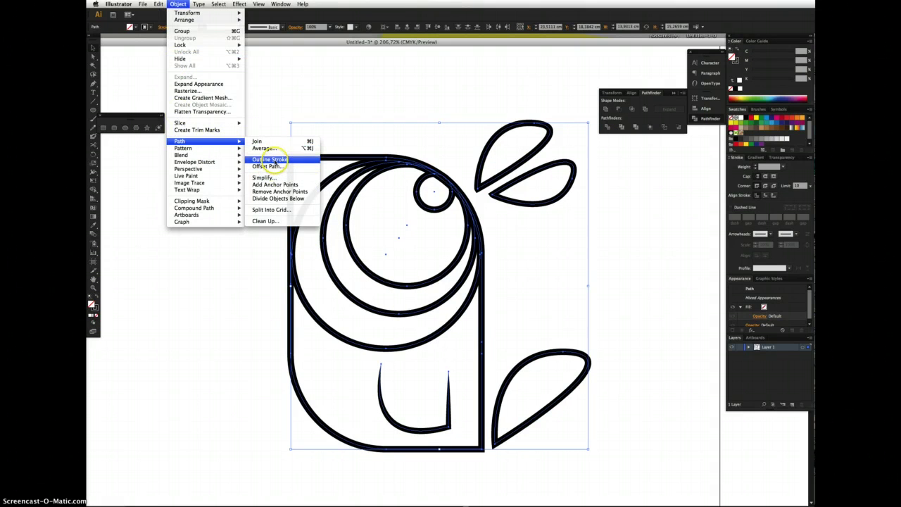
pyautogui.click(271, 159)
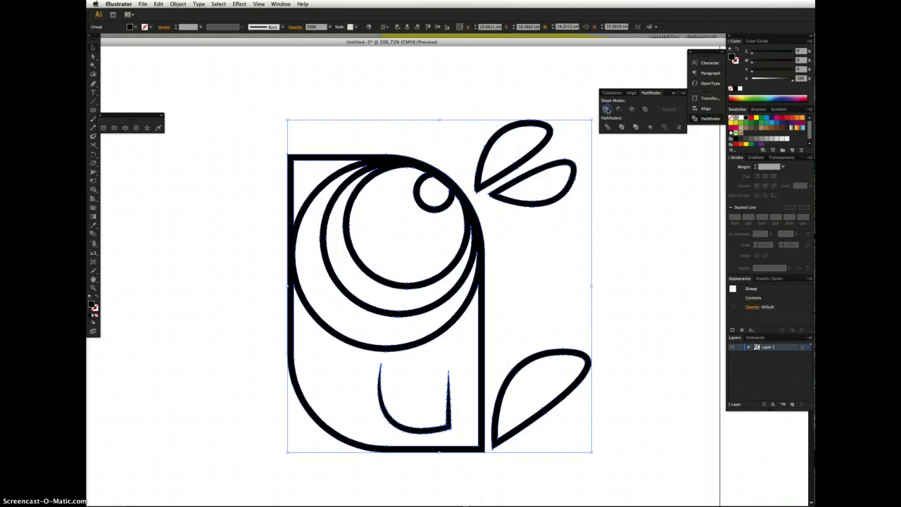
pyautogui.click(523, 86)
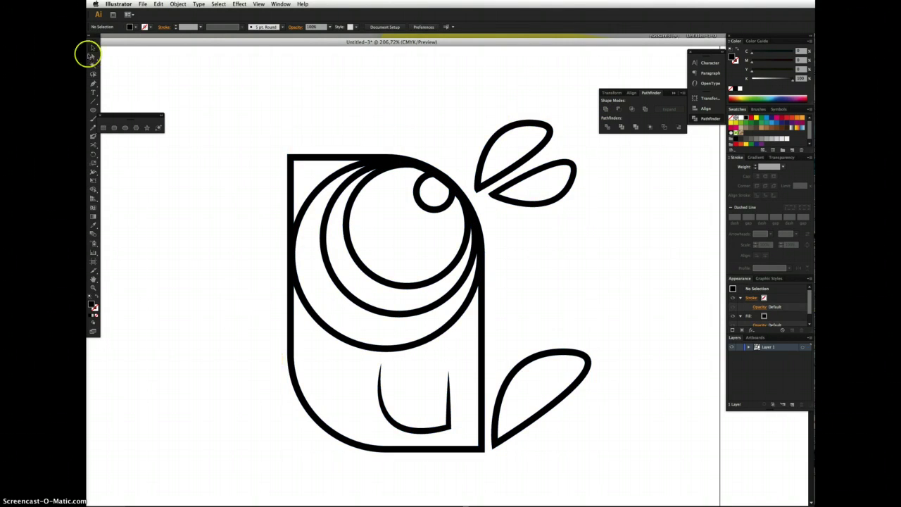
# Duplicate in place the inner contours of the body, circles and three leaves, and release the compound path into separate filled shapes.
pyautogui.click(359, 347)
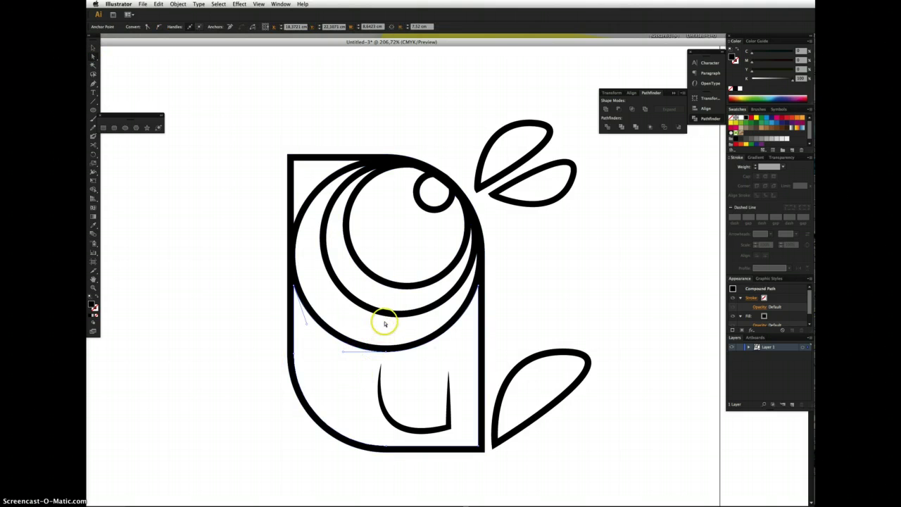
pyautogui.keyDown('shift'); pyautogui.click(384, 317); pyautogui.keyUp('shift')
pyautogui.keyDown('shift'); pyautogui.click(403, 290); pyautogui.keyUp('shift')
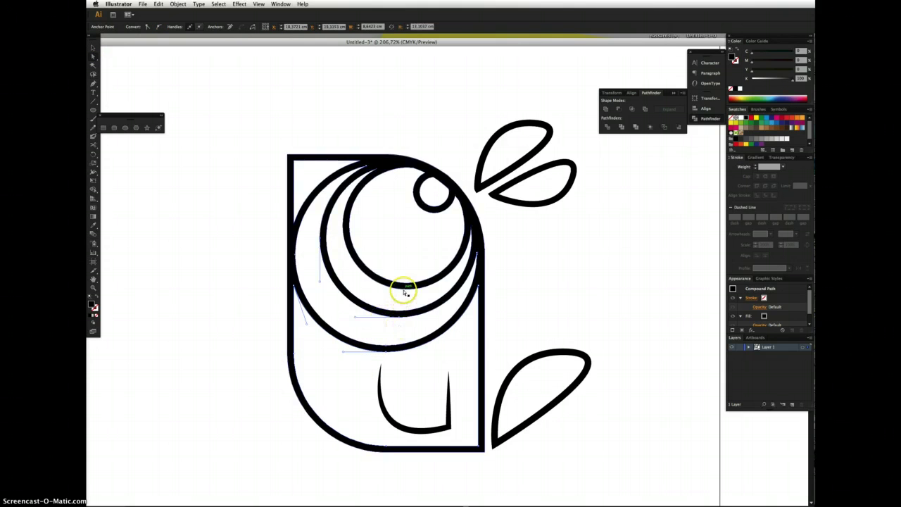
pyautogui.keyDown('shift'); pyautogui.click(430, 210); pyautogui.keyUp('shift')
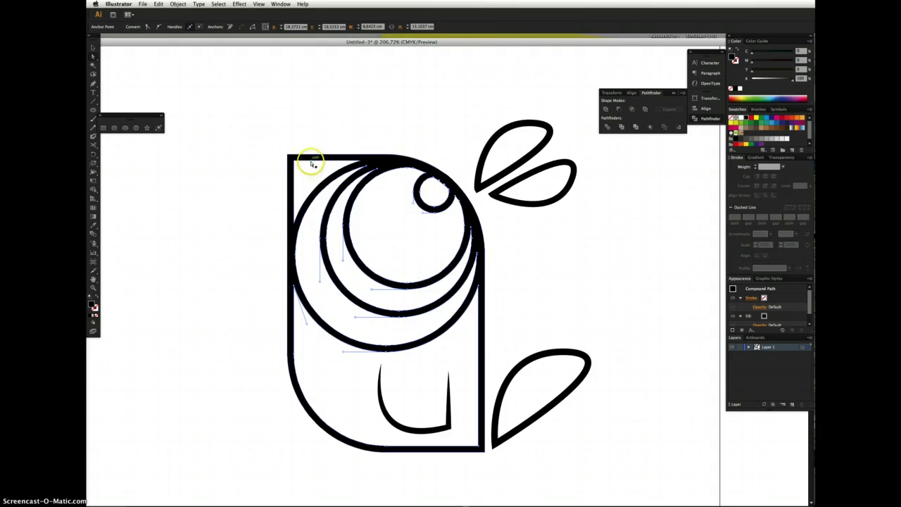
pyautogui.keyDown('shift'); pyautogui.click(518, 373); pyautogui.keyUp('shift')
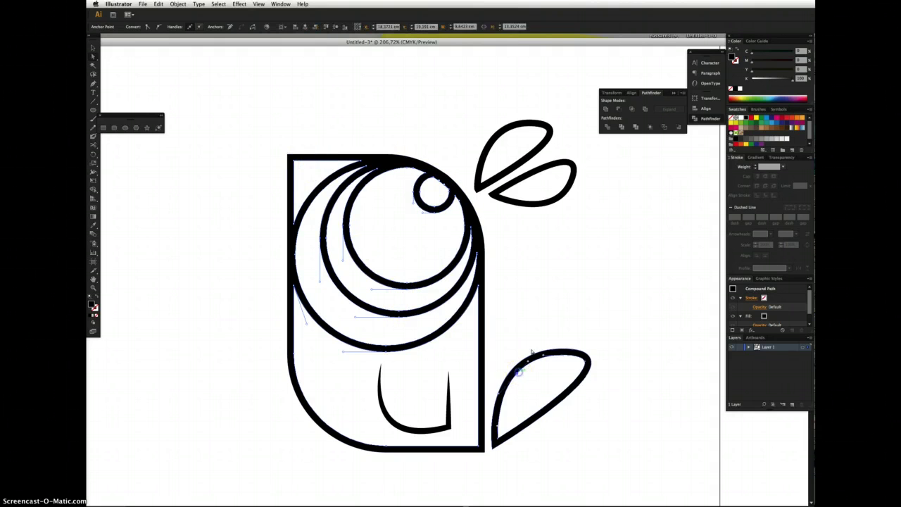
pyautogui.keyDown('shift'); pyautogui.click(527, 133); pyautogui.keyUp('shift')
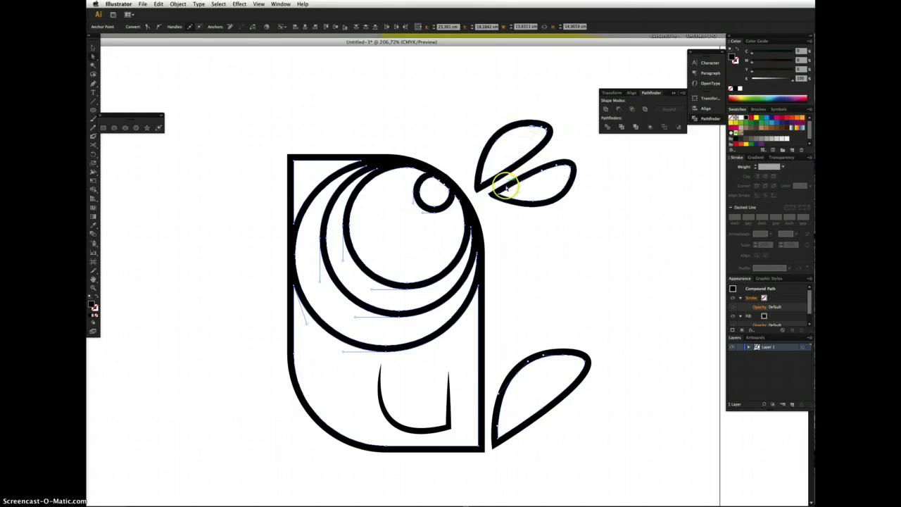
pyautogui.keyDown('shift'); pyautogui.click(497, 197); pyautogui.keyUp('shift')
pyautogui.press('super+d')
pyautogui.press('super+z')
pyautogui.press('alt+shift+super+8')
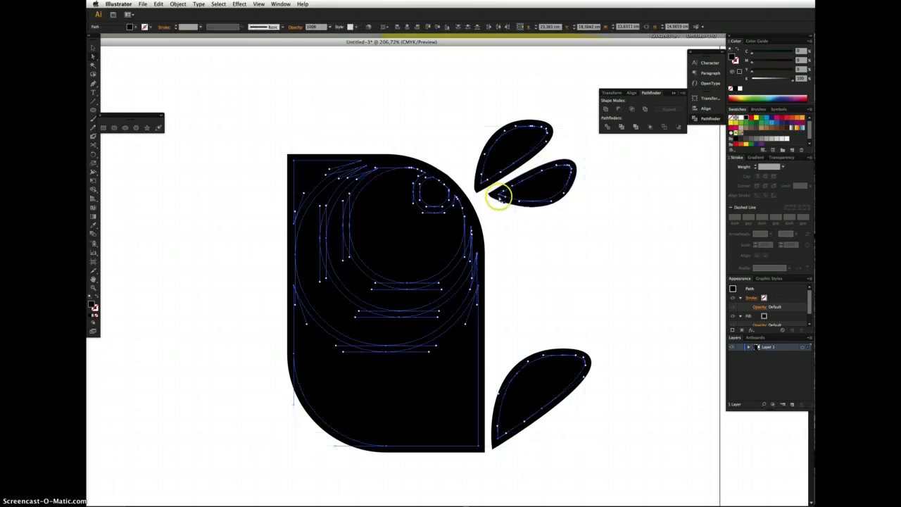
pyautogui.click(512, 238)
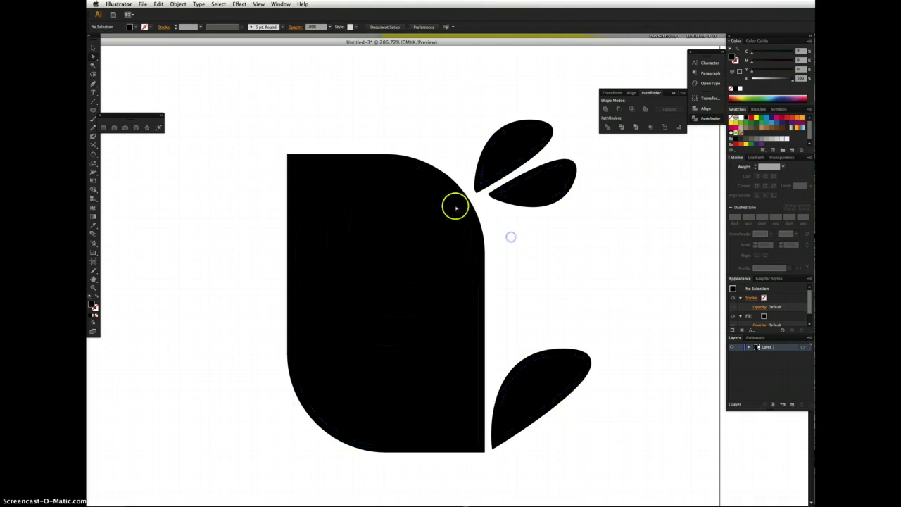
# Fill the small highlight circle and the large outer crescent of the eye with white.
pyautogui.click(437, 193)
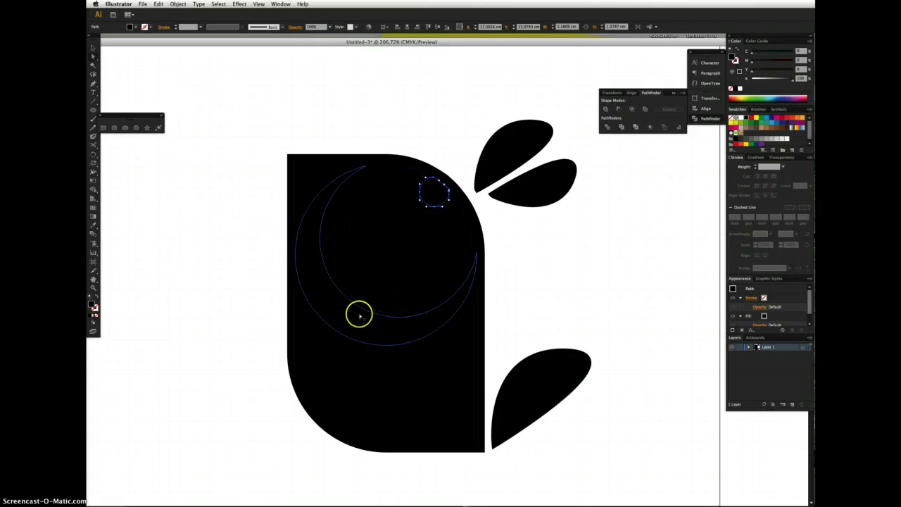
pyautogui.keyDown('shift'); pyautogui.click(359, 316); pyautogui.keyUp('shift')
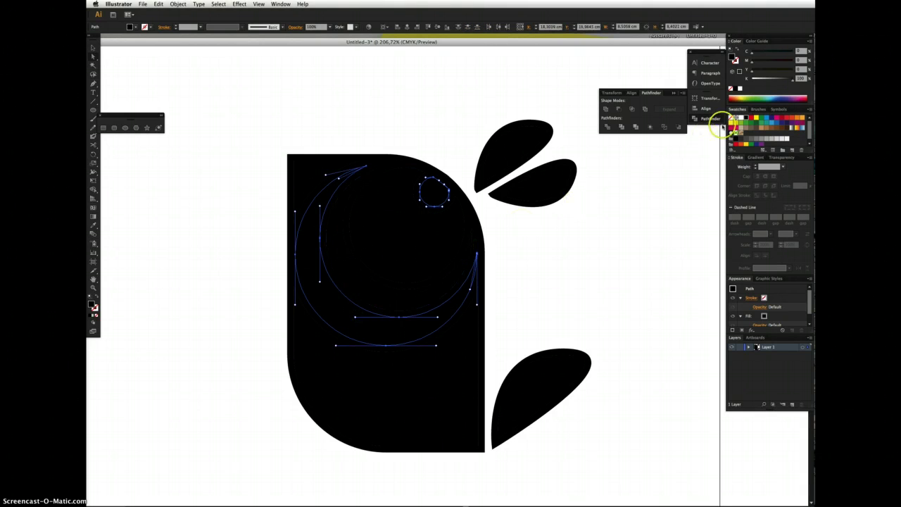
pyautogui.click(739, 118)
# Fill the eye's inner circle with dark blue and the narrow crescent around it with a lightened blue.
pyautogui.click(404, 224)
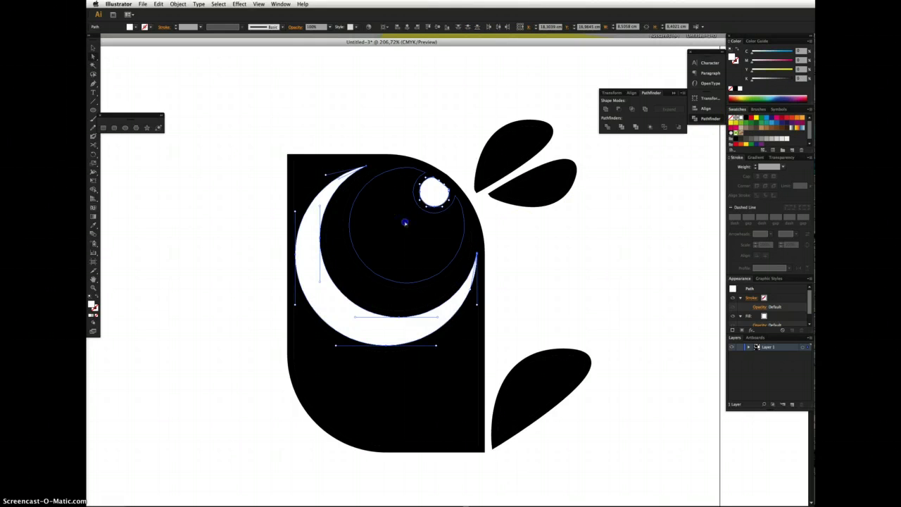
pyautogui.click(781, 122)
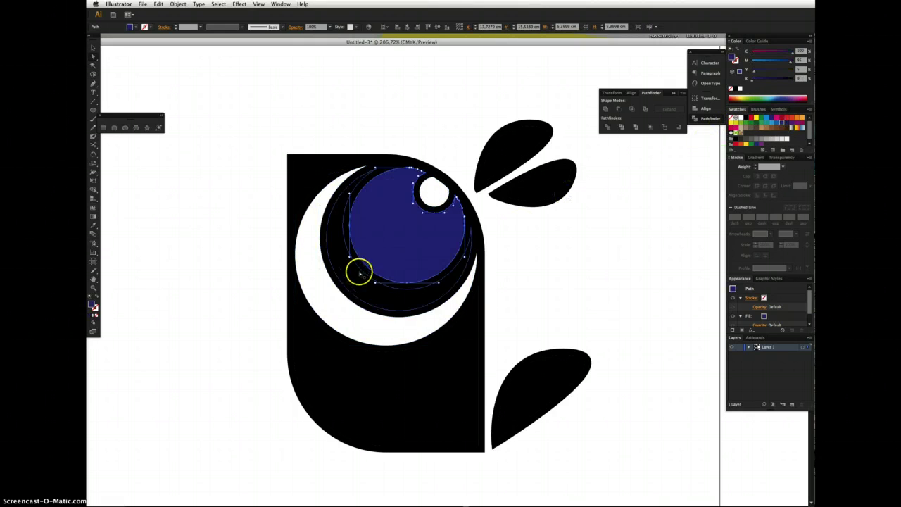
pyautogui.click(357, 278)
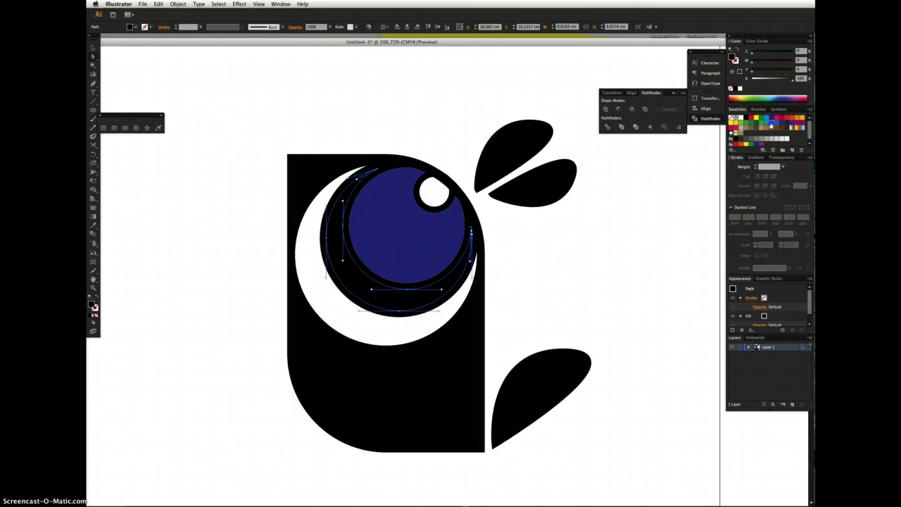
pyautogui.click(772, 124)
pyautogui.click(785, 56)
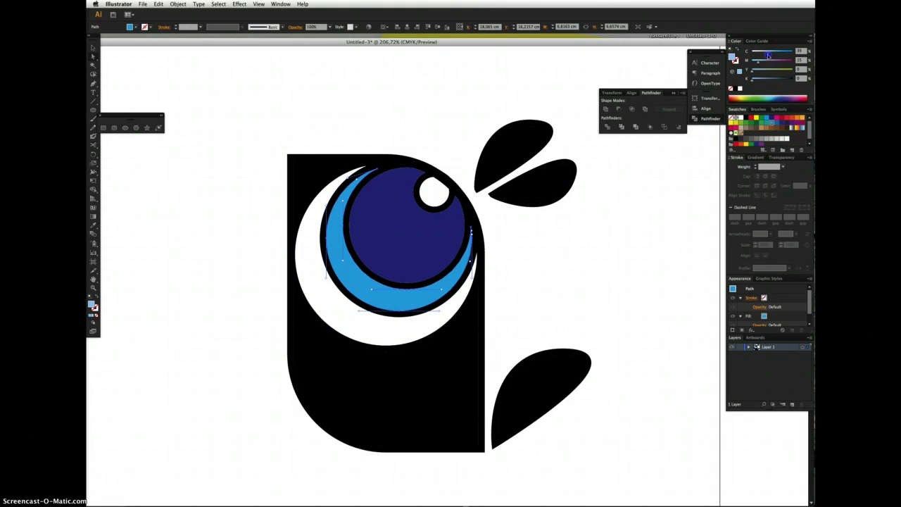
# Change the eye's inner circle to a medium blue and fill the body's upper-left corner shape with yellow.
pyautogui.click(405, 231)
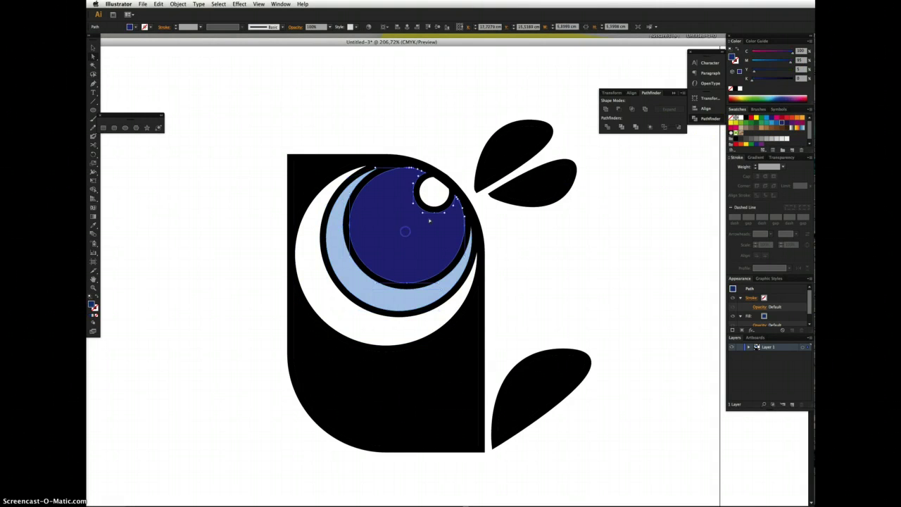
pyautogui.click(777, 125)
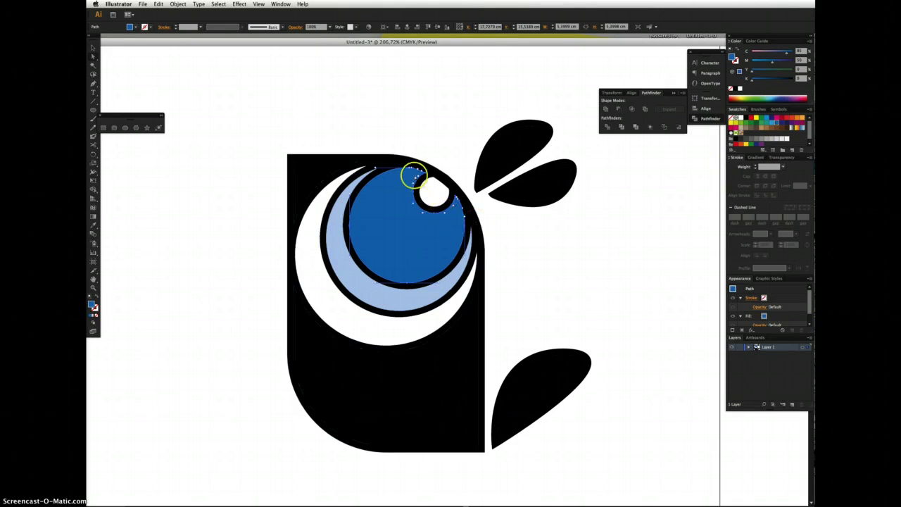
pyautogui.click(310, 182)
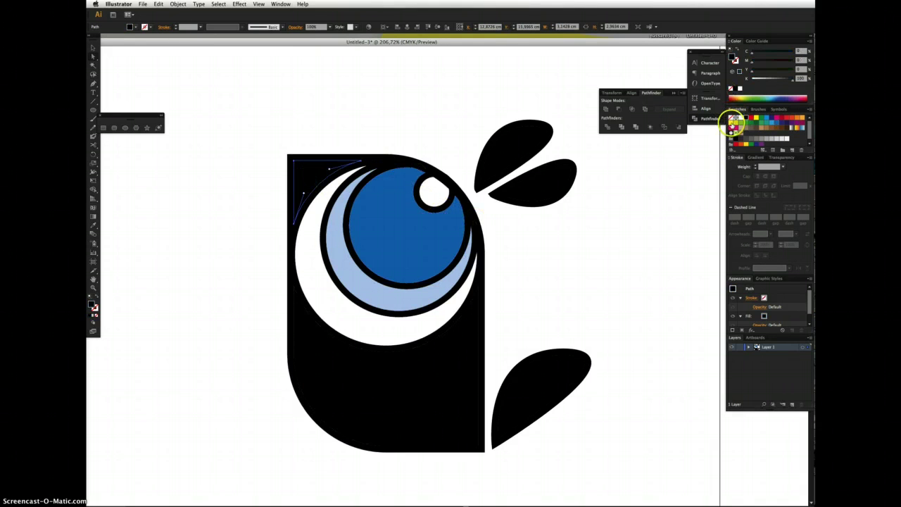
pyautogui.click(755, 118)
# Fill the body shape below the eye with a light purple, mixed from cyan and magenta with yellow and black at 0.
pyautogui.click(307, 339)
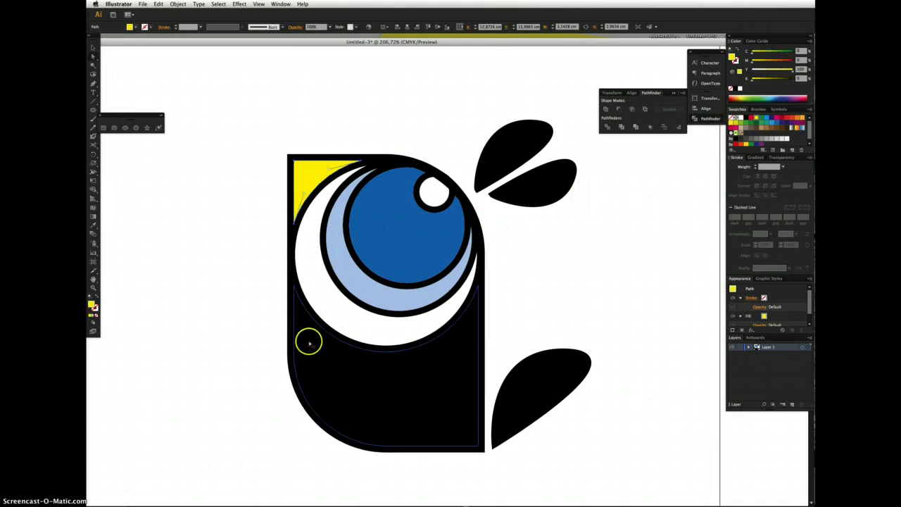
pyautogui.click(803, 120)
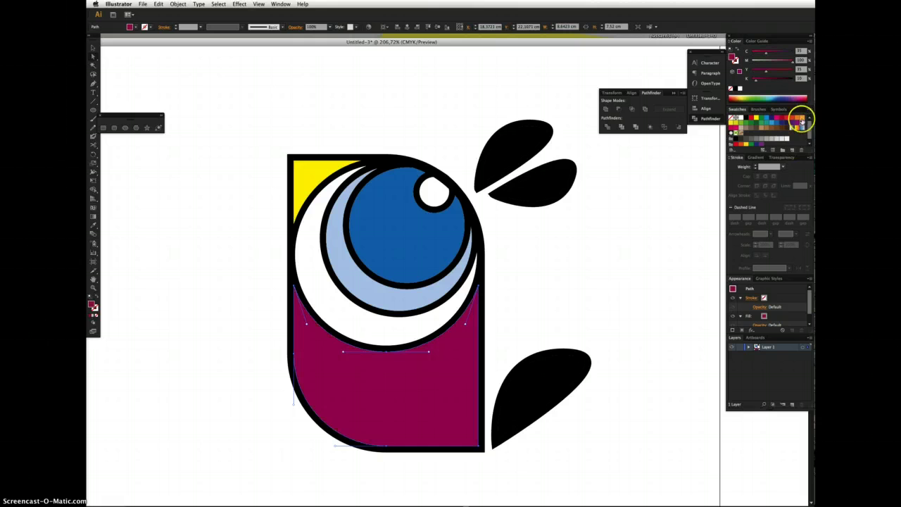
pyautogui.click(800, 120)
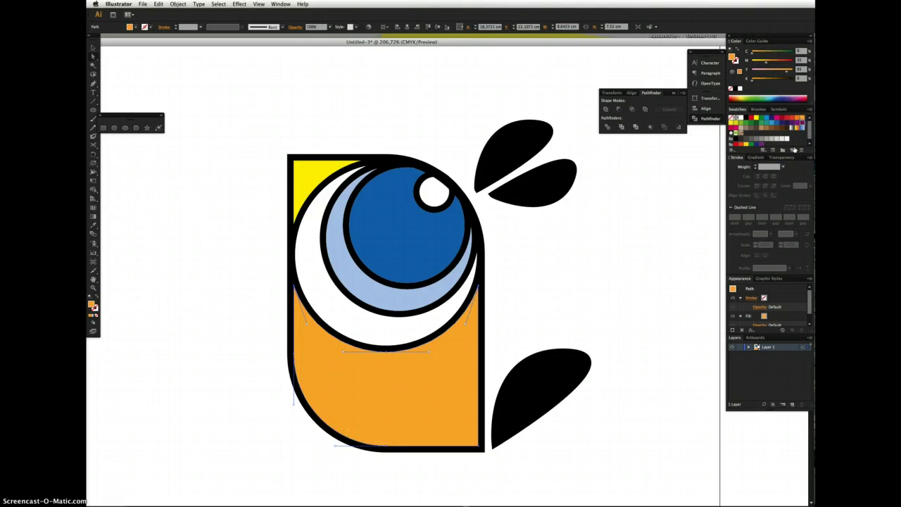
pyautogui.click(794, 148)
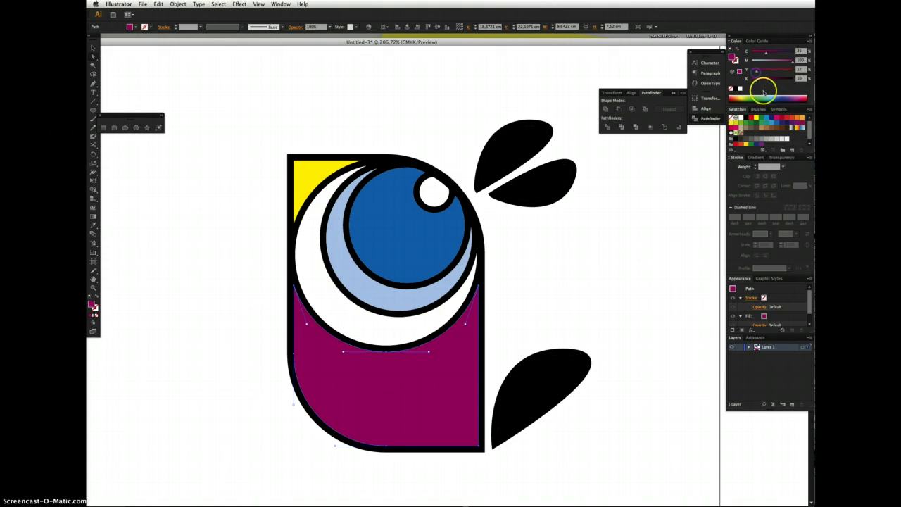
pyautogui.click(793, 62)
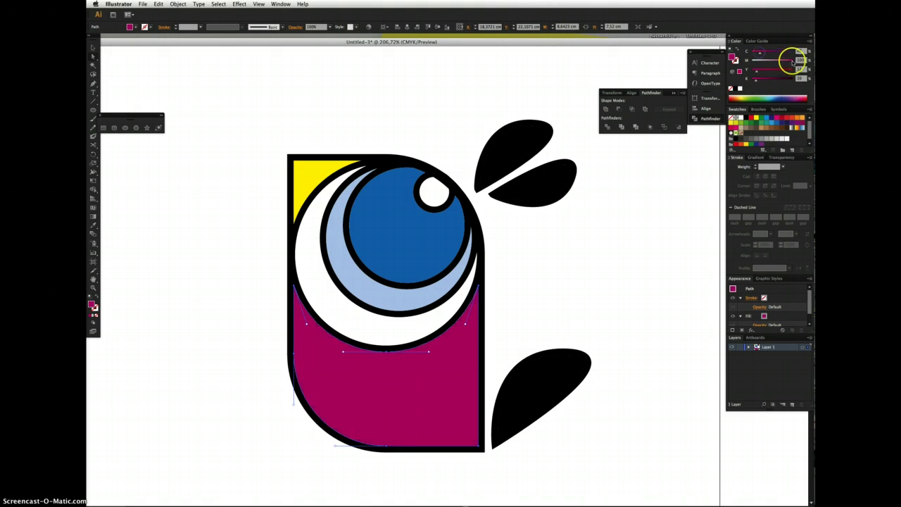
pyautogui.click(779, 62)
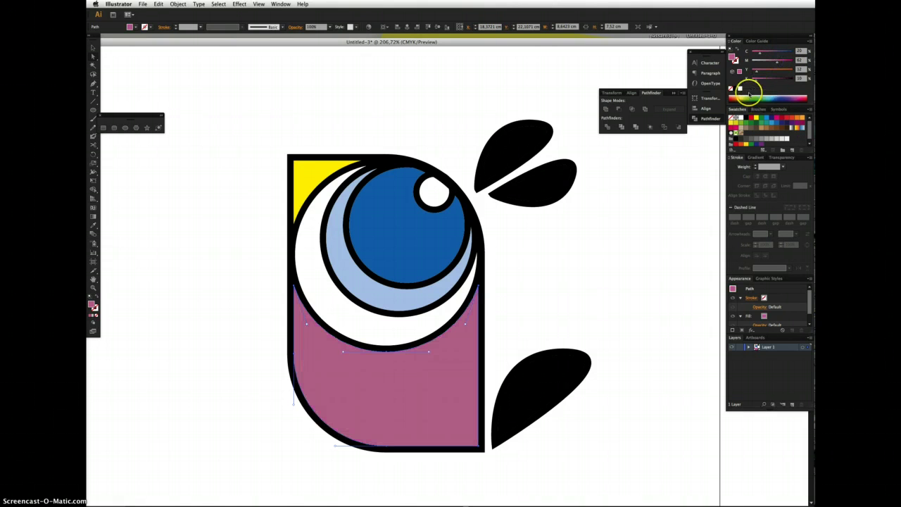
pyautogui.click(749, 81)
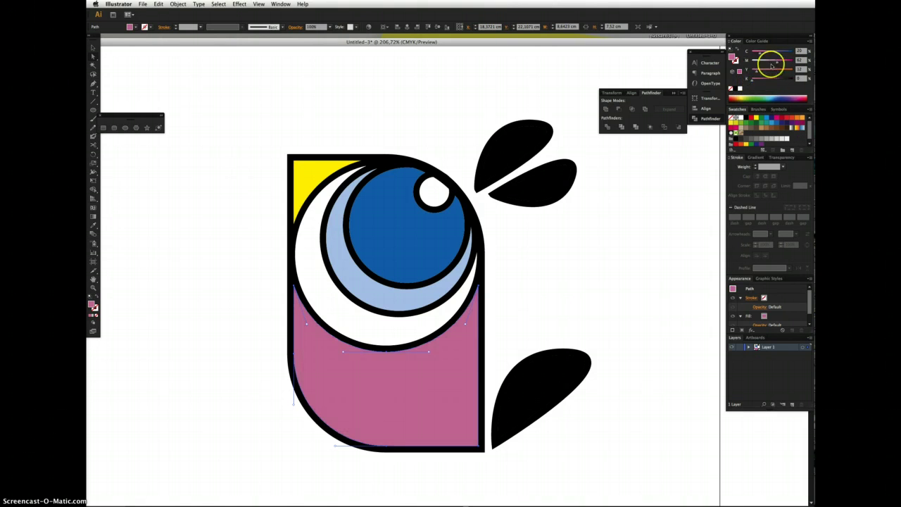
pyautogui.click(752, 70)
pyautogui.click(773, 64)
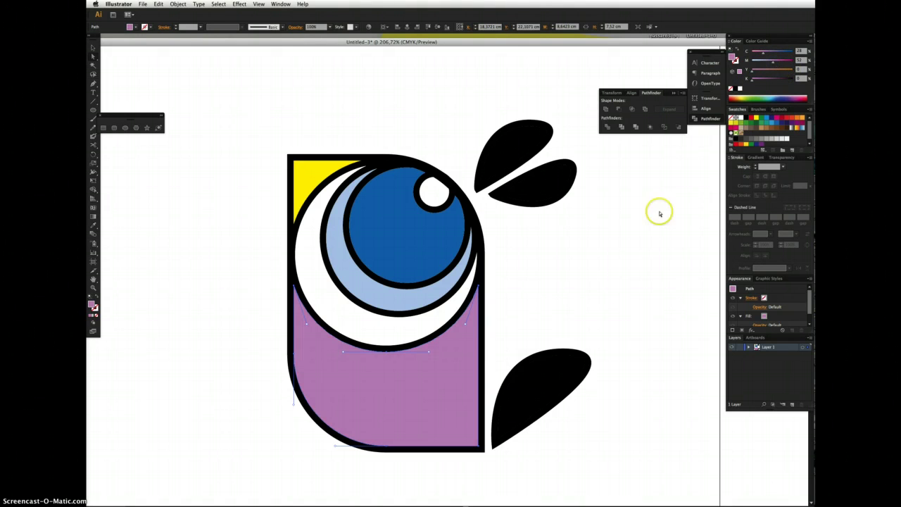
# Send the light purple body fill to the back, behind the tapered line.
pyautogui.click(439, 361)
pyautogui.rightClick(441, 359)
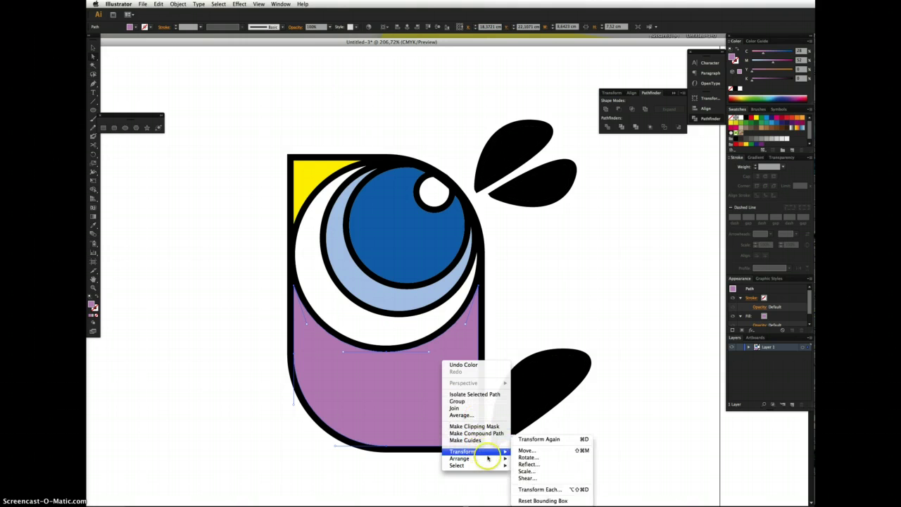
pyautogui.moveTo(491, 459)
pyautogui.click(523, 479)
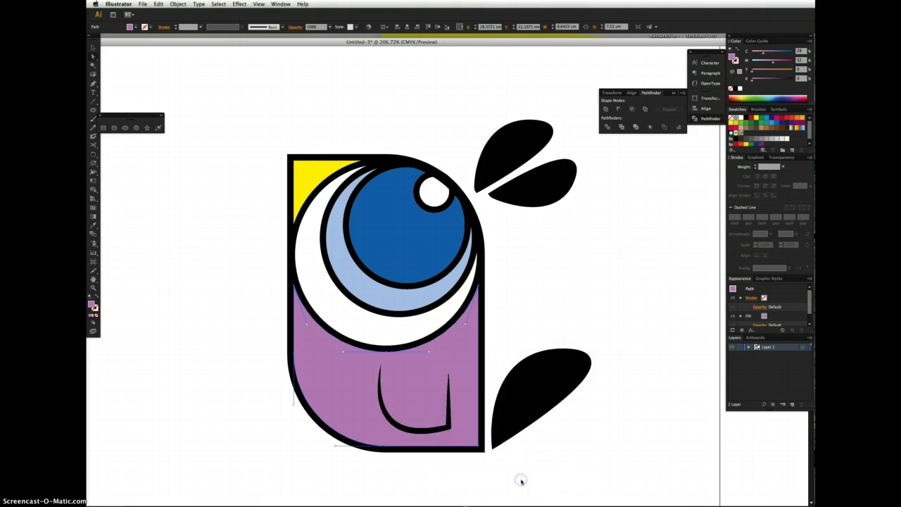
# Rearrange the stacking order of the body's black outline compound path and deselect it.
pyautogui.click(480, 269)
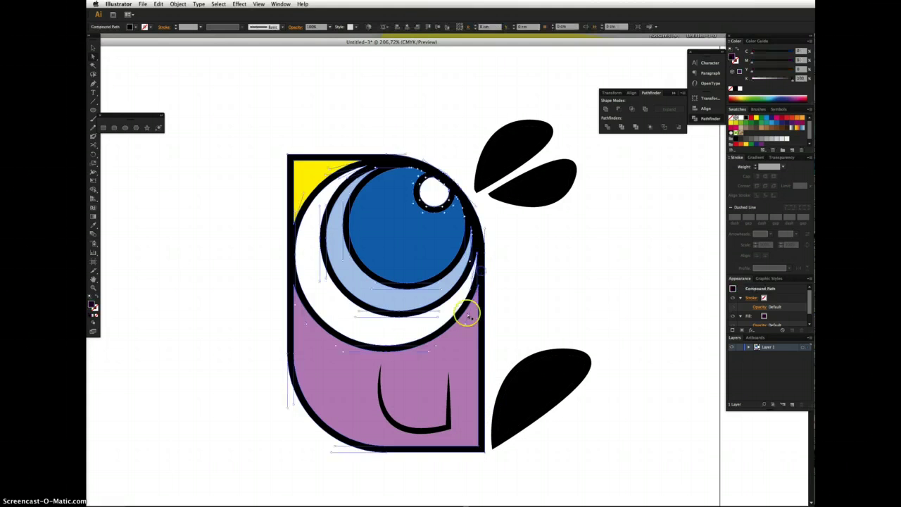
pyautogui.rightClick(462, 345)
pyautogui.moveTo(524, 407)
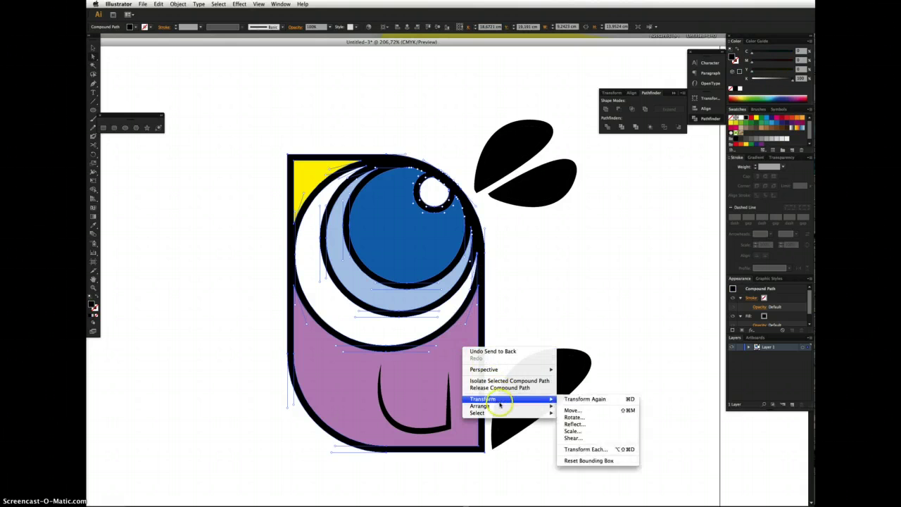
pyautogui.click(579, 426)
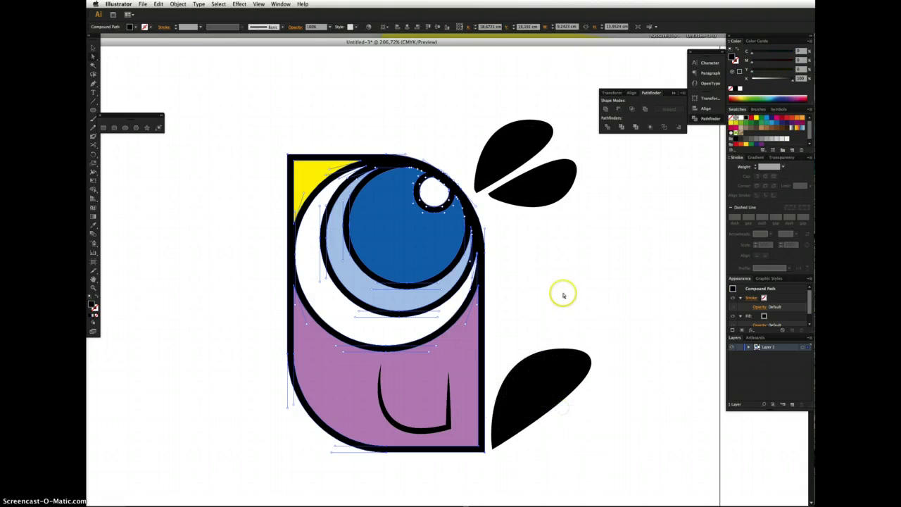
pyautogui.click(564, 275)
# Fill the two upper leaf shapes with light blue by starting from a purple swatch and lowering its cyan and magenta.
pyautogui.click(499, 151)
pyautogui.keyDown('shift'); pyautogui.click(543, 185); pyautogui.keyUp('shift')
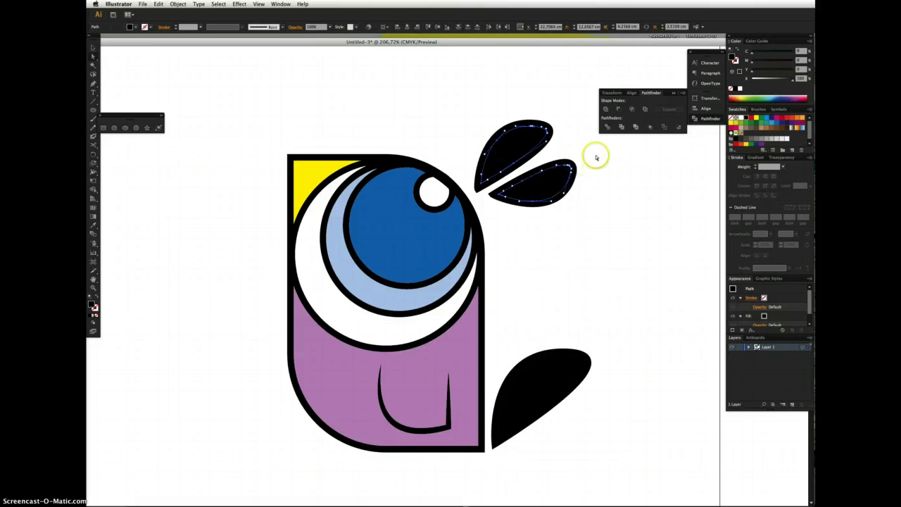
pyautogui.click(792, 125)
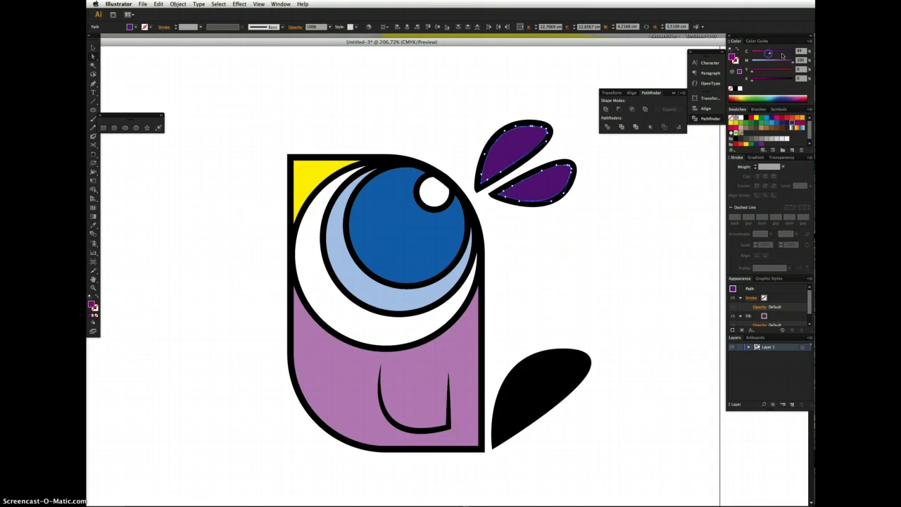
pyautogui.moveTo(792, 63); pyautogui.dragTo(756, 64)
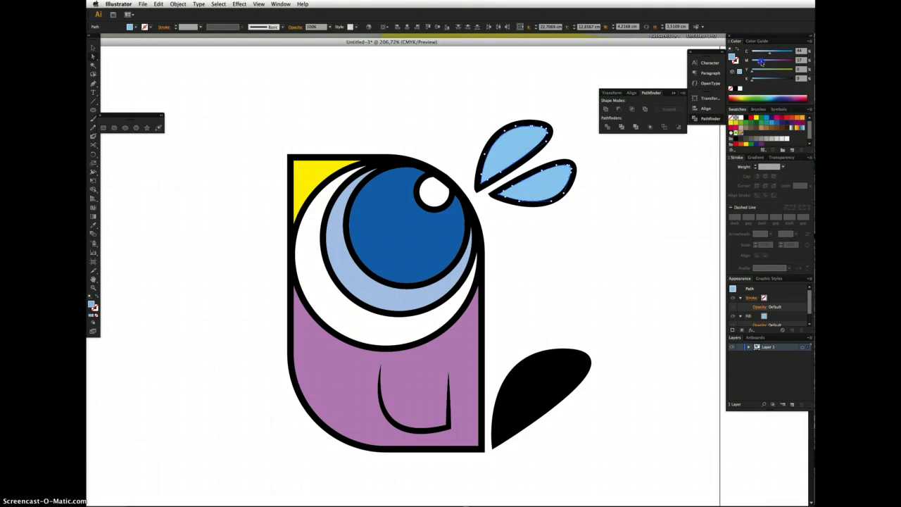
# Recolour the two upper leaf shapes light purple by lowering cyan and raising magenta to 47%, and deselect them.
pyautogui.click(761, 72)
pyautogui.click(765, 64)
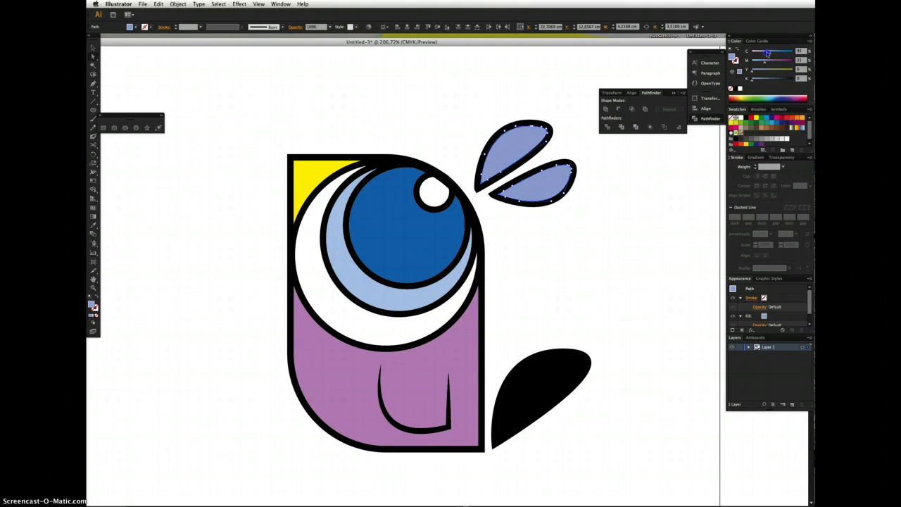
pyautogui.click(766, 54)
pyautogui.click(772, 62)
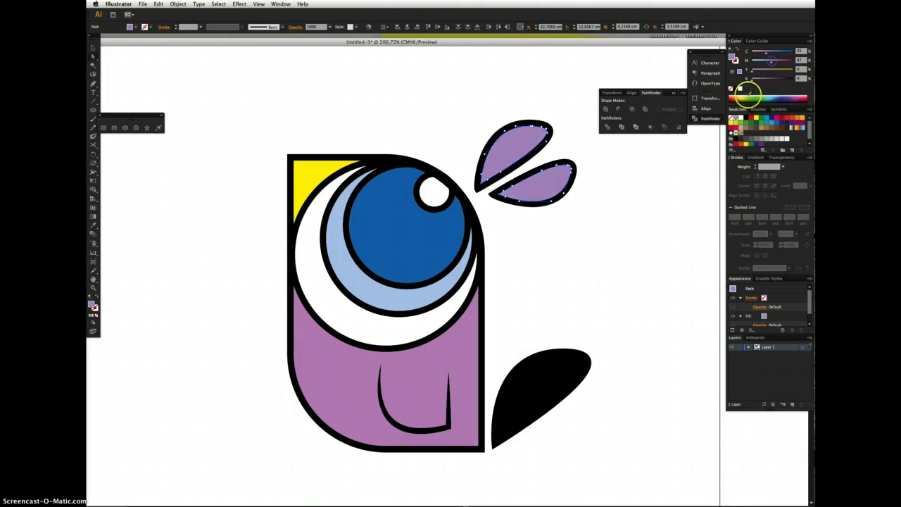
pyautogui.click(657, 183)
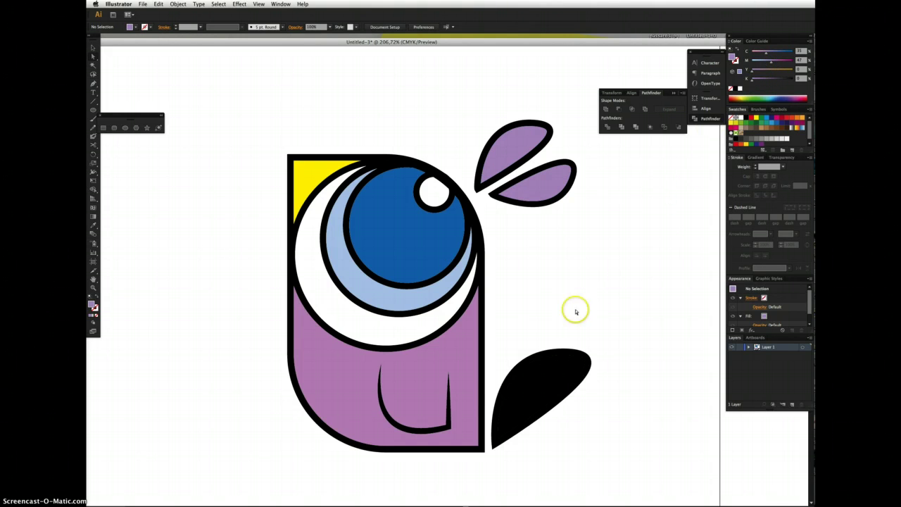
# Fill the lower leaf shape beside the body with the crimson red swatch and deselect it.
pyautogui.click(550, 376)
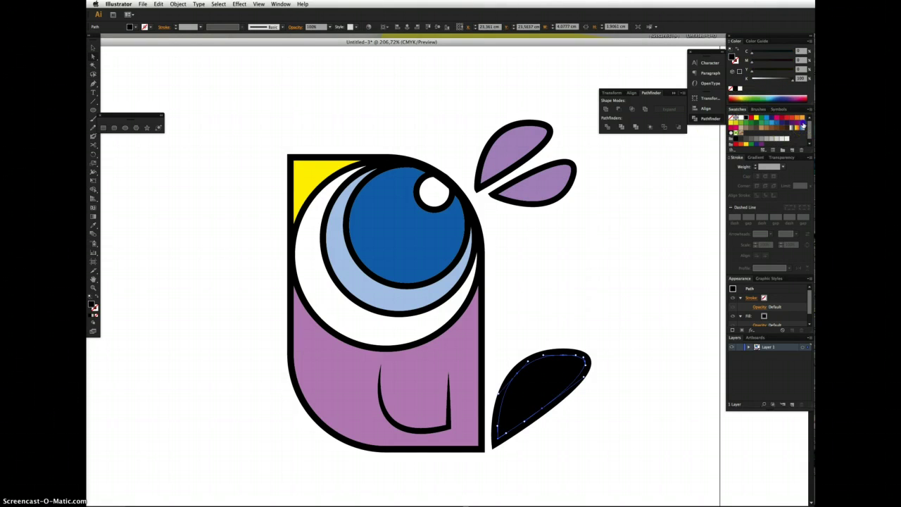
pyautogui.click(730, 132)
pyautogui.click(692, 184)
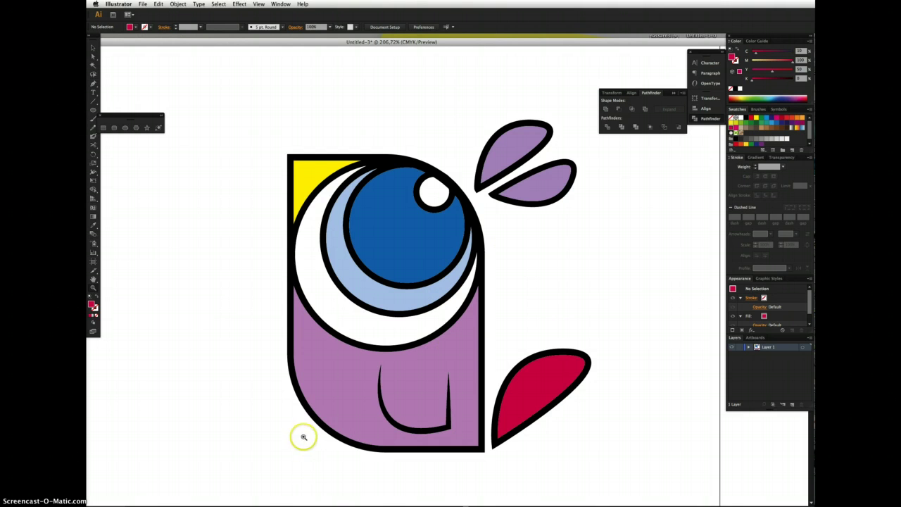
# Draw a closed Pen shape over the body's left side, with a straight vertical inner edge and a curved outer edge following the outline.
pyautogui.moveTo(266, 263); pyautogui.dragTo(517, 460)
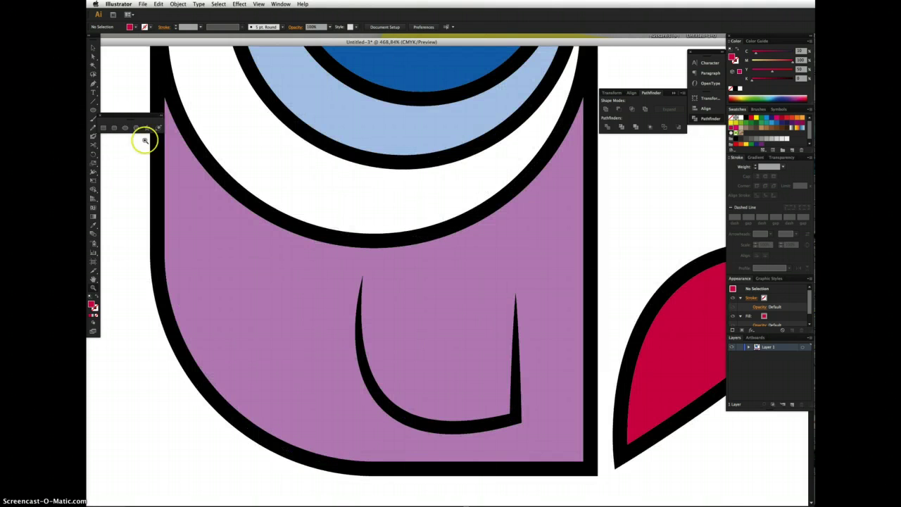
pyautogui.click(158, 86)
pyautogui.click(207, 161)
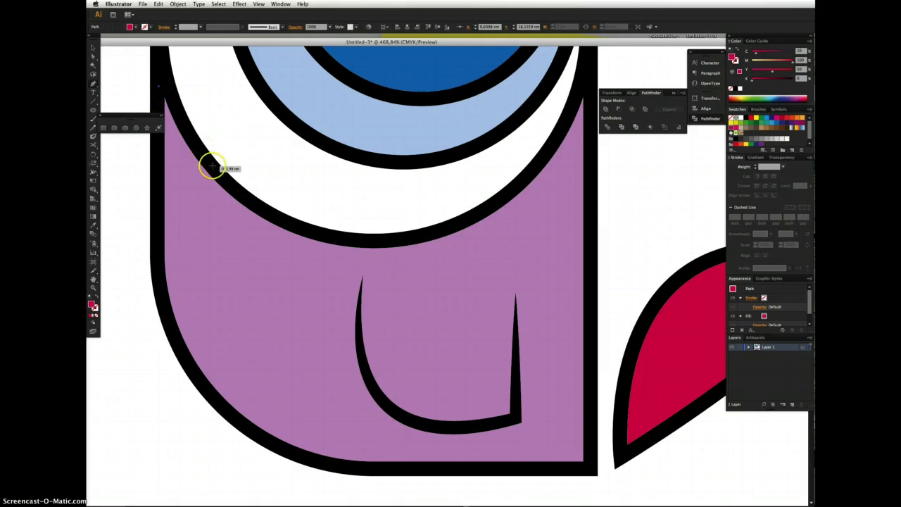
pyautogui.click(212, 404)
pyautogui.moveTo(156, 258); pyautogui.dragTo(162, 209)
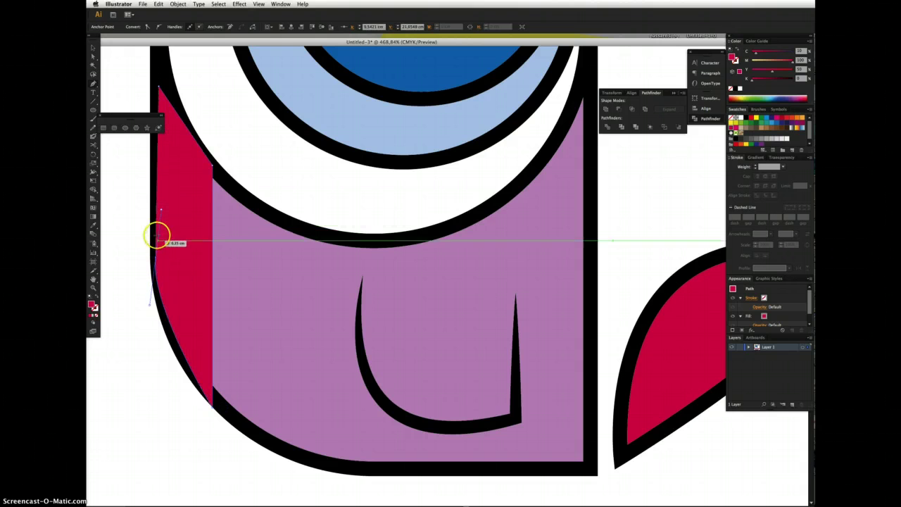
pyautogui.click(159, 85)
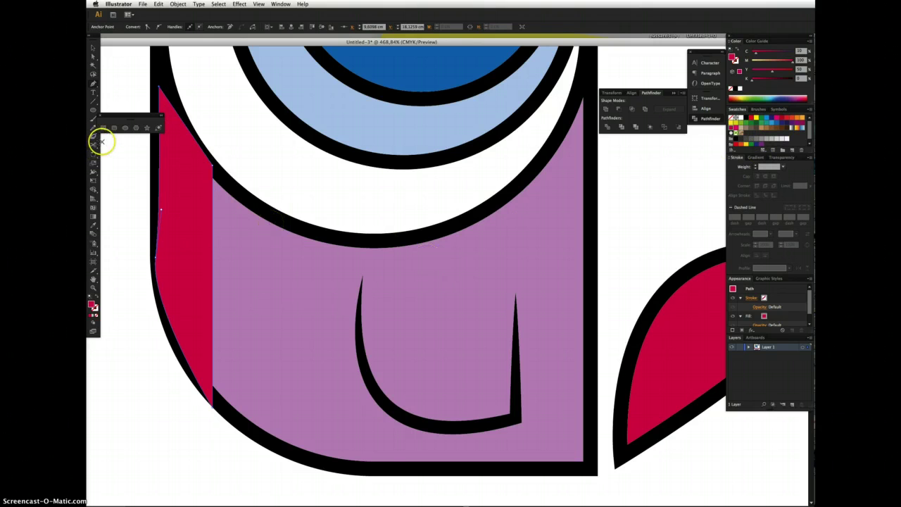
# Give the left shading shape the body's sampled purple, darkened by adding black and raising magenta to 60%.
pyautogui.click(92, 226)
pyautogui.click(452, 281)
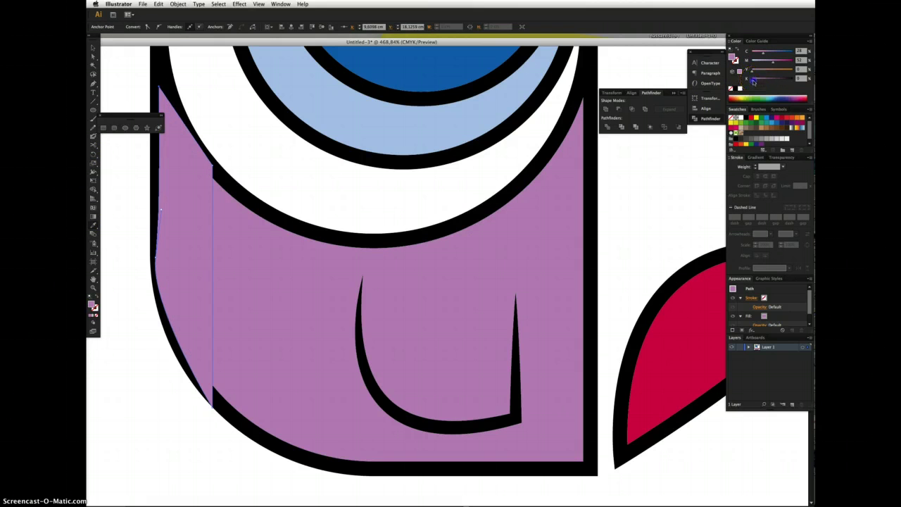
pyautogui.click(755, 82)
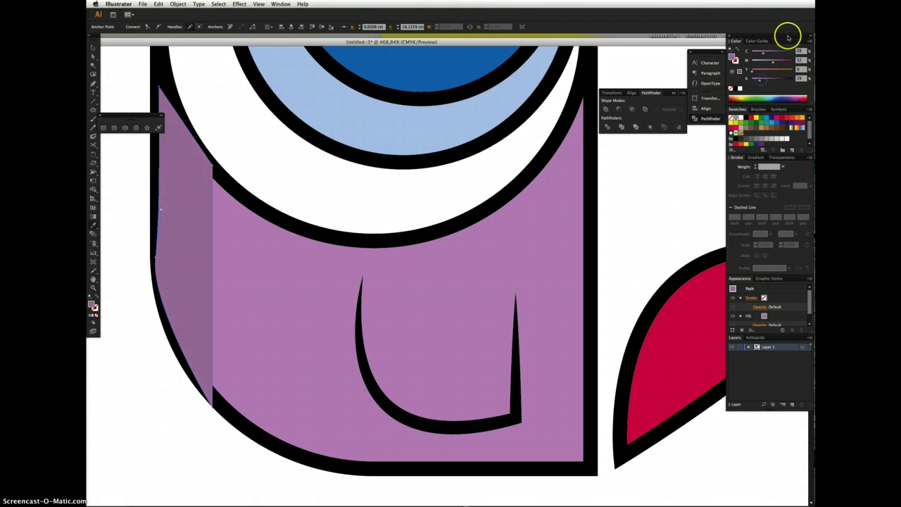
pyautogui.click(777, 64)
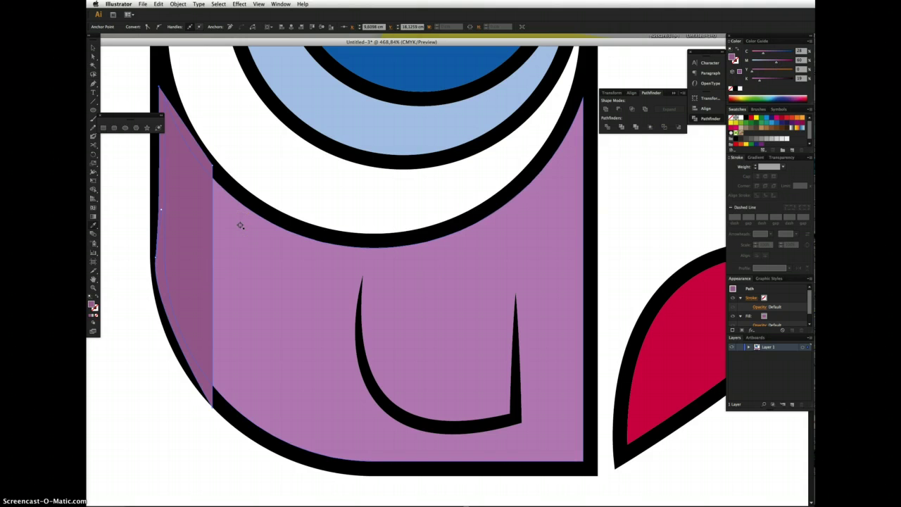
# Send the dark purple side shading behind the body's black outline and deselect it.
pyautogui.press('super+z')
pyautogui.press('super+shift+z')
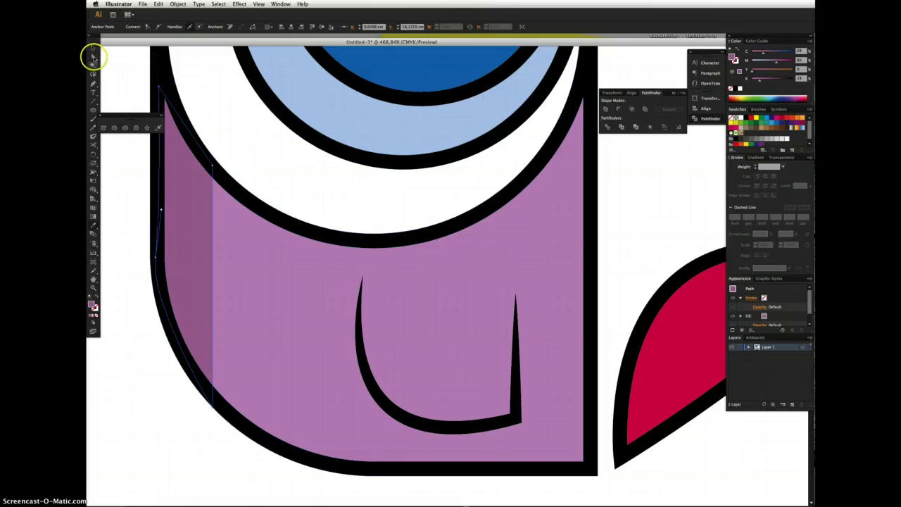
pyautogui.click(112, 146)
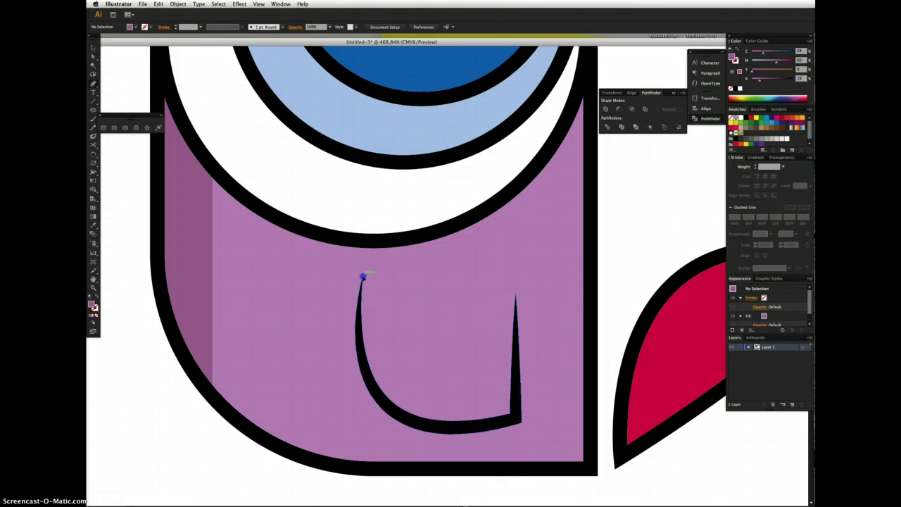
# Draw a closed dark purple crescent with the Pen tool along the inside of the wing line's lower curve.
pyautogui.moveTo(363, 277)
pyautogui.mouseDown()
pyautogui.moveTo(473, 427)
pyautogui.moveTo(515, 420)
pyautogui.mouseUp()
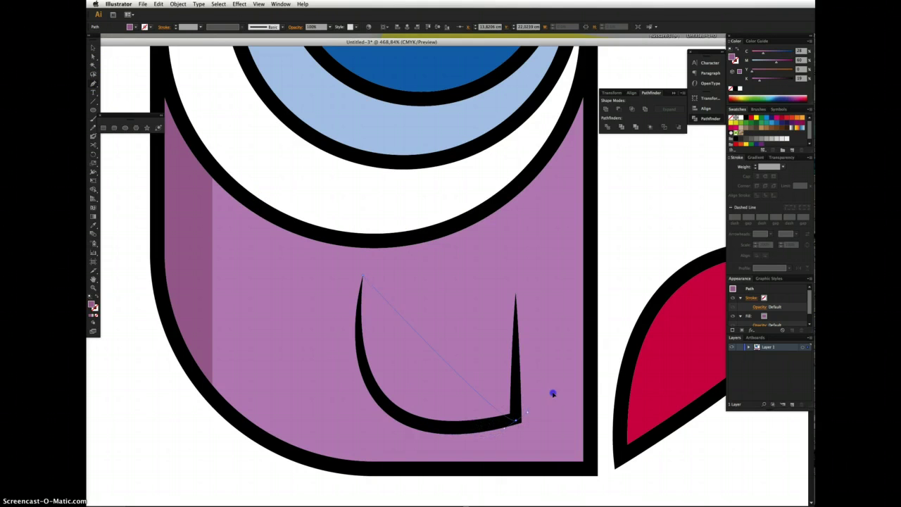
pyautogui.moveTo(554, 394); pyautogui.dragTo(619, 369)
pyautogui.moveTo(694, 381); pyautogui.dragTo(711, 365)
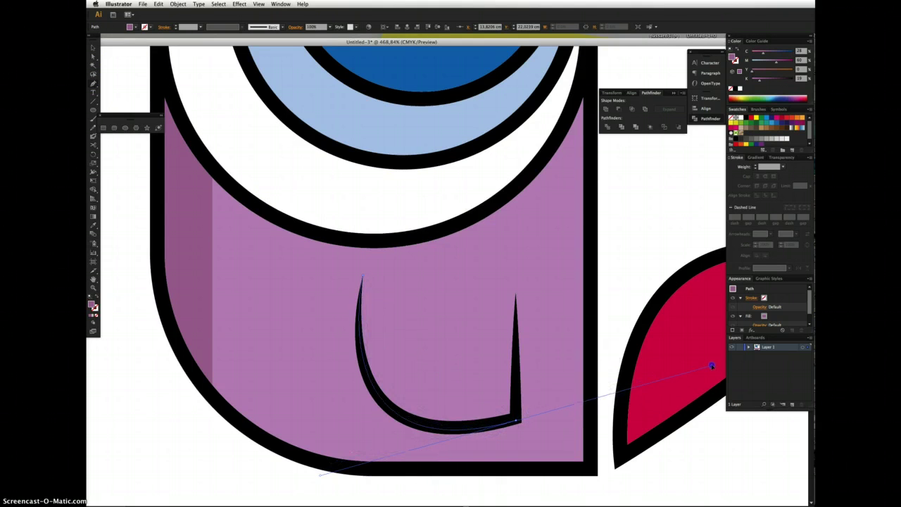
pyautogui.click(518, 420)
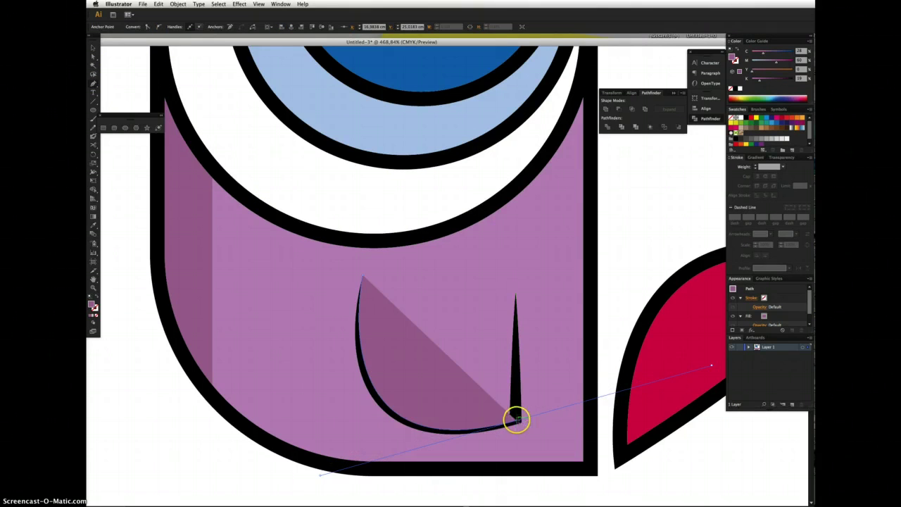
pyautogui.click(516, 402)
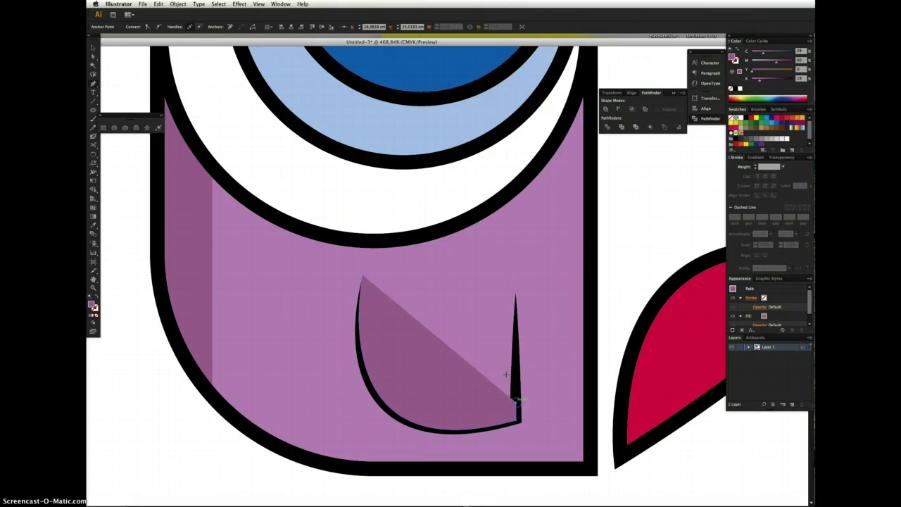
pyautogui.click(363, 274)
pyautogui.moveTo(371, 132); pyautogui.dragTo(371, 131)
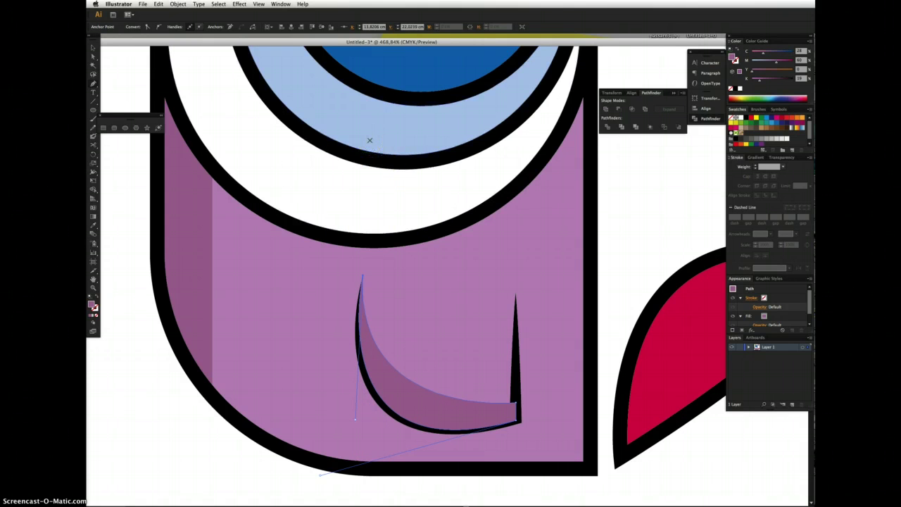
# Send the wing's crescent shadow behind the black wing line and deselect it.
pyautogui.press('super+[')
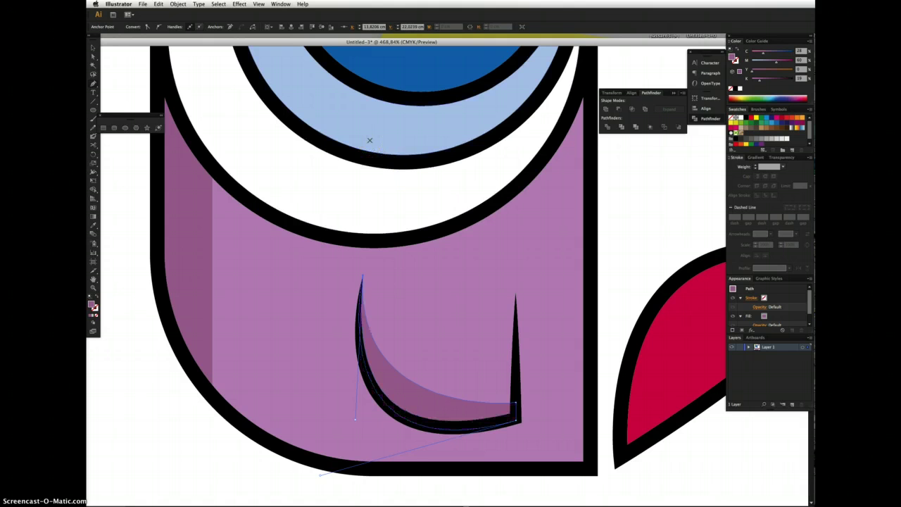
pyautogui.click(91, 48)
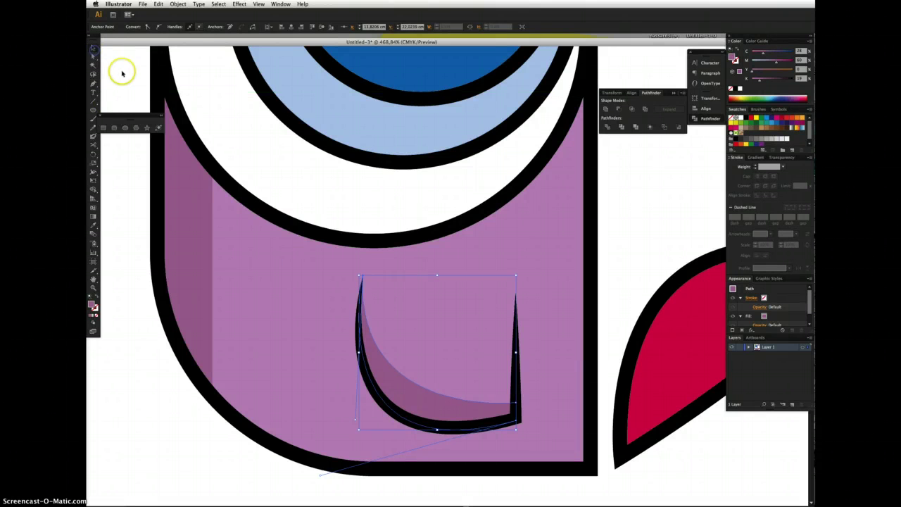
pyautogui.click(122, 73)
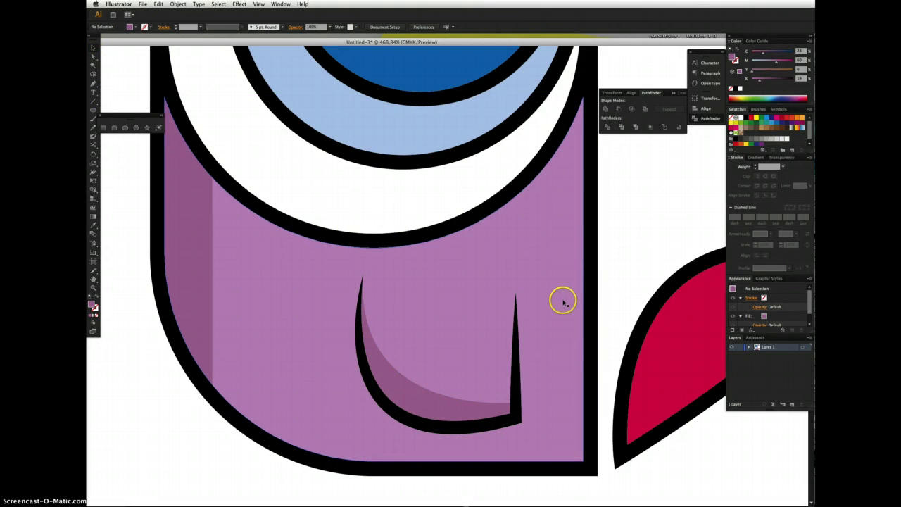
# Draw a thin tapered highlight along the body's inner right and bottom edges with the Pen tool and fill it white.
pyautogui.moveTo(554, 281); pyautogui.dragTo(536, 276)
pyautogui.click(92, 83)
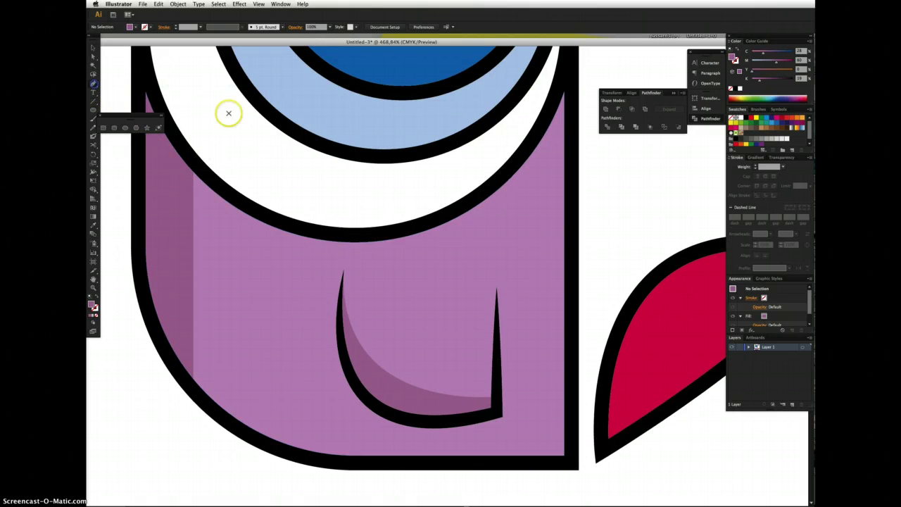
pyautogui.click(569, 107)
pyautogui.click(559, 102)
pyautogui.click(559, 103)
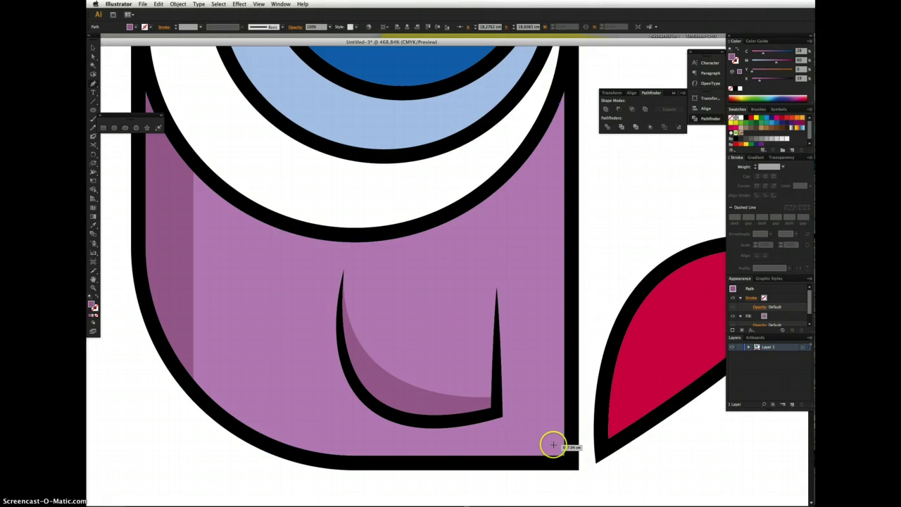
pyautogui.click(555, 447)
pyautogui.click(423, 456)
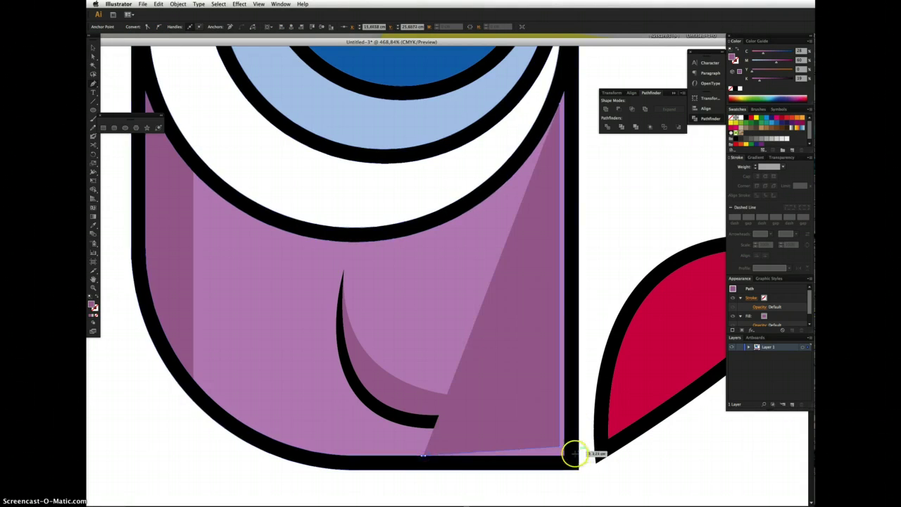
pyautogui.click(554, 129)
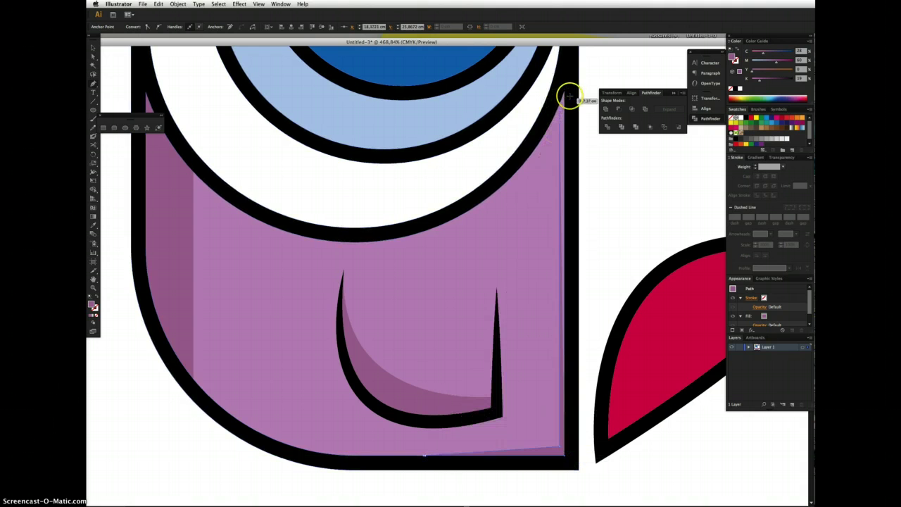
pyautogui.click(564, 91)
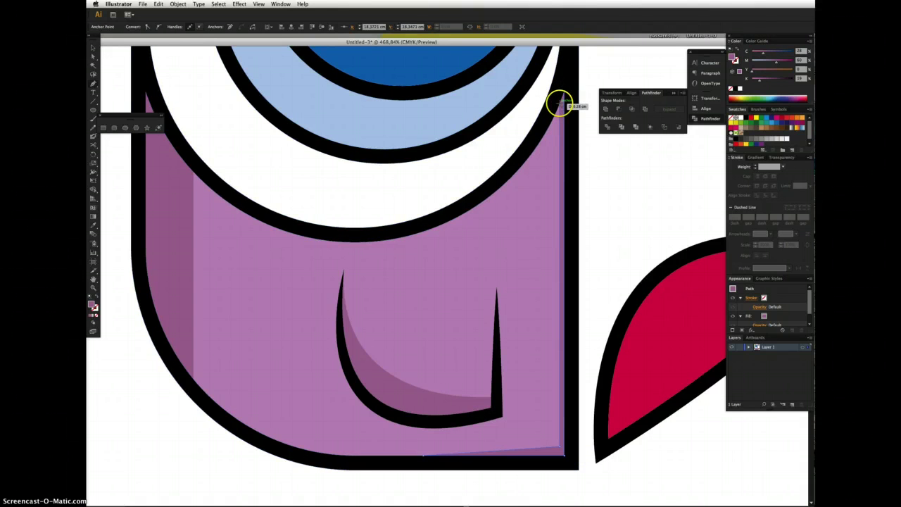
pyautogui.click(739, 118)
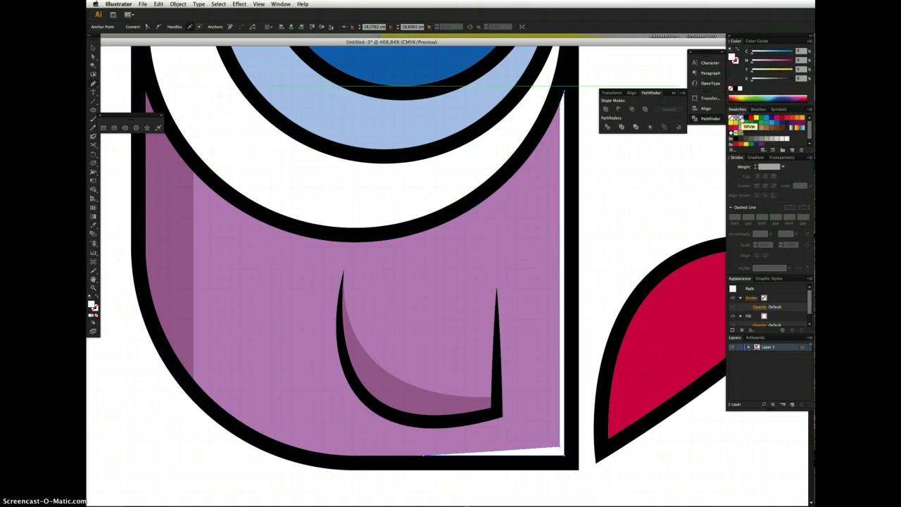
# Draw a white highlight in the wing's lower right corner, place it behind the black wing line and deselect it.
pyautogui.click(496, 287)
pyautogui.click(483, 402)
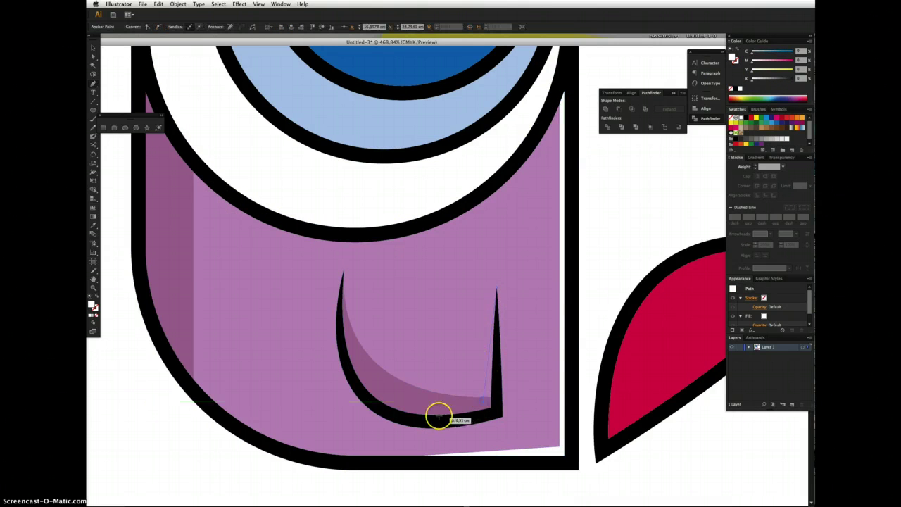
pyautogui.moveTo(432, 415); pyautogui.dragTo(496, 288)
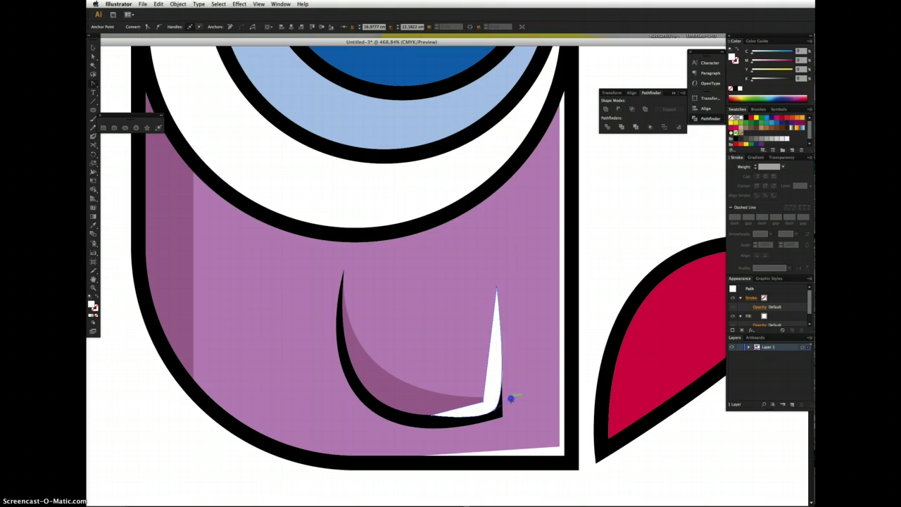
pyautogui.click(510, 398)
pyautogui.click(490, 378)
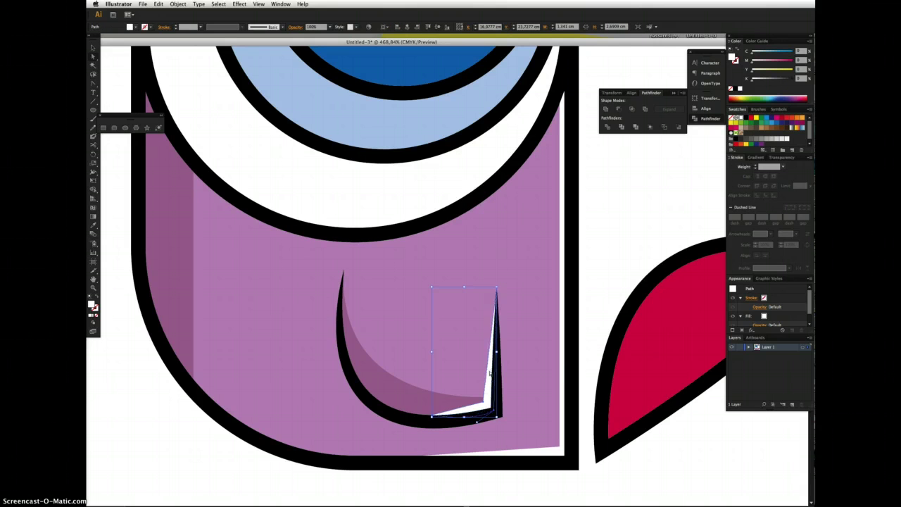
pyautogui.click(604, 218)
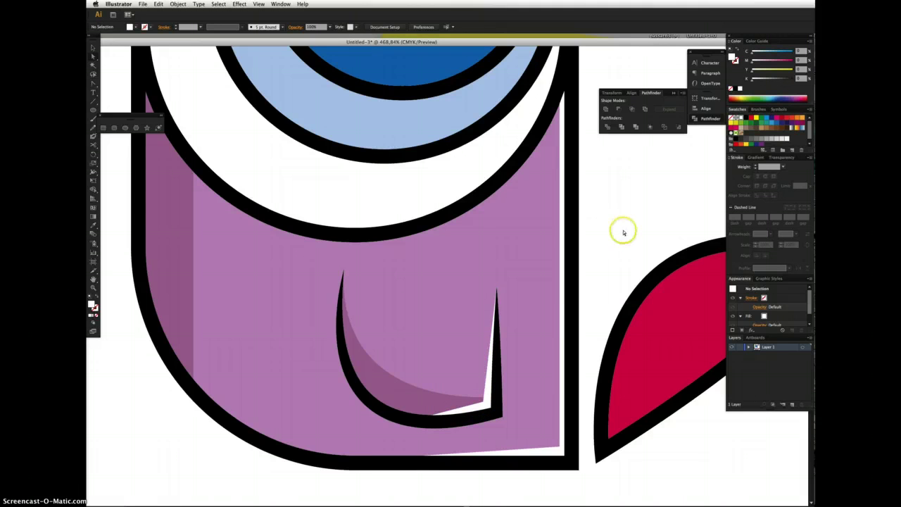
# Draw a closed Pen tool shape over the red leaf's upper-left half and darken its red fill to 18% black.
pyautogui.moveTo(641, 217); pyautogui.dragTo(392, 261)
pyautogui.moveTo(483, 233); pyautogui.dragTo(514, 181)
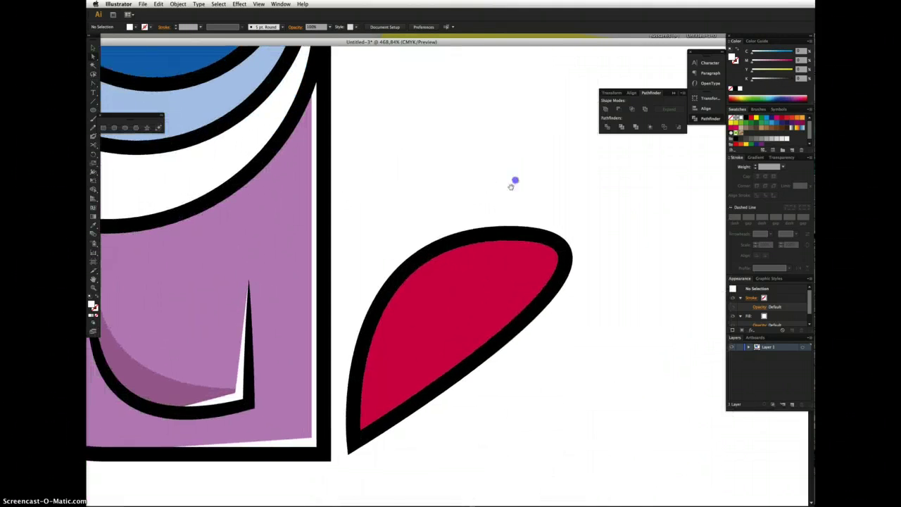
pyautogui.click(449, 300)
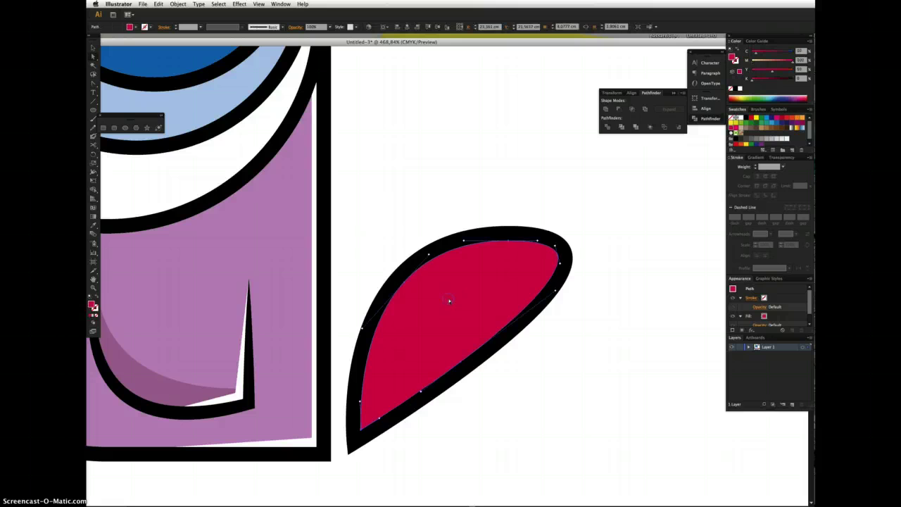
pyautogui.click(488, 189)
pyautogui.press('p')
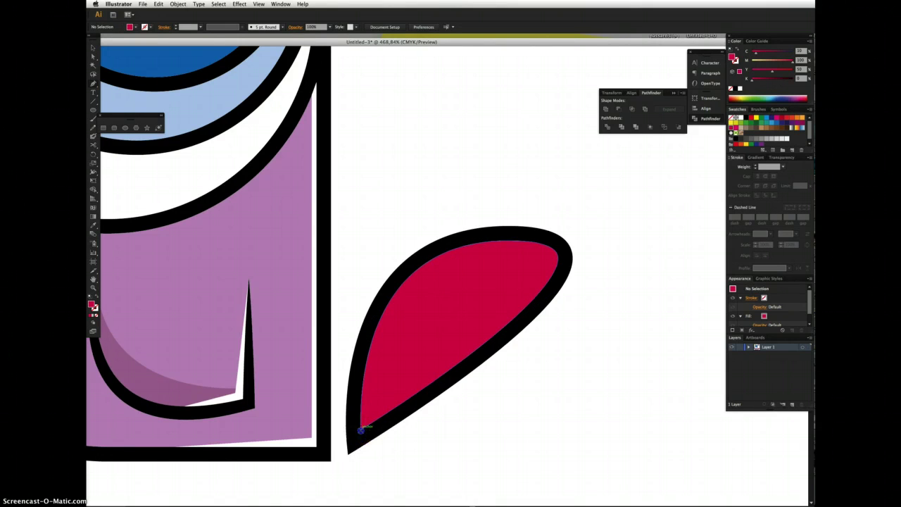
pyautogui.click(361, 430)
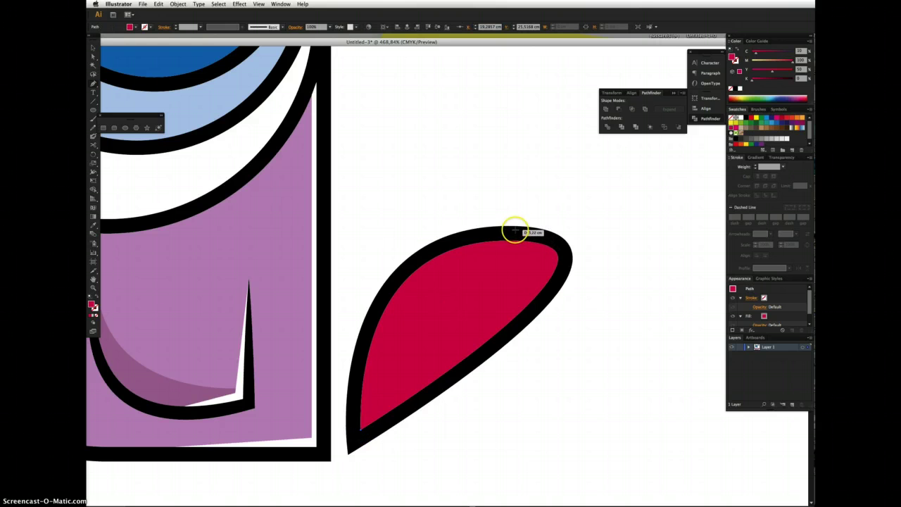
pyautogui.moveTo(515, 231); pyautogui.dragTo(704, 217)
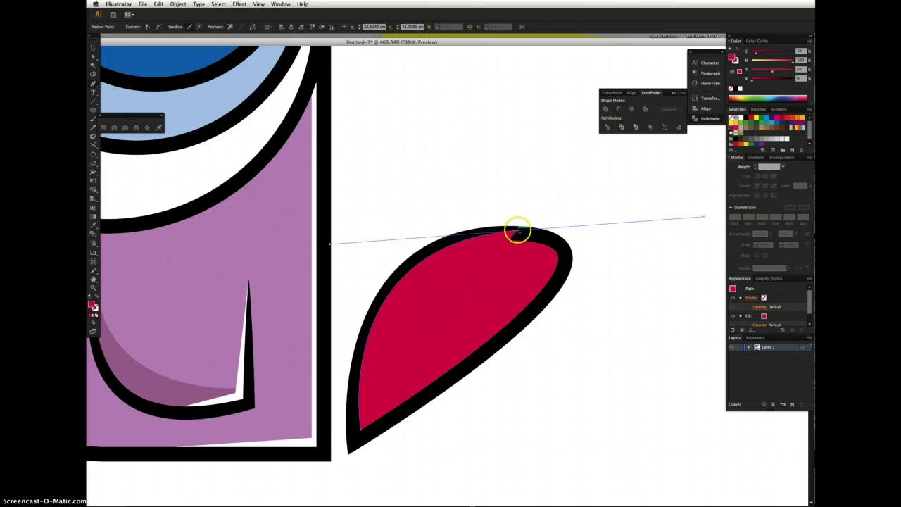
pyautogui.click(518, 231)
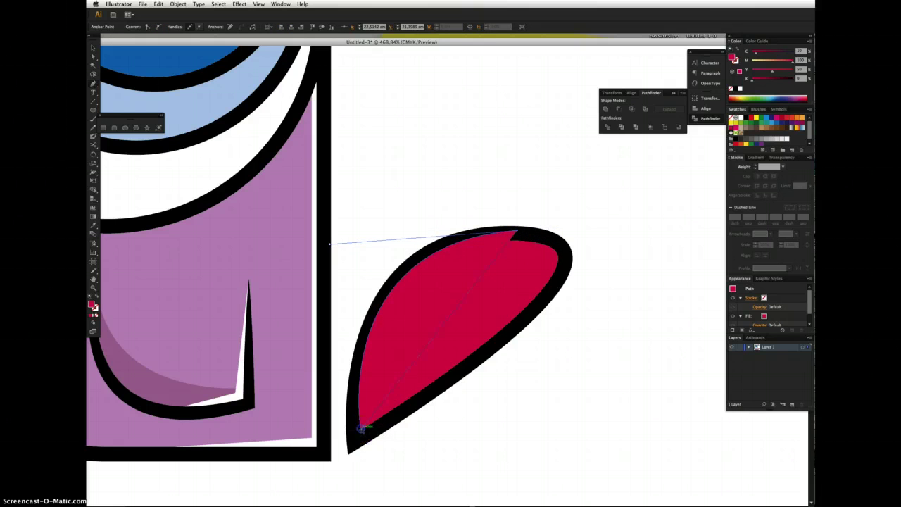
pyautogui.click(491, 283)
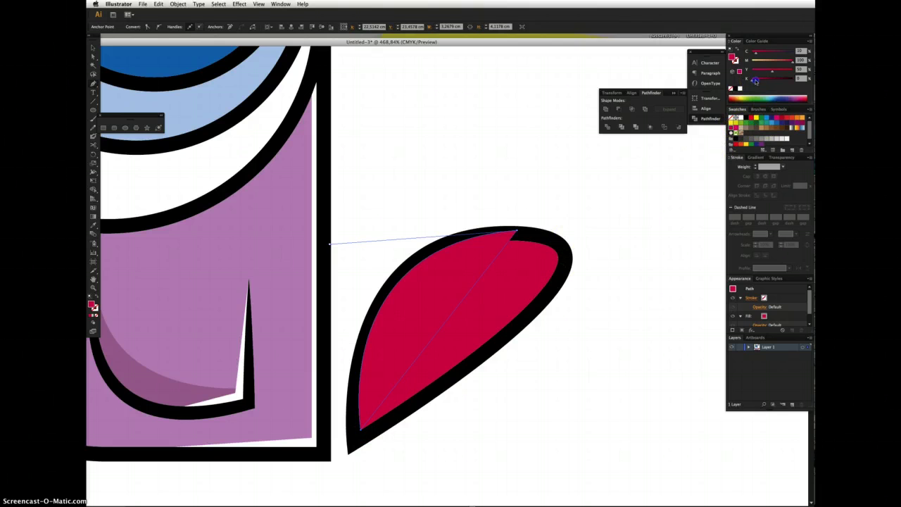
pyautogui.click(759, 81)
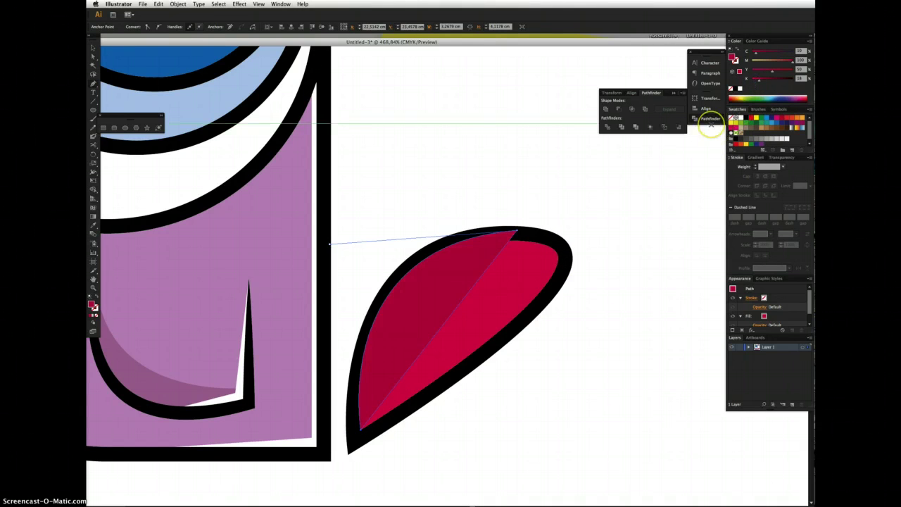
# Try to bring the red leaf's black outline in front of its dark red shading.
pyautogui.hotkey('ctrl', 'z')
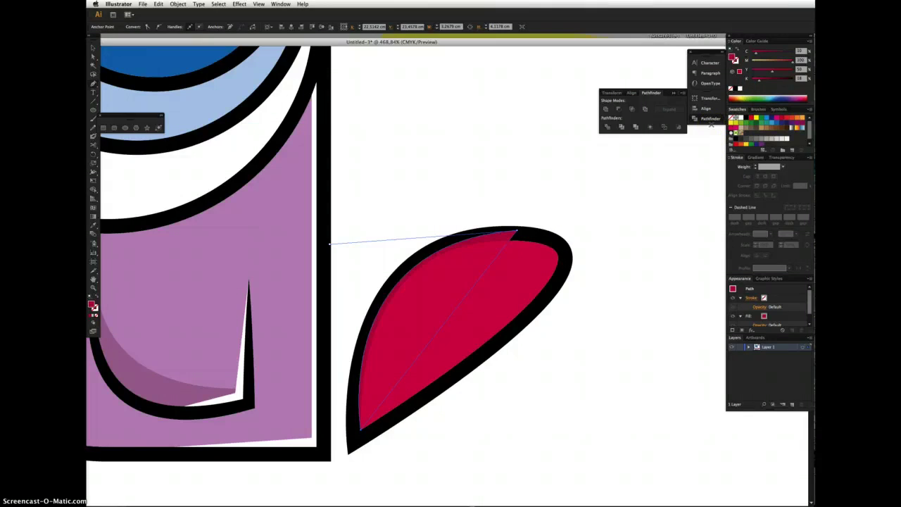
pyautogui.press('a')
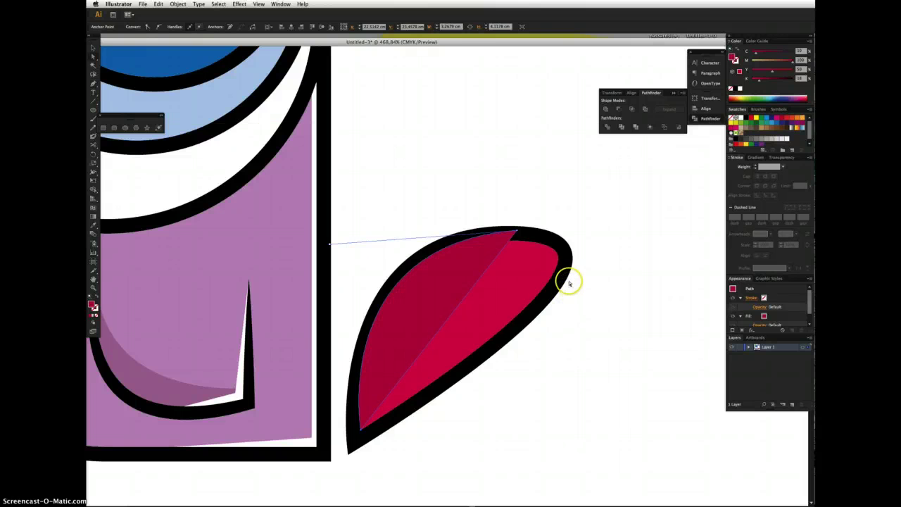
pyautogui.click(586, 254)
pyautogui.click(585, 254)
pyautogui.click(568, 259)
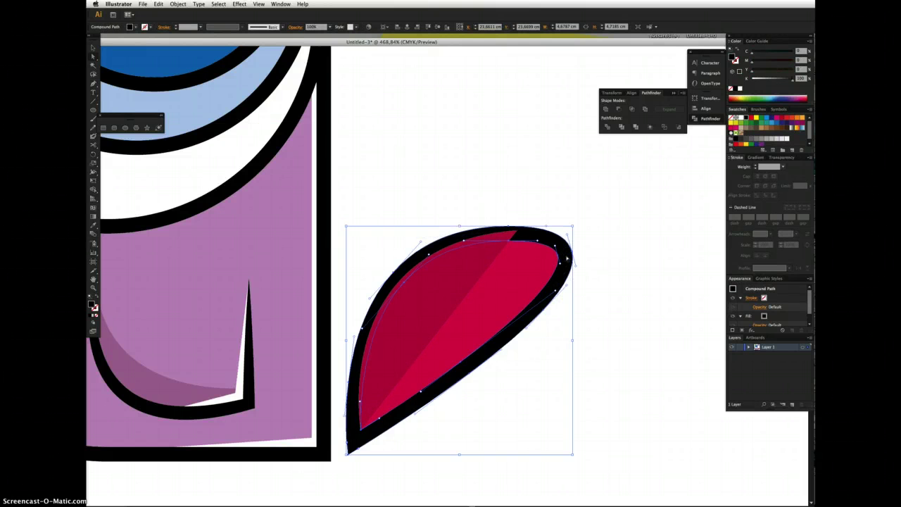
pyautogui.click(680, 342)
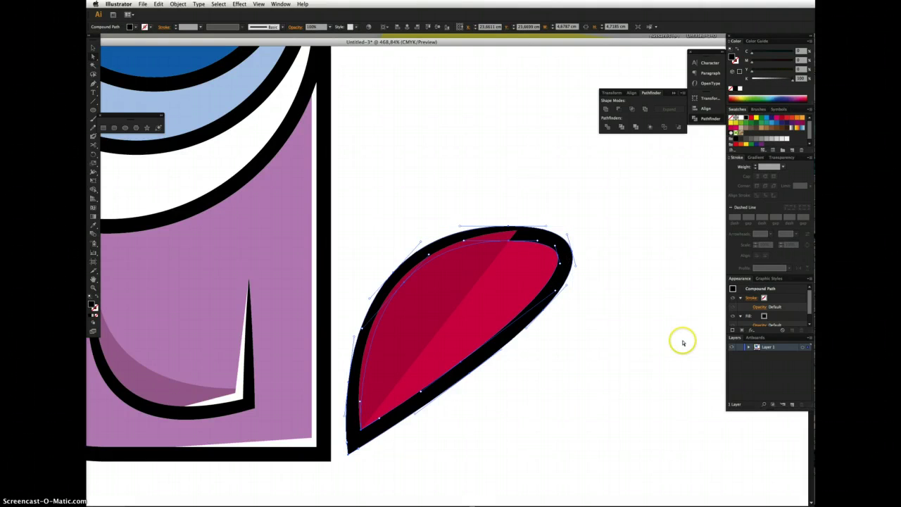
pyautogui.click(552, 276)
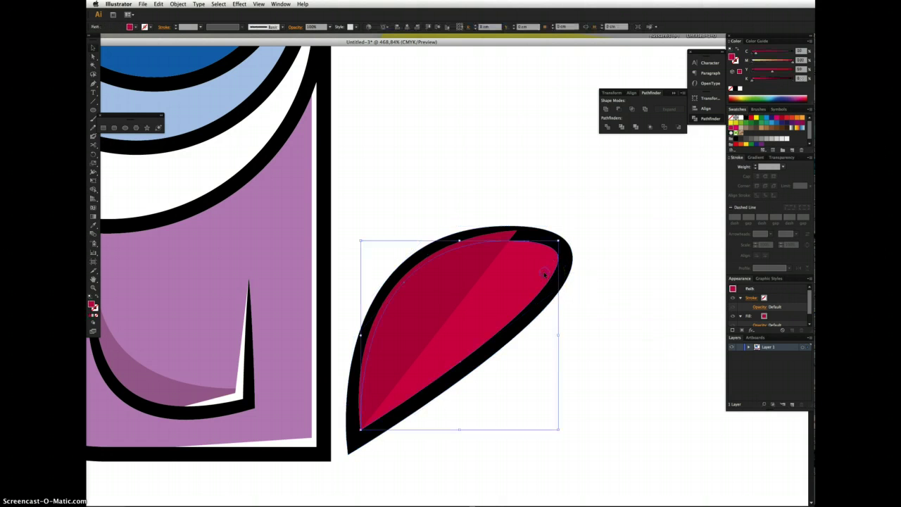
pyautogui.rightClick(531, 283)
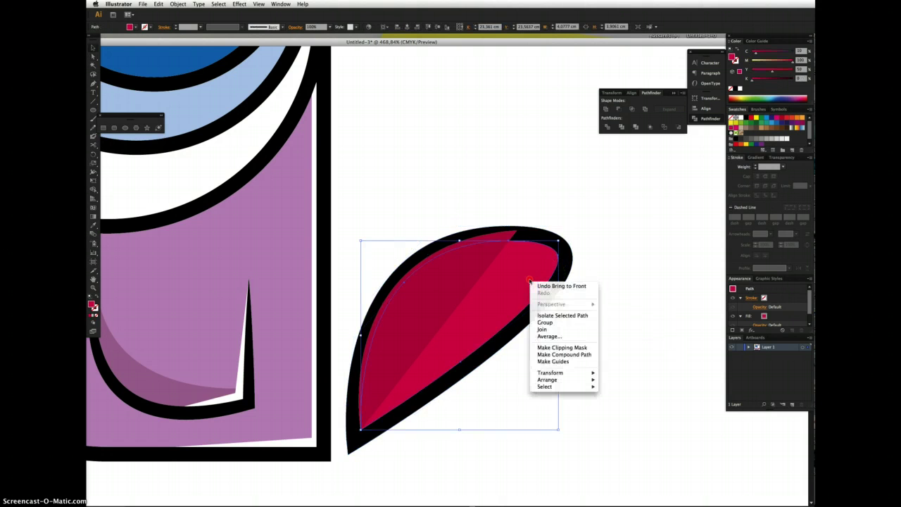
pyautogui.click(649, 242)
# Ungroup the black outlines so the red leaf's outline can be arranged separately.
pyautogui.click(579, 255)
pyautogui.click(564, 263)
pyautogui.click(565, 262)
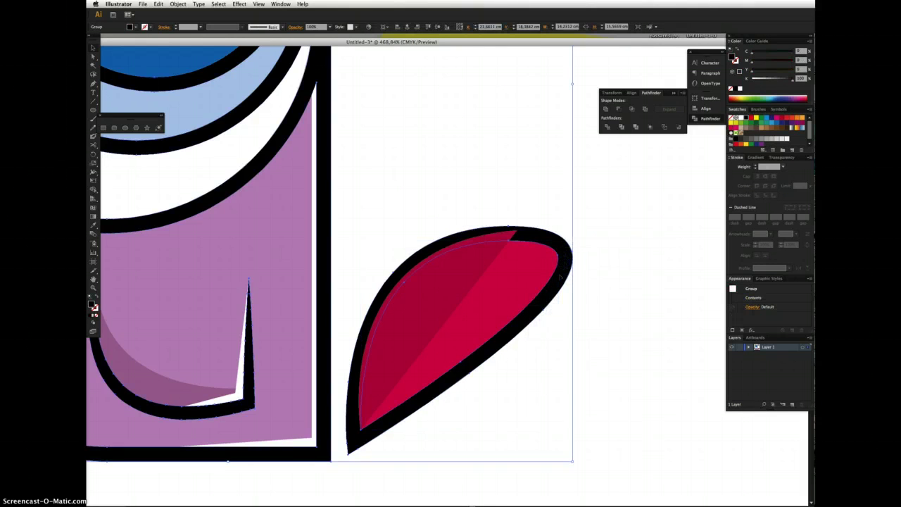
pyautogui.rightClick(561, 269)
pyautogui.click(624, 258)
pyautogui.click(568, 269)
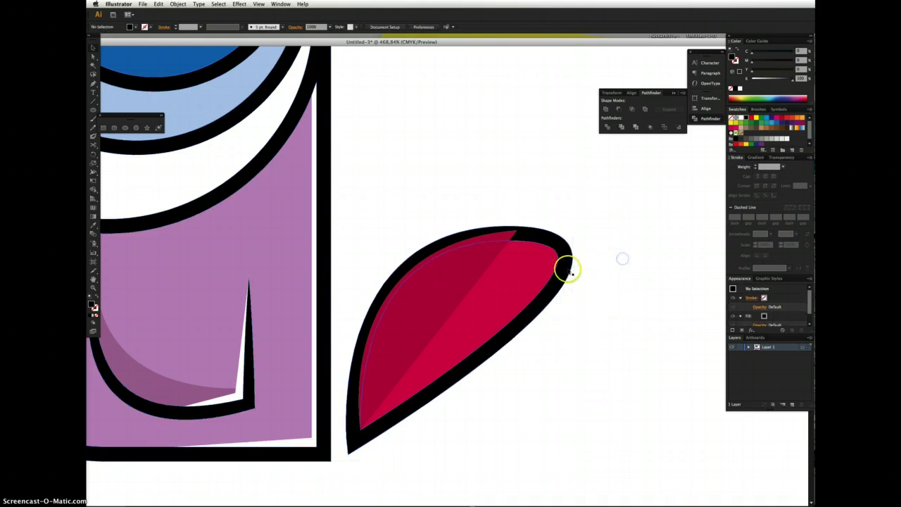
# Bring the red leaf's black outline to the front, over the dark red shading, and deselect it.
pyautogui.rightClick(562, 279)
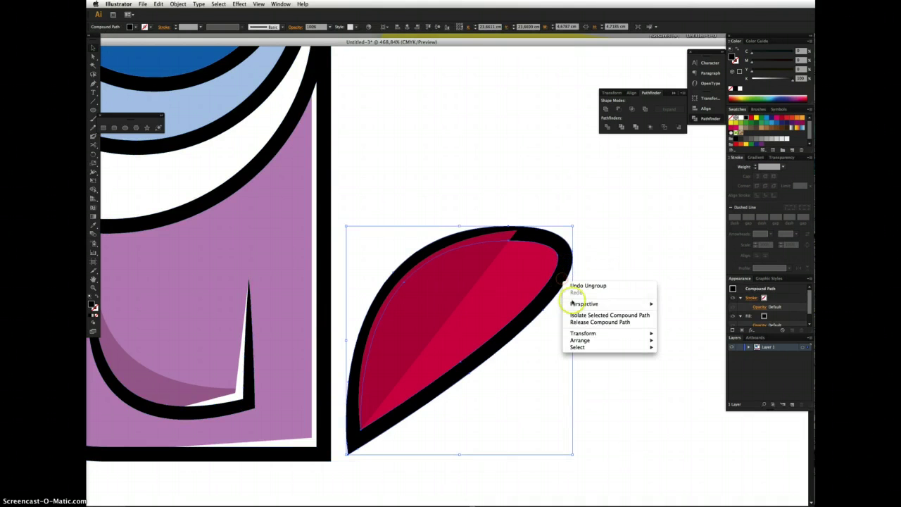
pyautogui.click(629, 246)
pyautogui.click(612, 232)
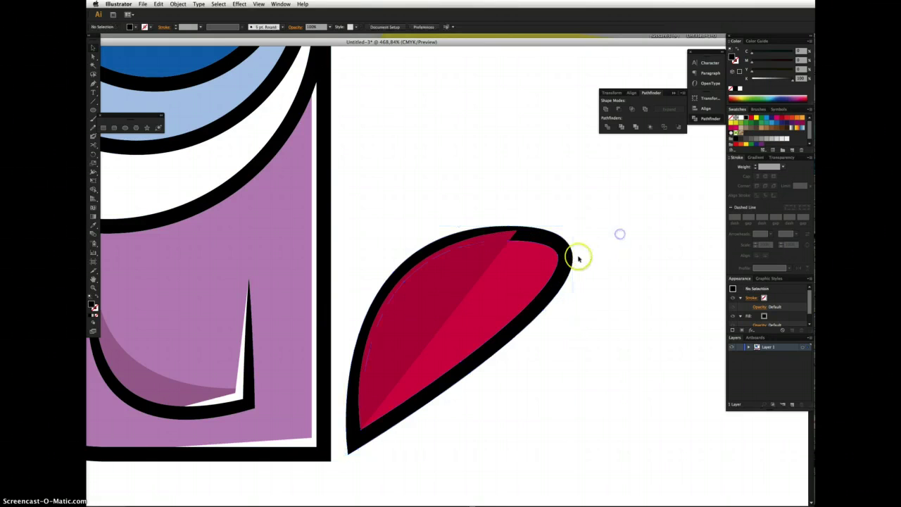
pyautogui.click(560, 258)
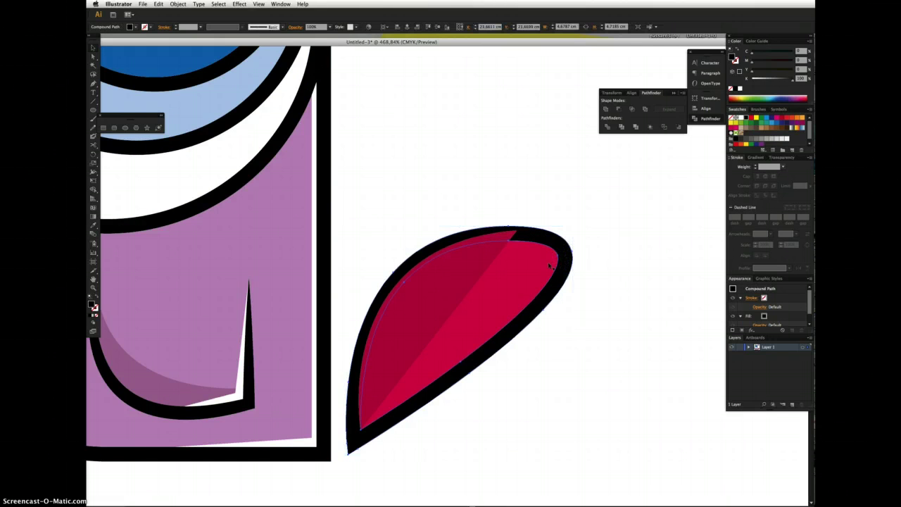
pyautogui.press('shift+super+bracketright')
pyautogui.click(613, 289)
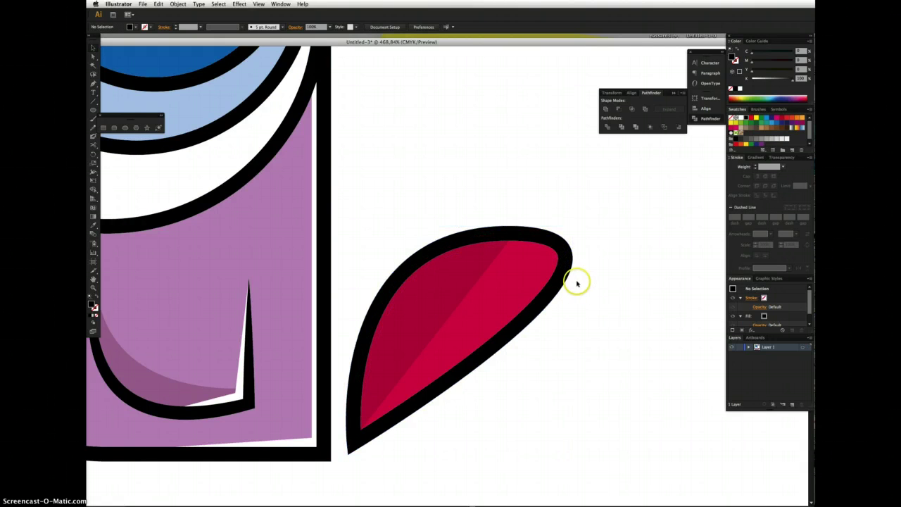
# Draw a closed curved highlight with the Pen tool along the red leaf's lower-right edge, from its bottom tip around the rounded end.
pyautogui.press('p')
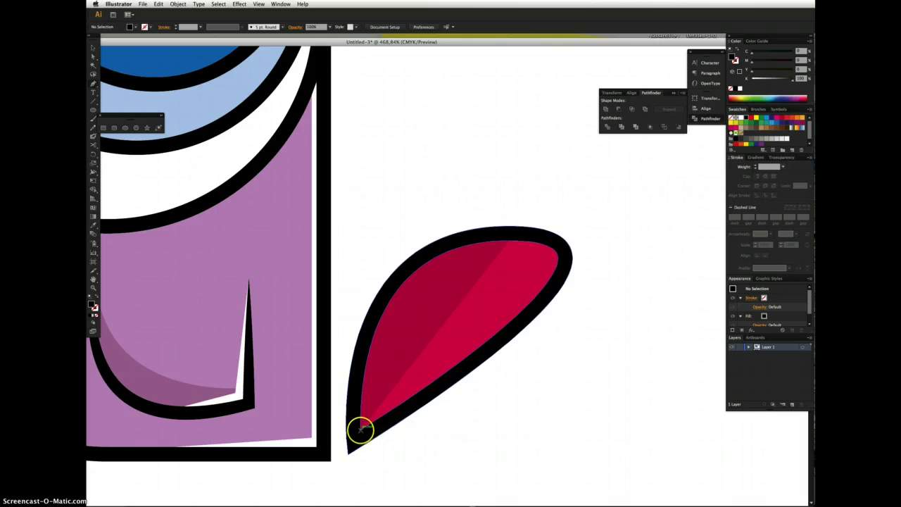
pyautogui.click(360, 428)
pyautogui.moveTo(543, 242); pyautogui.dragTo(543, 190)
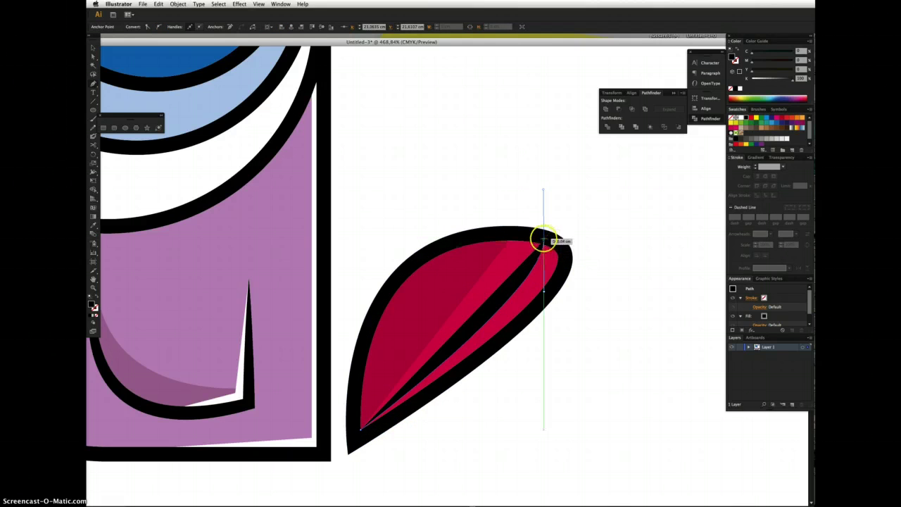
pyautogui.moveTo(543, 241)
pyautogui.mouseDown()
pyautogui.moveTo(568, 265)
pyautogui.moveTo(550, 311)
pyautogui.mouseUp()
pyautogui.press('super+z')
pyautogui.press('super+z')
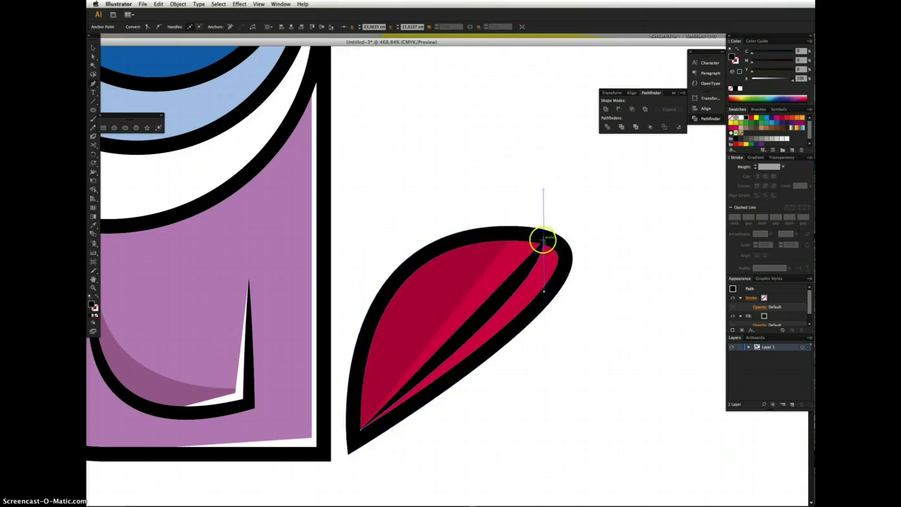
pyautogui.moveTo(558, 282); pyautogui.dragTo(540, 320)
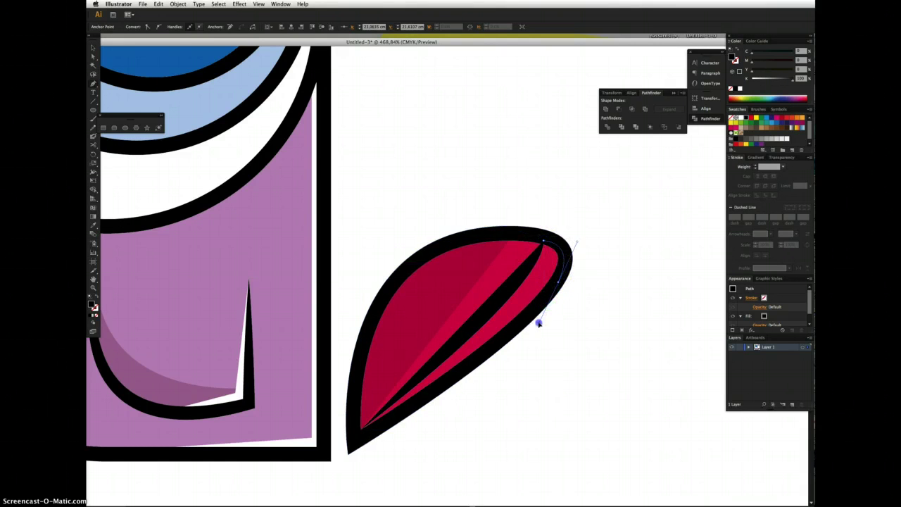
pyautogui.moveTo(557, 284); pyautogui.dragTo(360, 431)
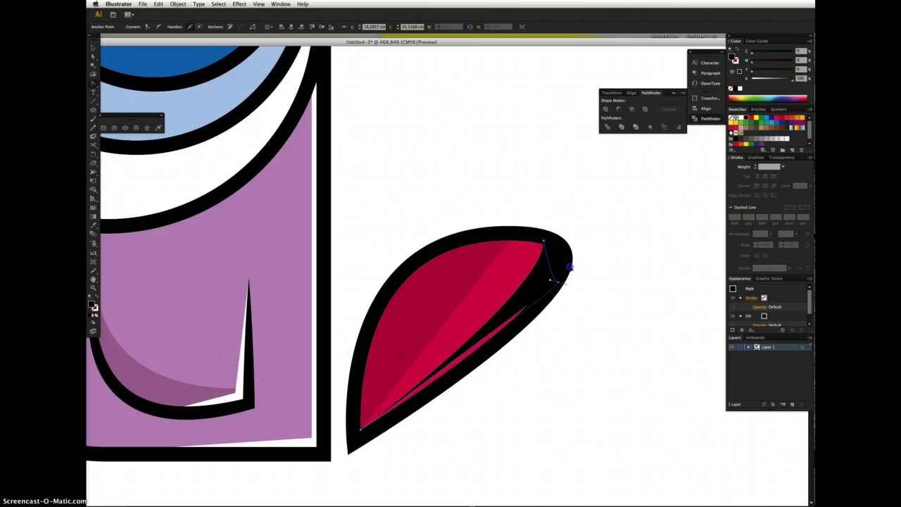
pyautogui.moveTo(569, 268); pyautogui.dragTo(535, 326)
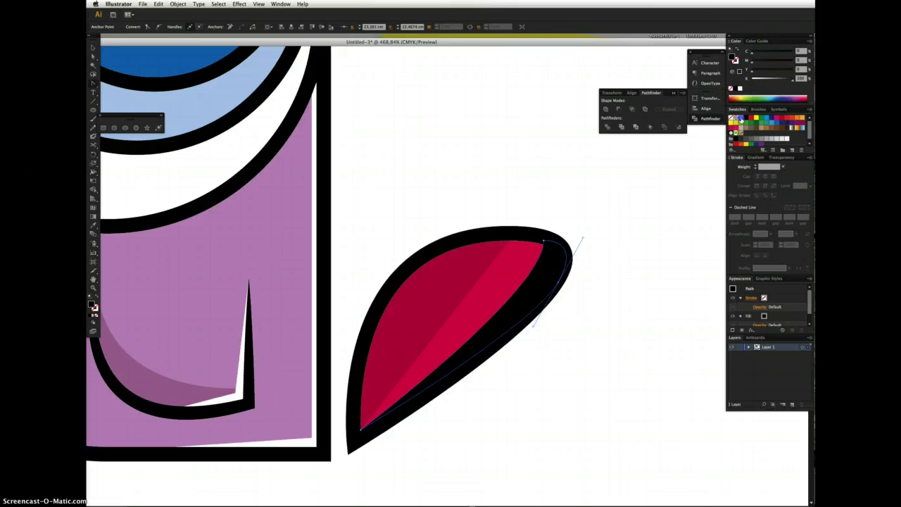
# Fill the red leaf's highlight with white, place it behind the black outline and deselect it.
pyautogui.click(739, 118)
pyautogui.press('super+[')
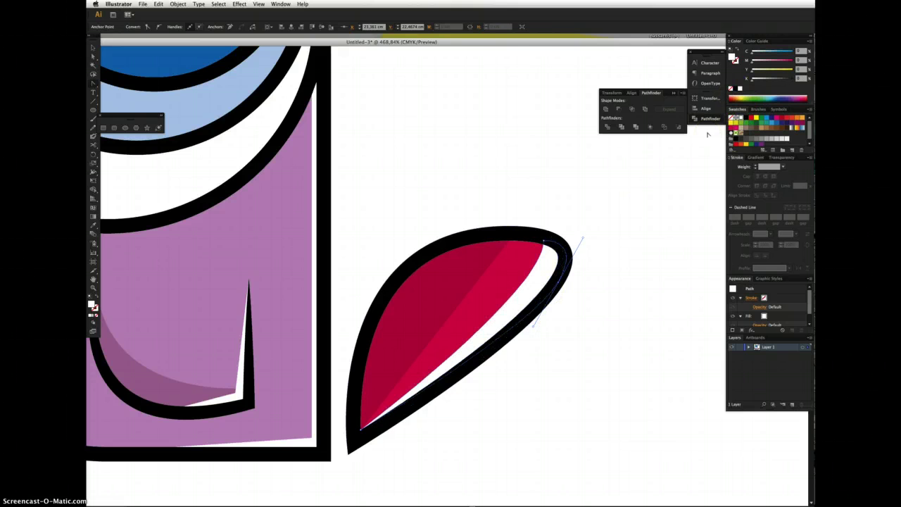
pyautogui.keyDown('super'); pyautogui.click(578, 208); pyautogui.keyUp('super')
# Draw a closed Pen tool shape over the upper half of the lower purple leaf beside the head.
pyautogui.moveTo(548, 313); pyautogui.dragTo(600, 494)
pyautogui.moveTo(551, 216); pyautogui.dragTo(498, 379)
pyautogui.scroll(5, 497, 379)
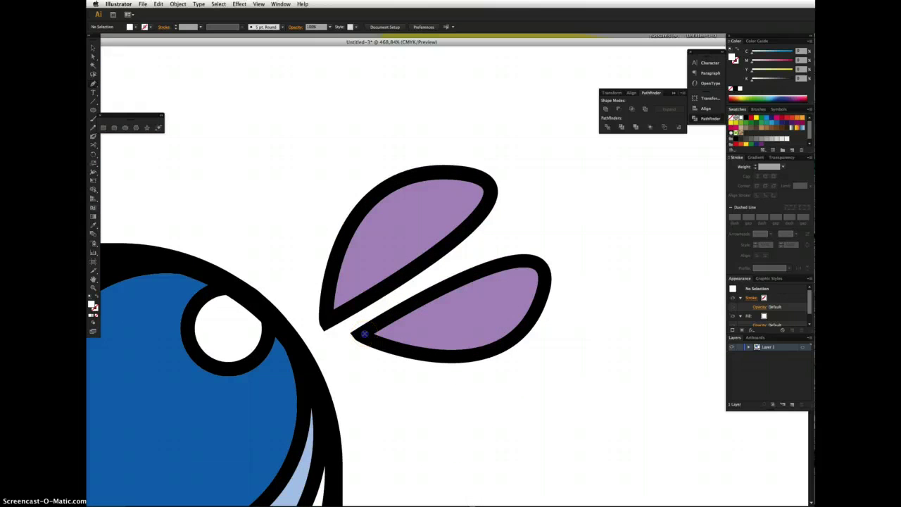
pyautogui.click(364, 334)
pyautogui.moveTo(543, 283); pyautogui.dragTo(536, 350)
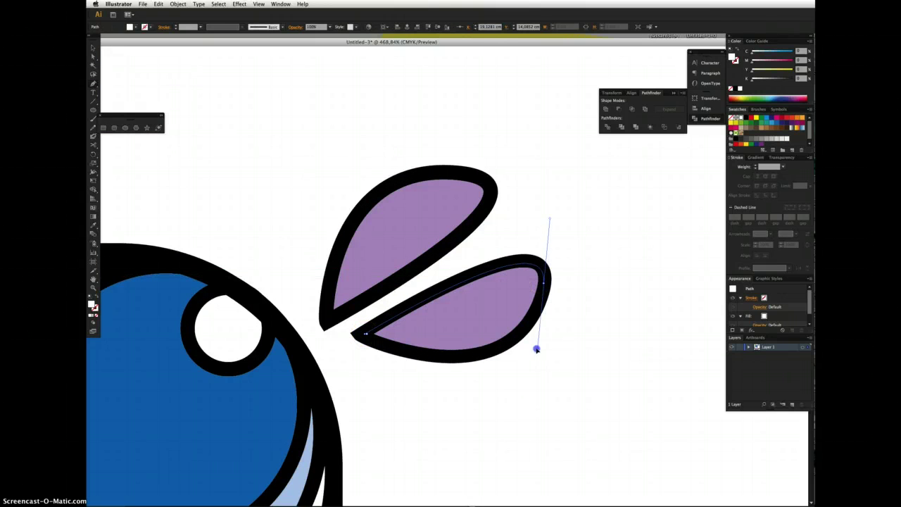
pyautogui.click(543, 284)
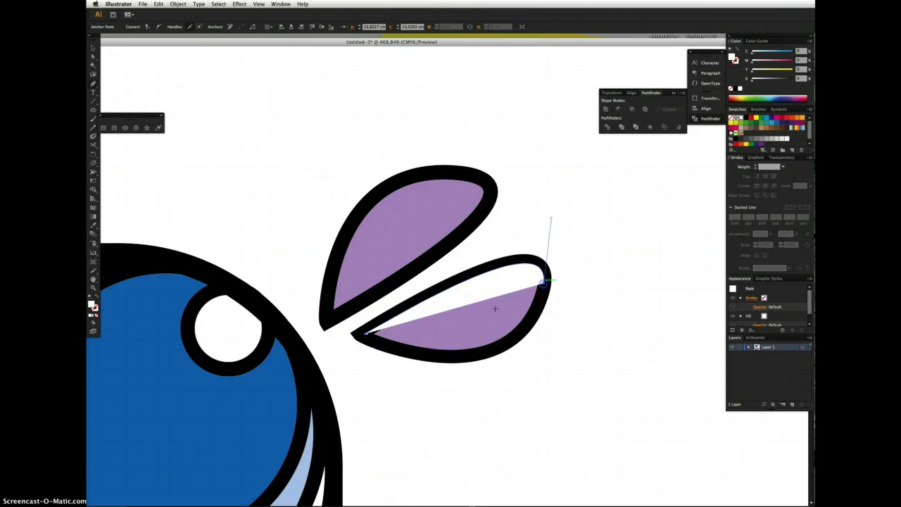
pyautogui.moveTo(364, 333); pyautogui.dragTo(366, 336)
pyautogui.click(366, 334)
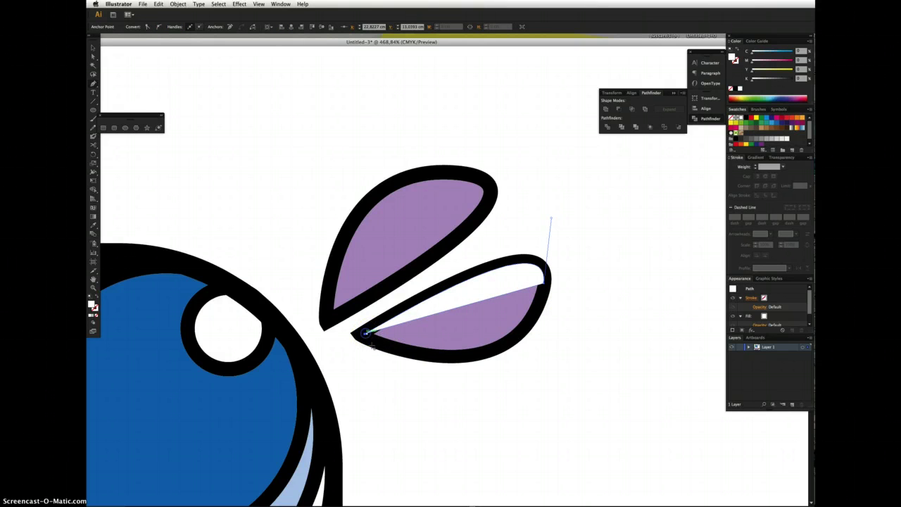
pyautogui.moveTo(367, 341); pyautogui.dragTo(366, 336)
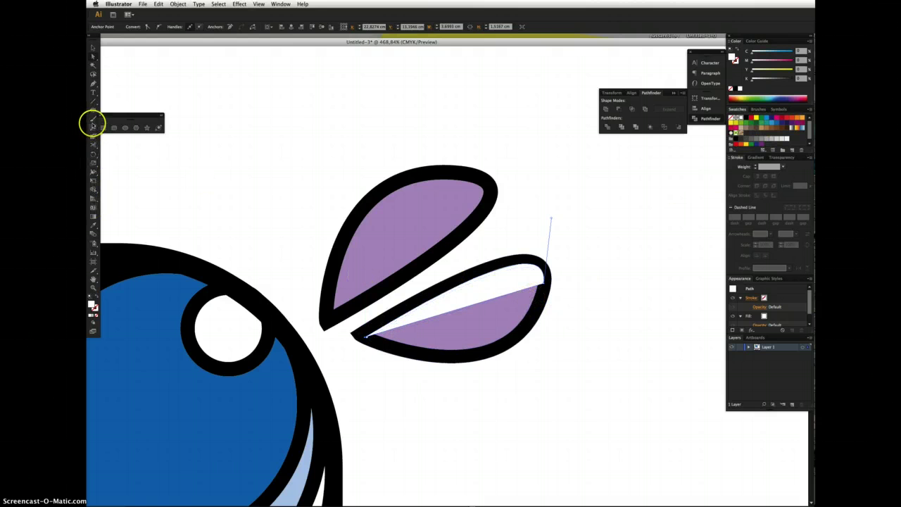
# Fill the new shape with the purple sampled from the leaf and darken it to 13% black.
pyautogui.click(91, 226)
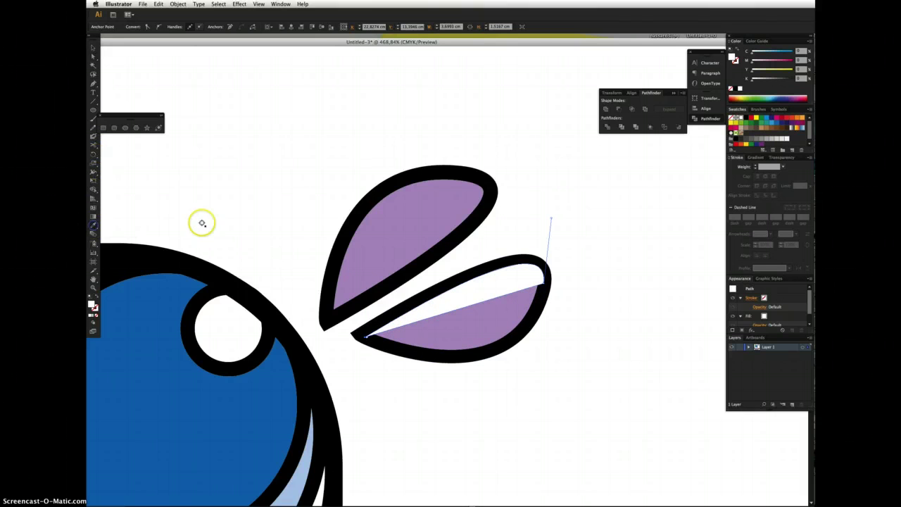
pyautogui.click(500, 314)
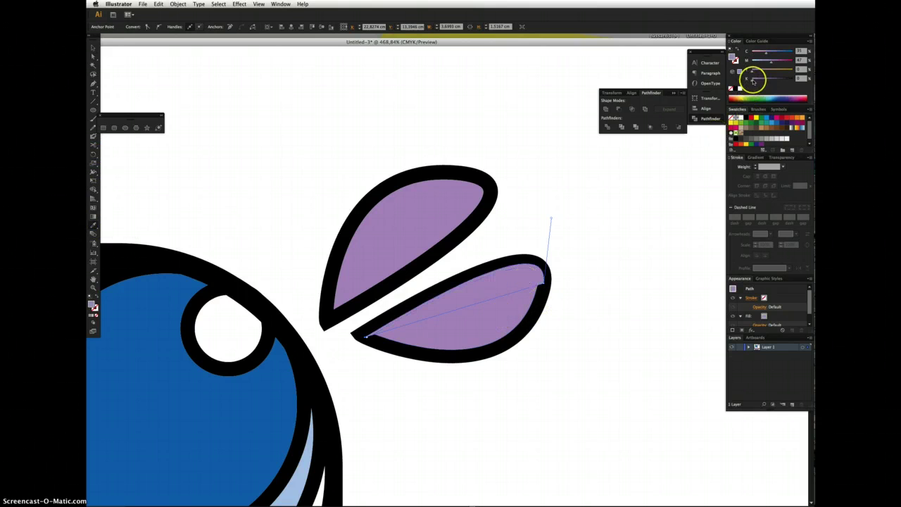
pyautogui.click(757, 81)
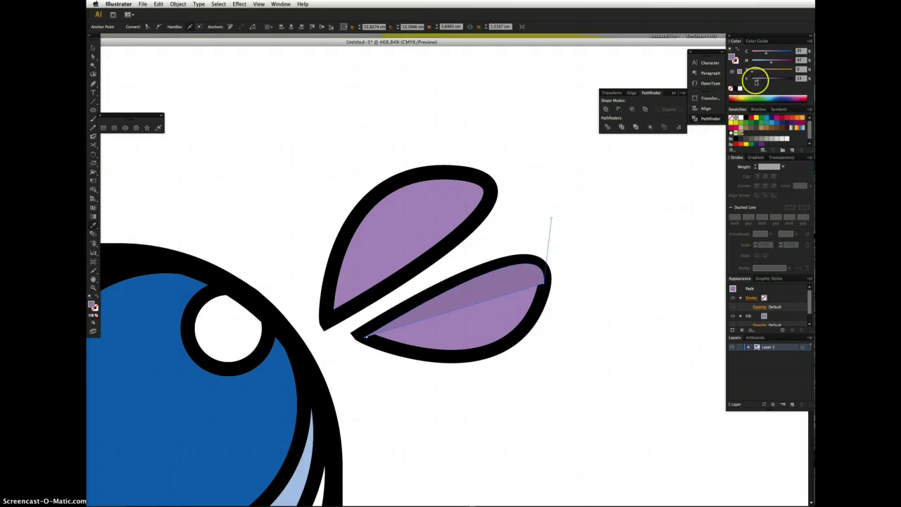
# Darken the lower purple leaf's shading to 22% black and bring the leaf's black outline in front of it.
pyautogui.click(762, 82)
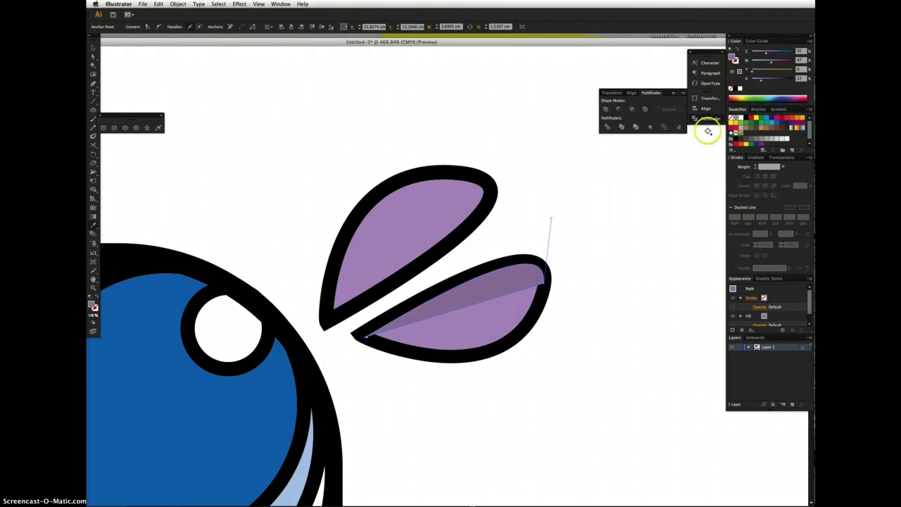
pyautogui.press('super+[')
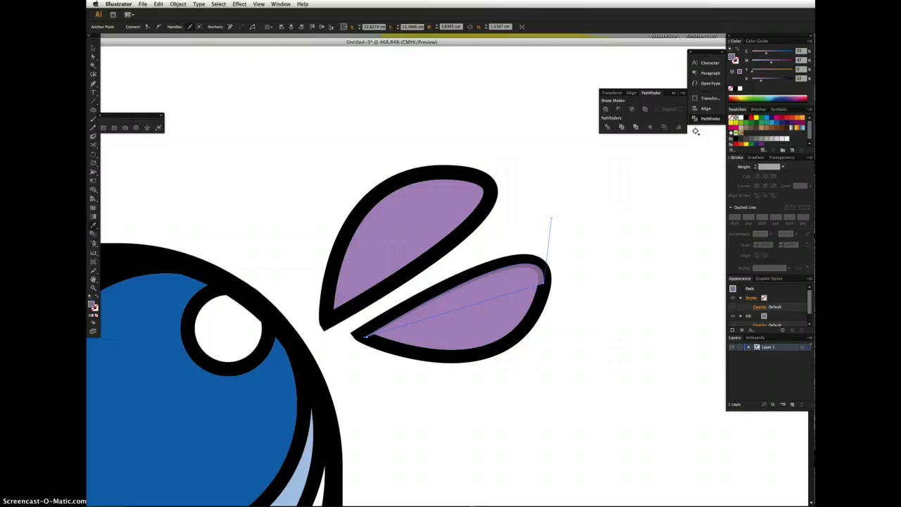
pyautogui.press('super+]')
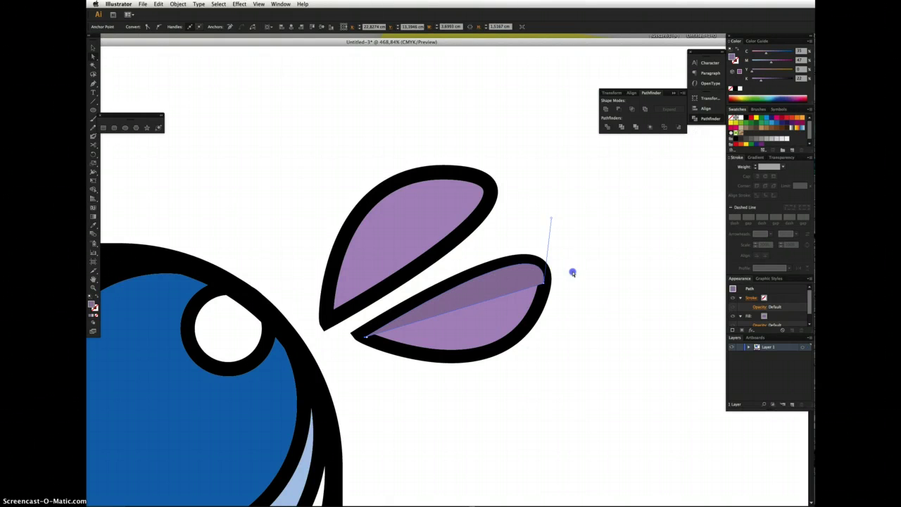
pyautogui.click(569, 273)
pyautogui.click(536, 302)
pyautogui.rightClick(539, 302)
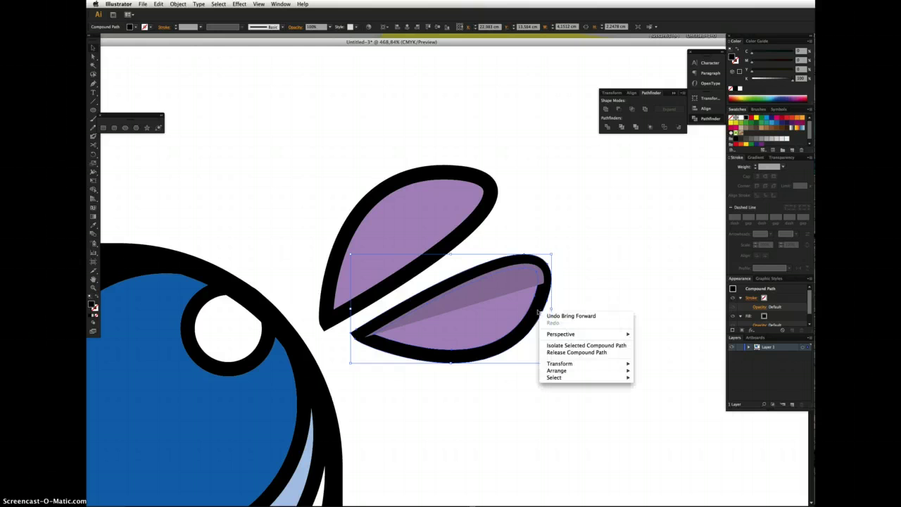
pyautogui.click(585, 264)
pyautogui.rightClick(543, 295)
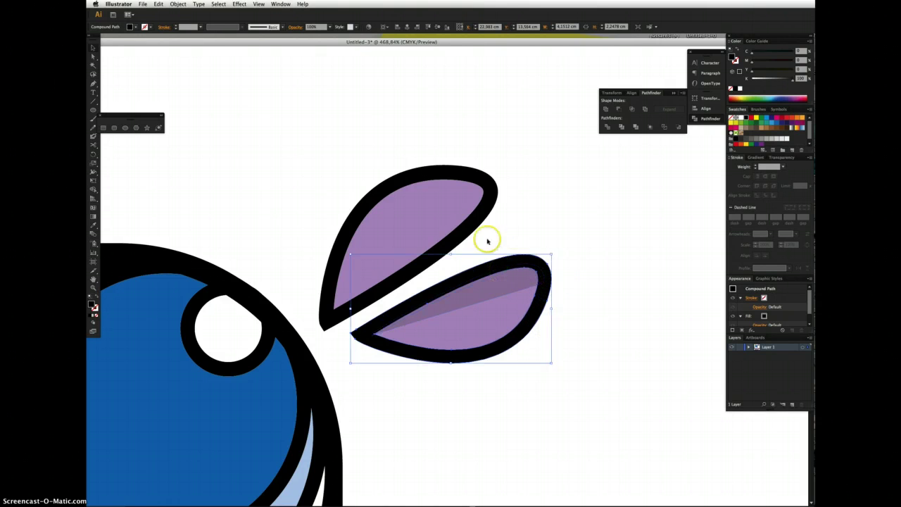
# Bring the upper purple leaf's black outline to the front and deselect it.
pyautogui.click(525, 220)
pyautogui.click(485, 214)
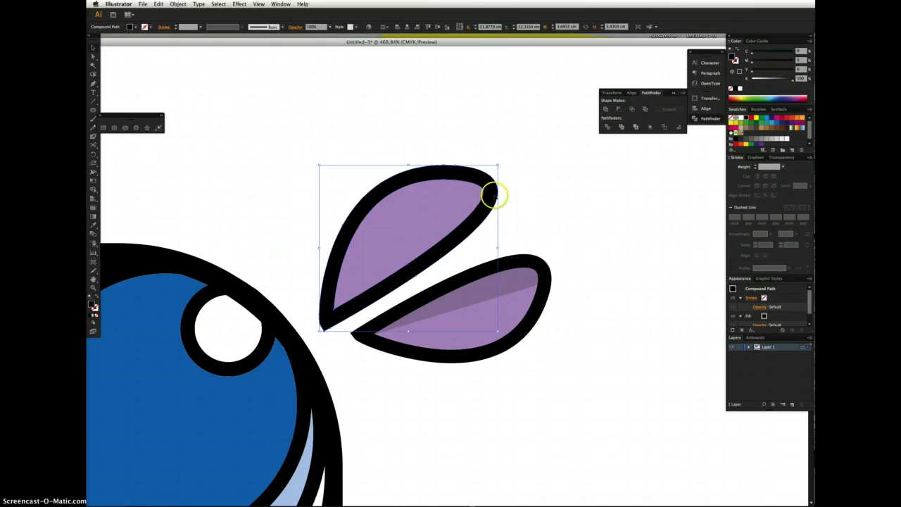
pyautogui.click(567, 262)
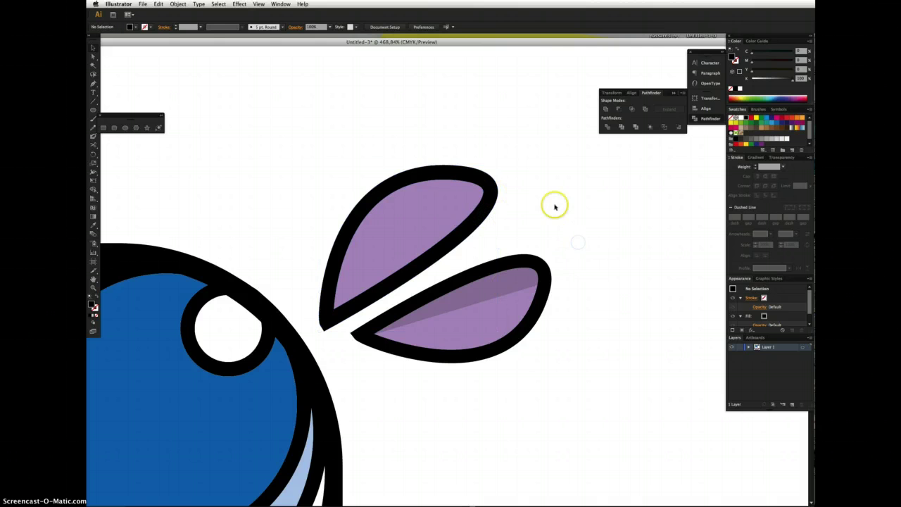
# Draw a closed Pen tool shape over the upper half of the upper purple leaf, from its bottom tip to the rounded end.
pyautogui.click(330, 316)
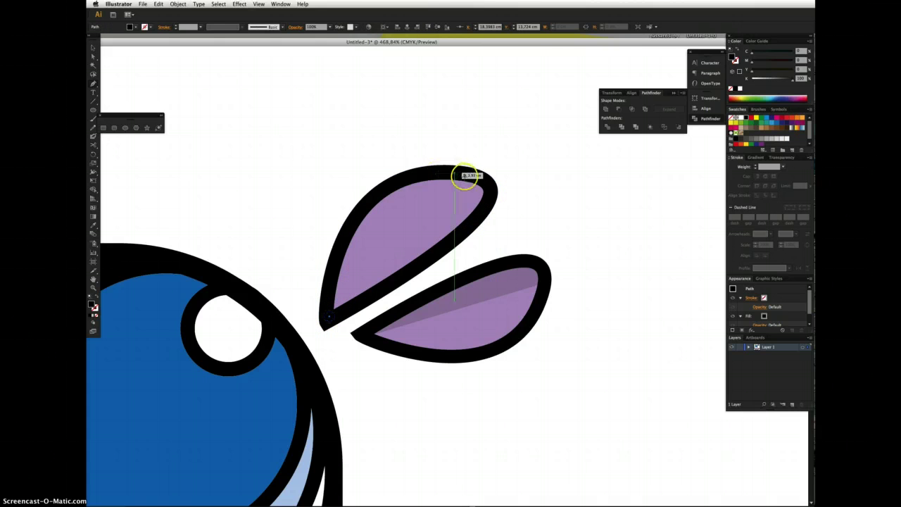
pyautogui.moveTo(472, 174)
pyautogui.mouseDown()
pyautogui.moveTo(624, 204)
pyautogui.moveTo(475, 177)
pyautogui.mouseUp()
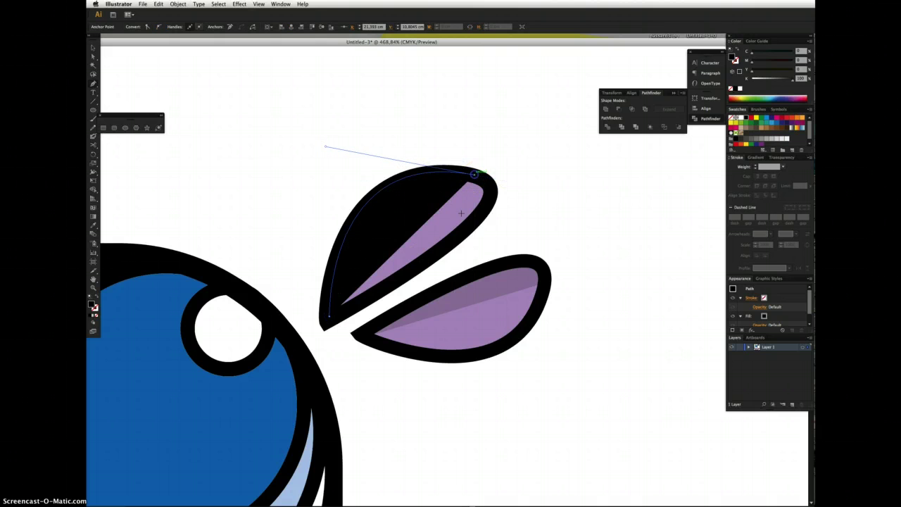
pyautogui.click(330, 317)
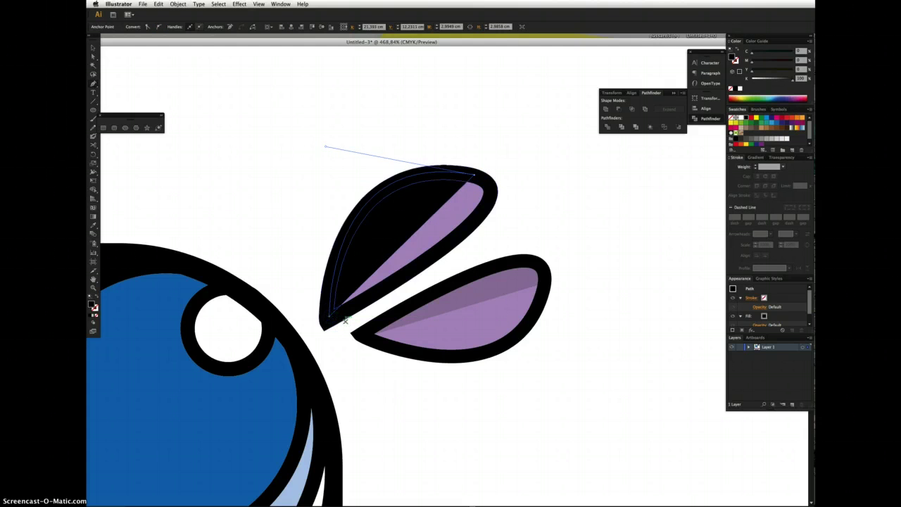
pyautogui.moveTo(345, 320); pyautogui.dragTo(361, 303)
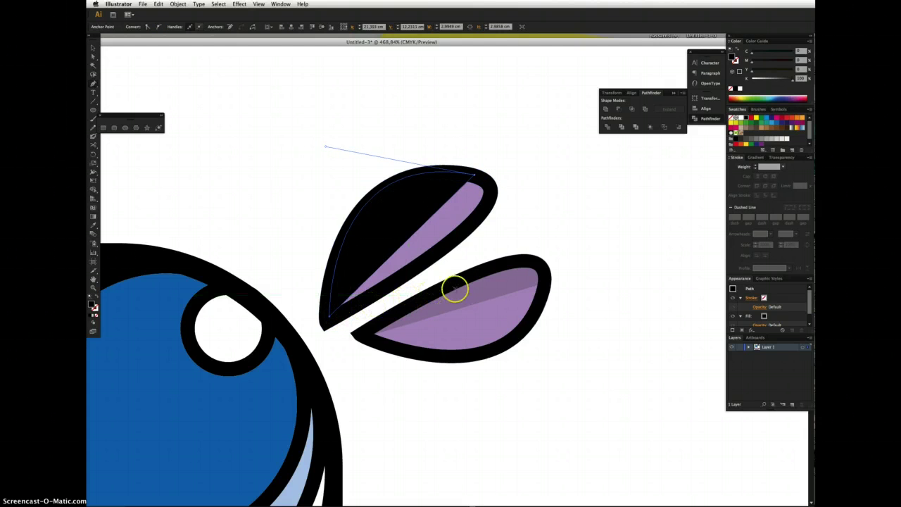
# Fill the new shape with the darker purple sampled from the lower leaf's shading, place it behind the outline and deselect it.
pyautogui.click(477, 290)
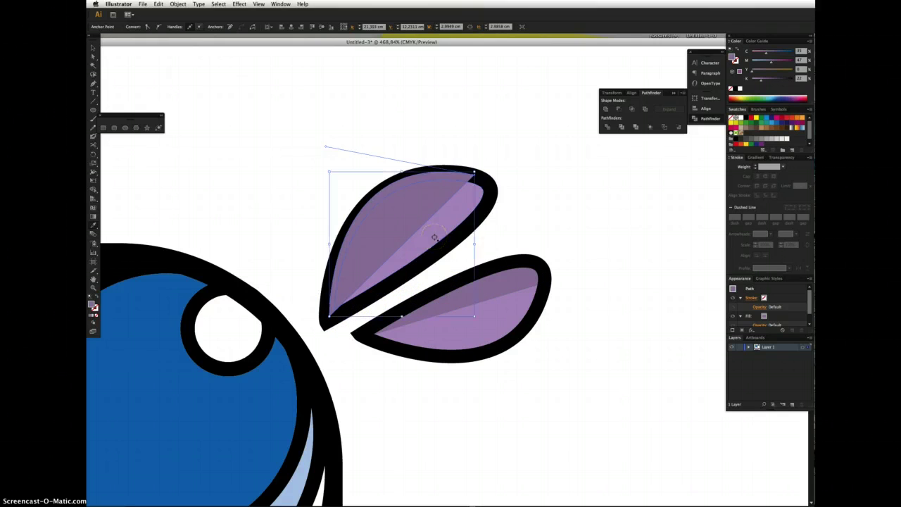
pyautogui.press('super+bracketleft')
pyautogui.click(626, 243)
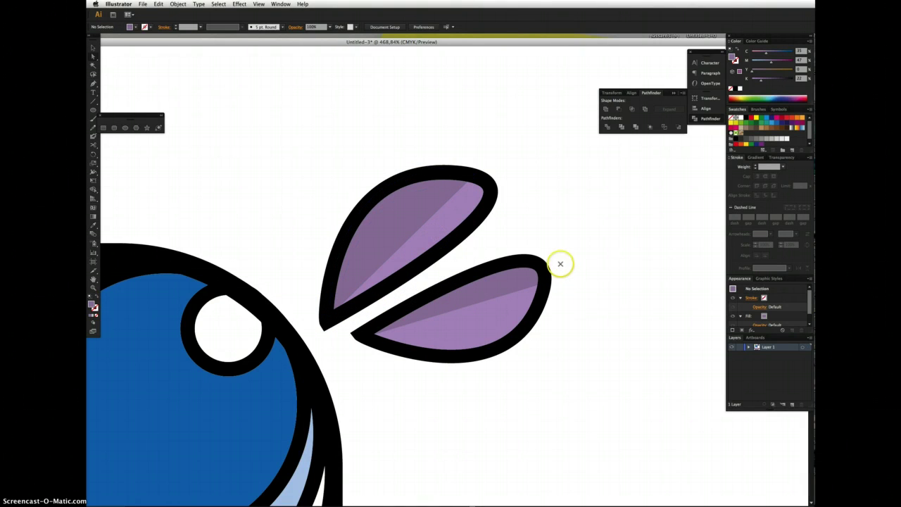
# Curve the straight inner edge of the upper leaf's shading inward toward the leaf's outer side and deselect it.
pyautogui.click(398, 227)
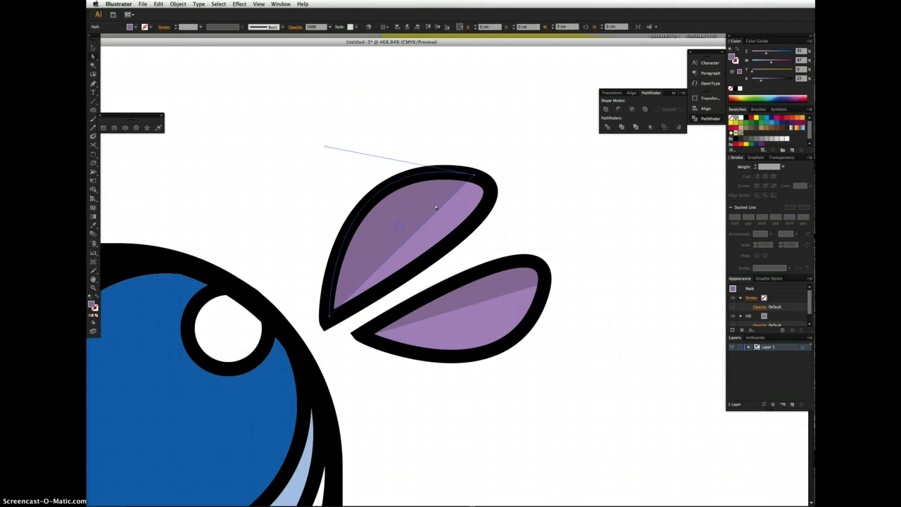
pyautogui.click(475, 176)
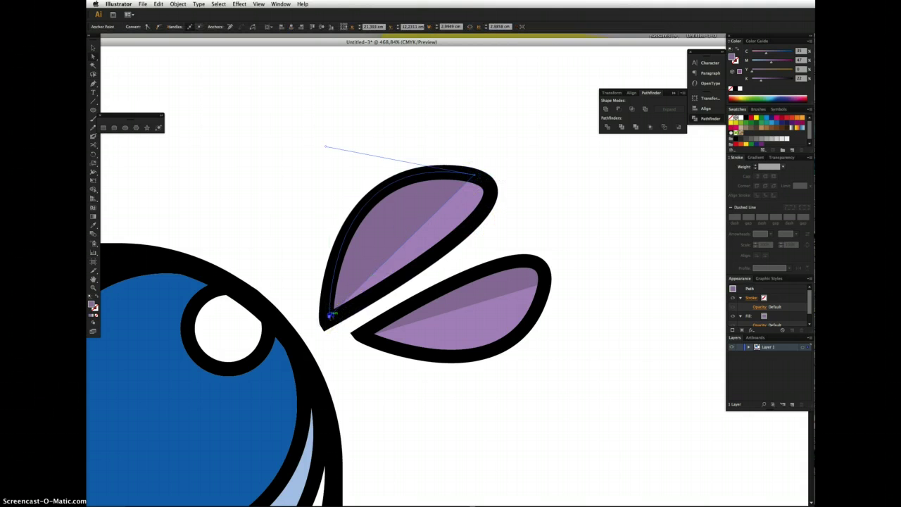
pyautogui.moveTo(333, 328)
pyautogui.mouseDown()
pyautogui.moveTo(323, 313)
pyautogui.moveTo(333, 322)
pyautogui.mouseUp()
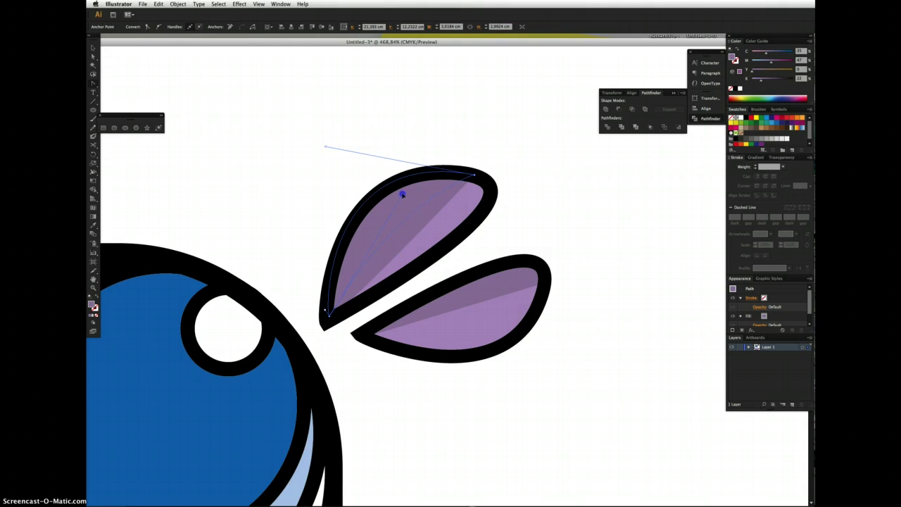
pyautogui.click(401, 191)
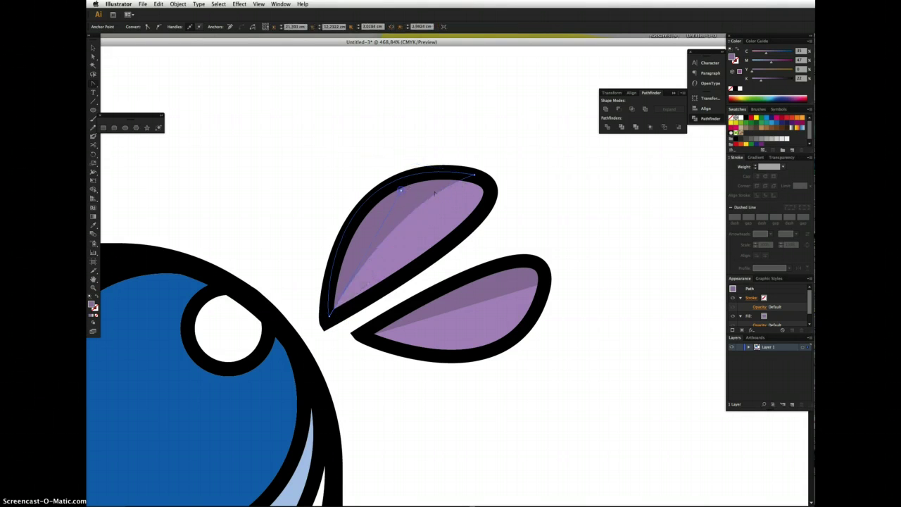
pyautogui.click(519, 185)
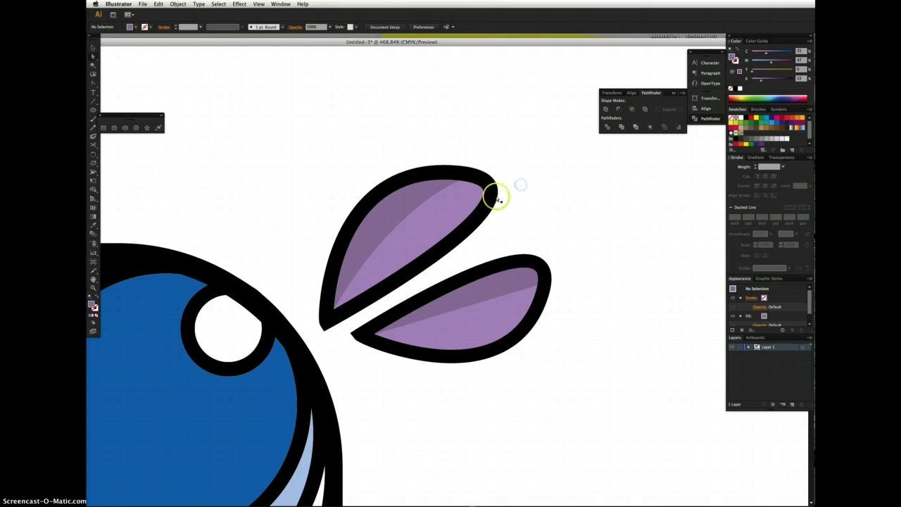
# Start a highlight with a curved Pen tool segment across the upper purple leaf, from its bottom tip to the rounded end.
pyautogui.press('p')
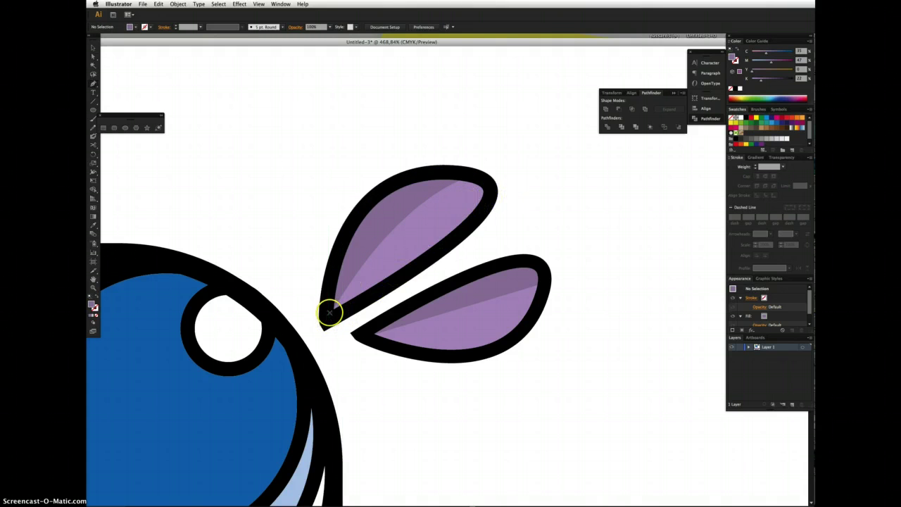
pyautogui.click(329, 313)
pyautogui.moveTo(470, 205); pyautogui.dragTo(480, 182)
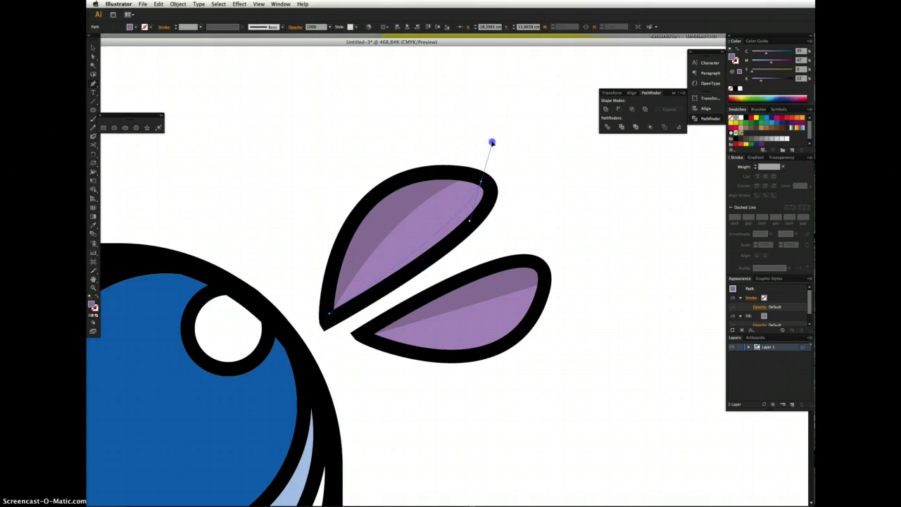
pyautogui.moveTo(501, 146); pyautogui.dragTo(501, 146)
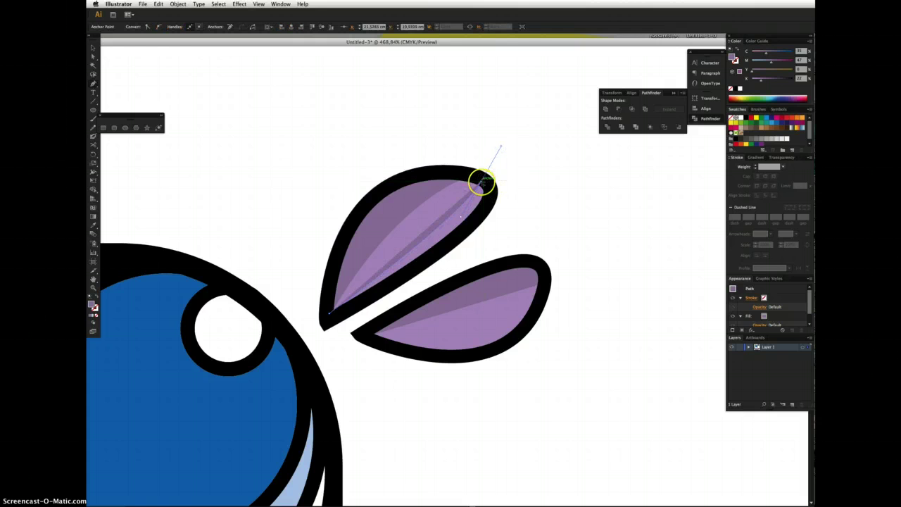
pyautogui.click(481, 182)
pyautogui.click(481, 221)
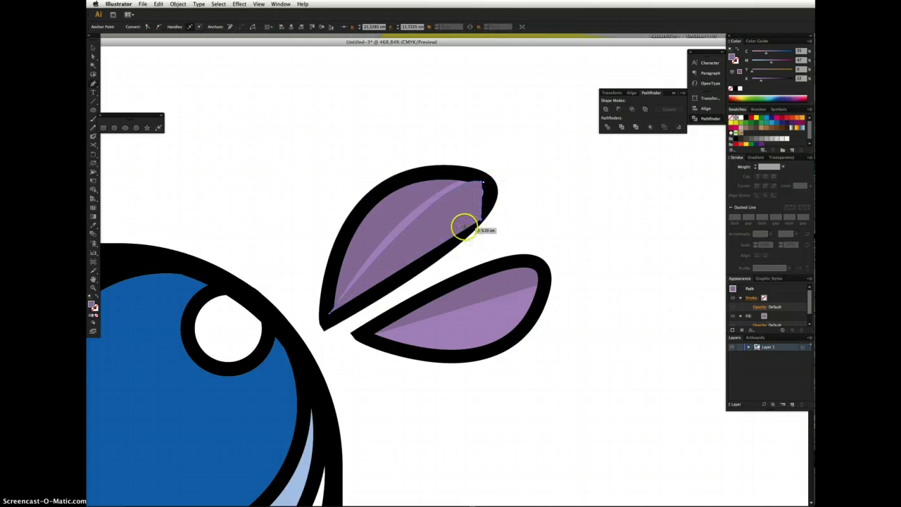
pyautogui.press('super+z')
pyautogui.press('super+z')
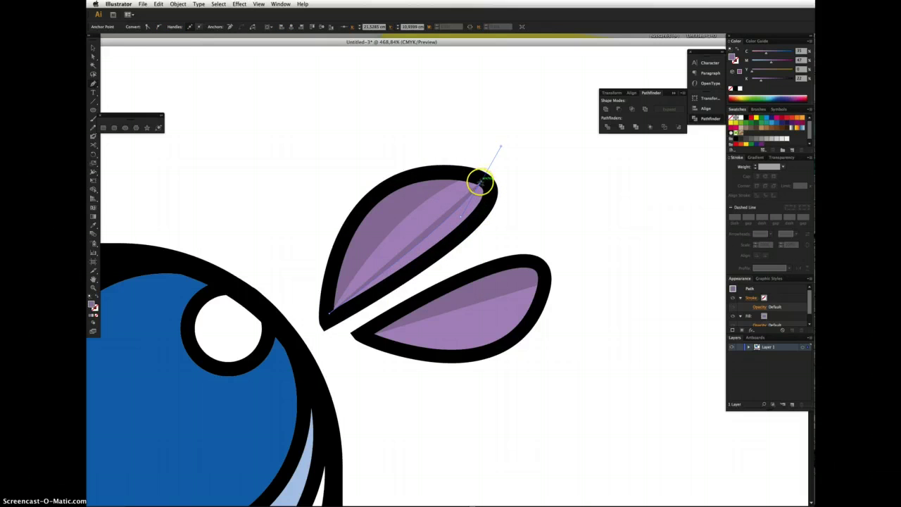
# Close the highlight along the upper leaf's lower edge, fill it with white and place it behind the black outline.
pyautogui.moveTo(481, 181); pyautogui.dragTo(331, 312)
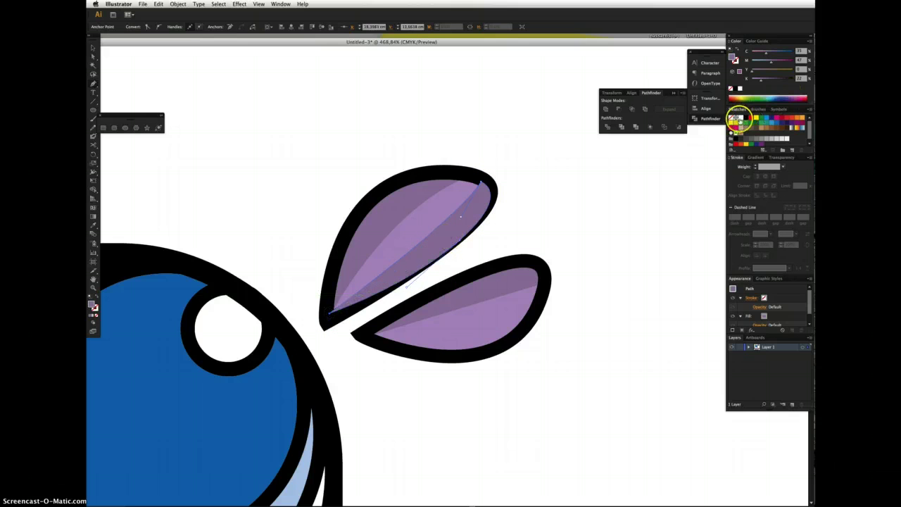
pyautogui.click(732, 134)
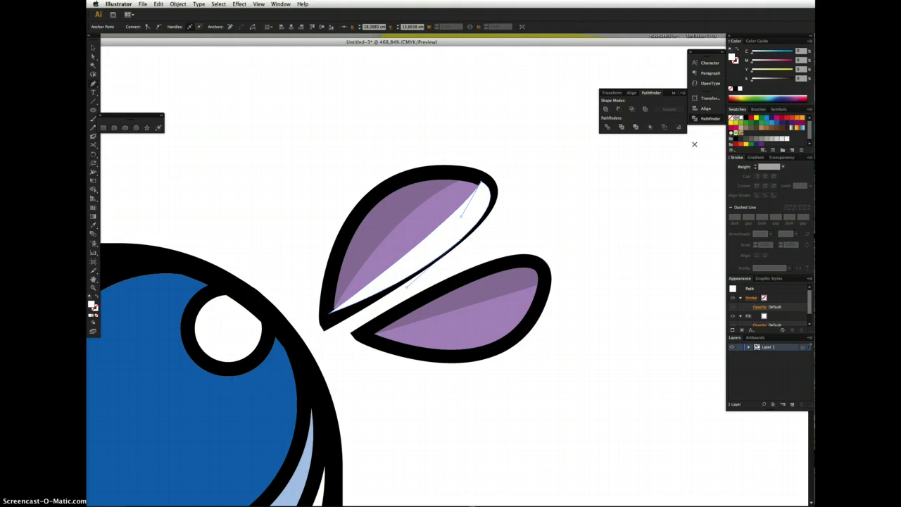
pyautogui.press('super+[')
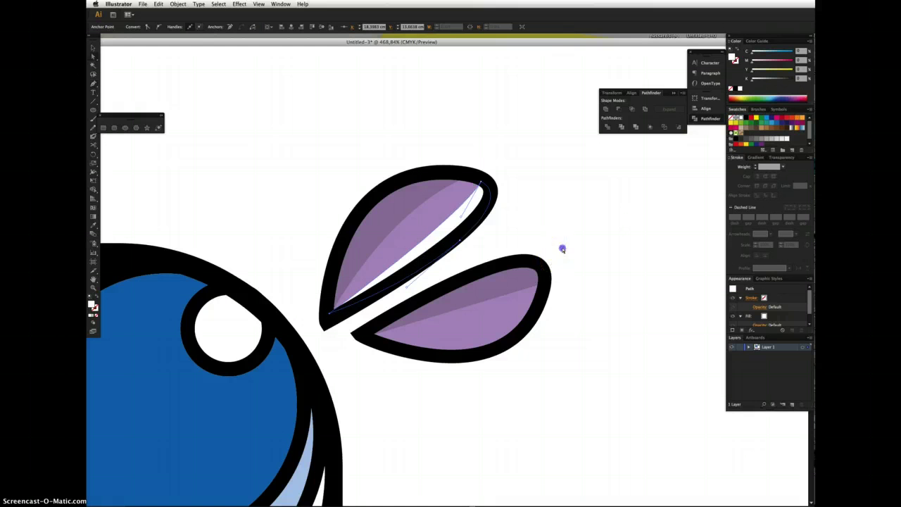
pyautogui.click(549, 338)
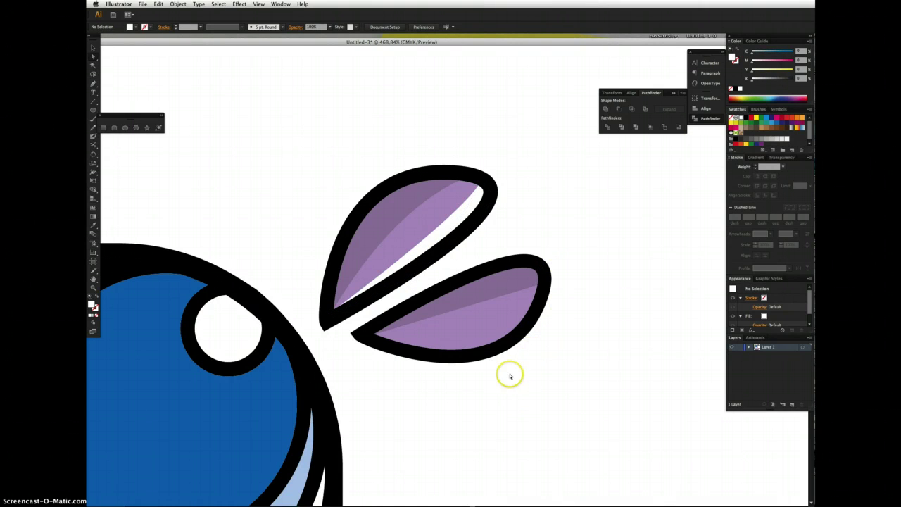
# Draw a closed white curved highlight with the Pen tool along the lower purple leaf's bottom edge, from its tip to the rounded end.
pyautogui.click(371, 339)
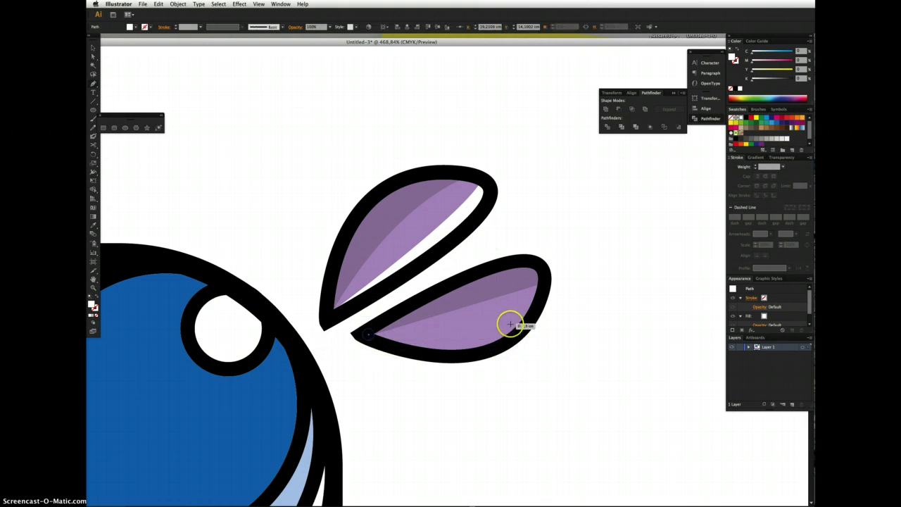
pyautogui.moveTo(537, 302); pyautogui.dragTo(590, 259)
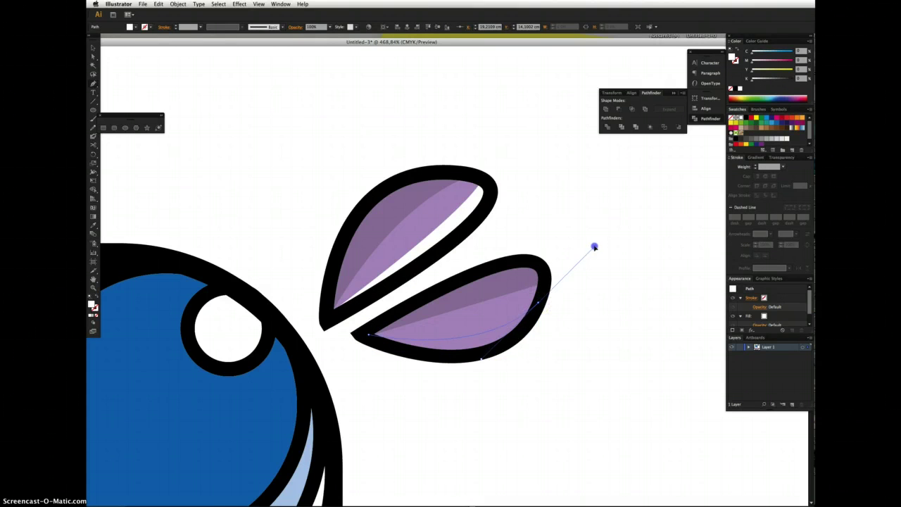
pyautogui.click(538, 303)
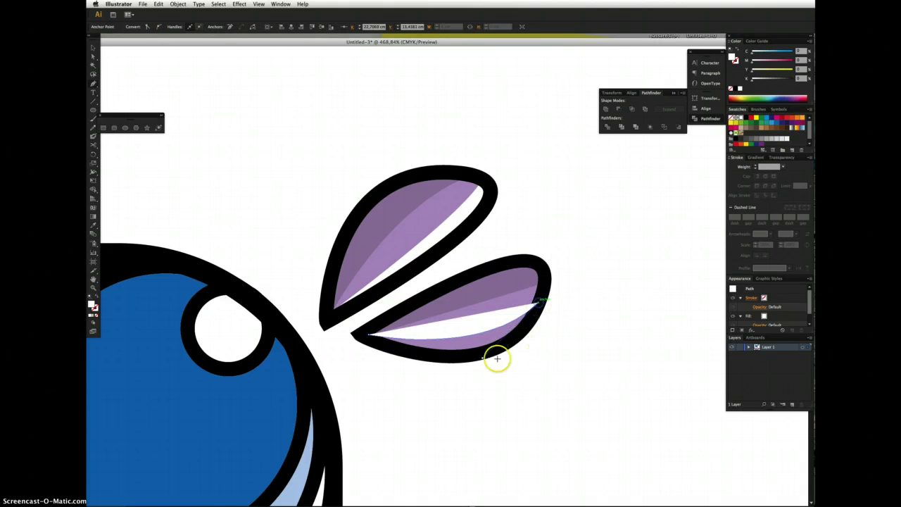
pyautogui.moveTo(497, 358); pyautogui.dragTo(473, 359)
pyautogui.click(438, 357)
pyautogui.click(475, 357)
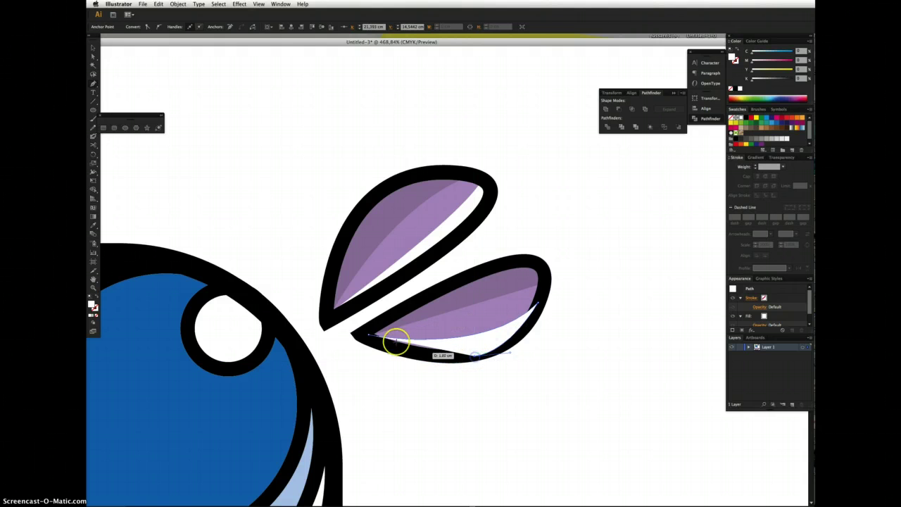
pyautogui.click(369, 333)
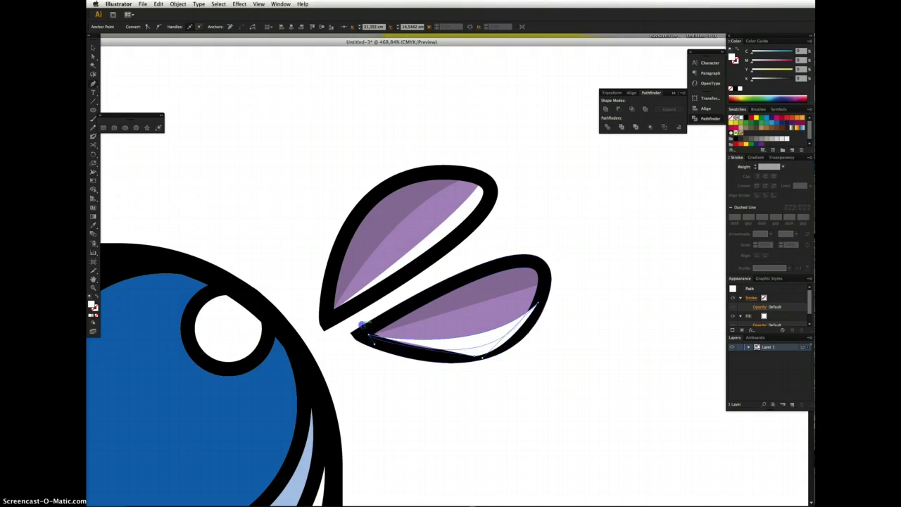
pyautogui.click(416, 299)
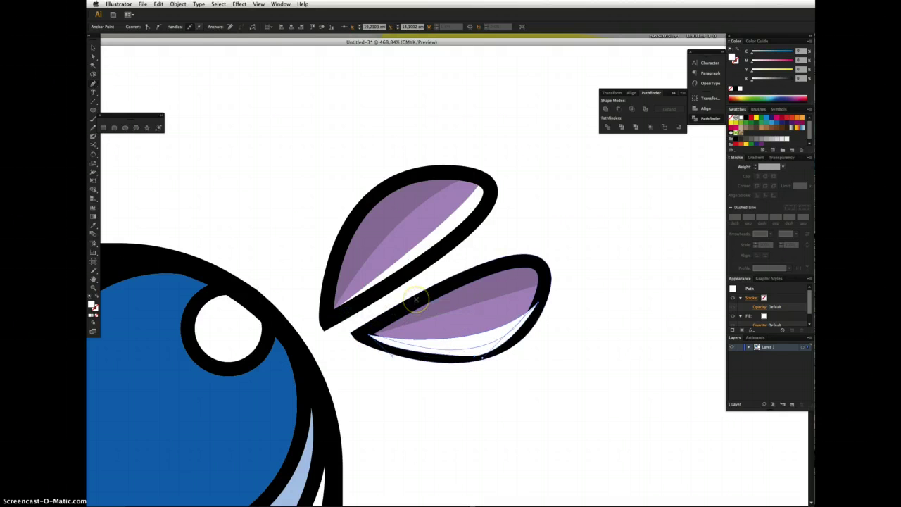
# Place the lower leaf's white highlight behind the black outline and deselect it.
pyautogui.click(621, 265)
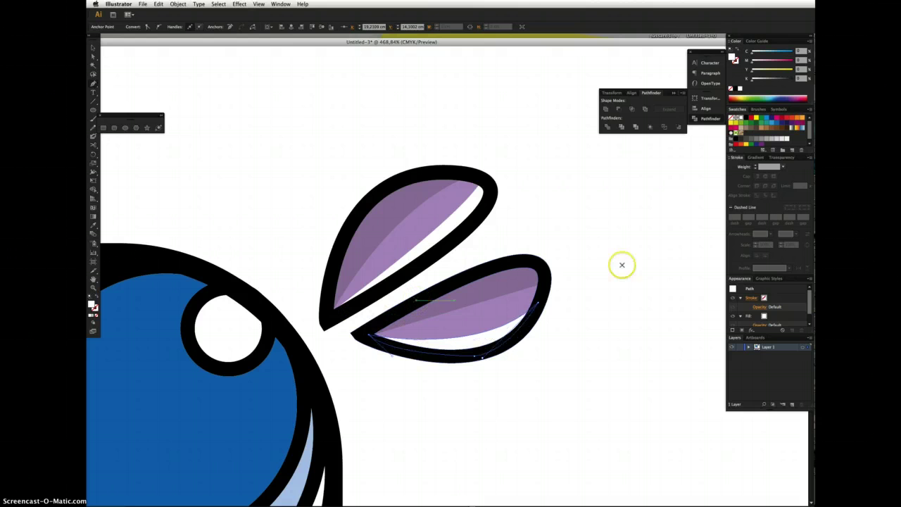
pyautogui.press('super+minus')
pyautogui.press('super+minus')
pyautogui.press('super+minus')
pyautogui.press('super+minus')
pyautogui.press('super+minus')
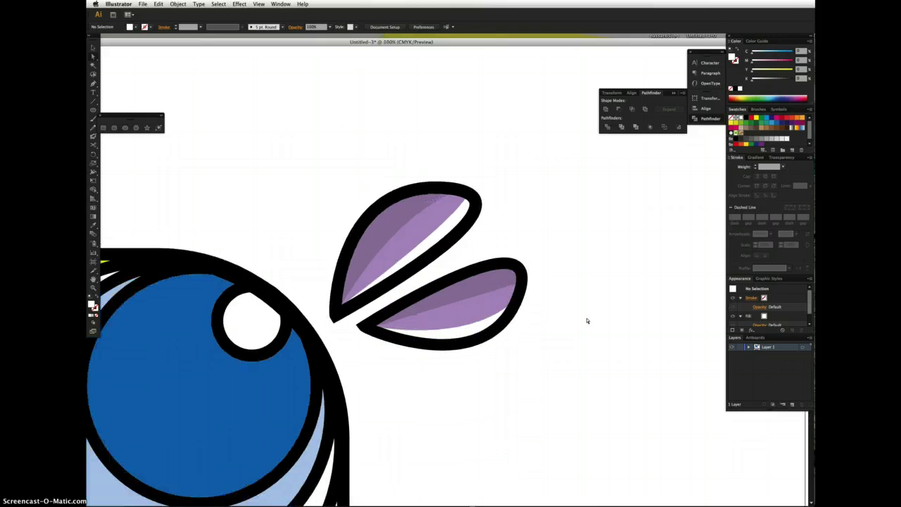
# Duplicate the yellow corner shape in place and darken the copy's fill to about 13% black.
pyautogui.moveTo(393, 350); pyautogui.dragTo(533, 319)
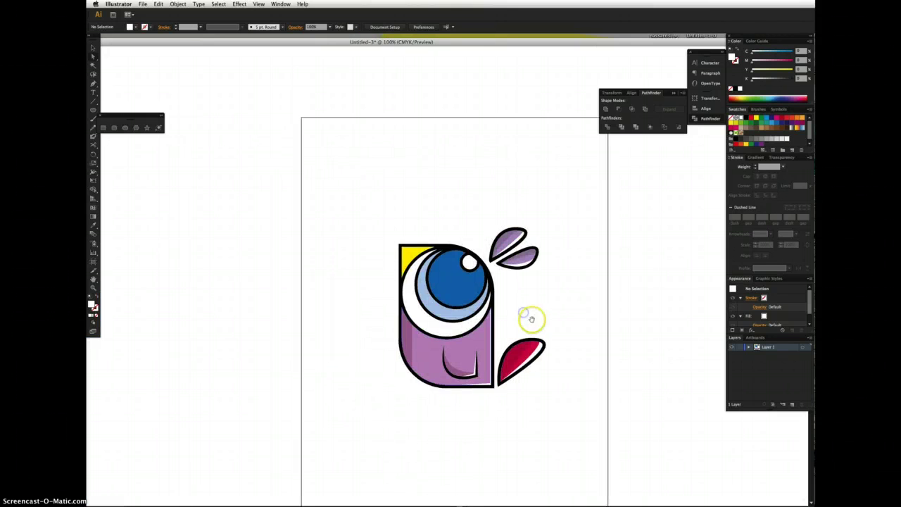
pyautogui.press('z')
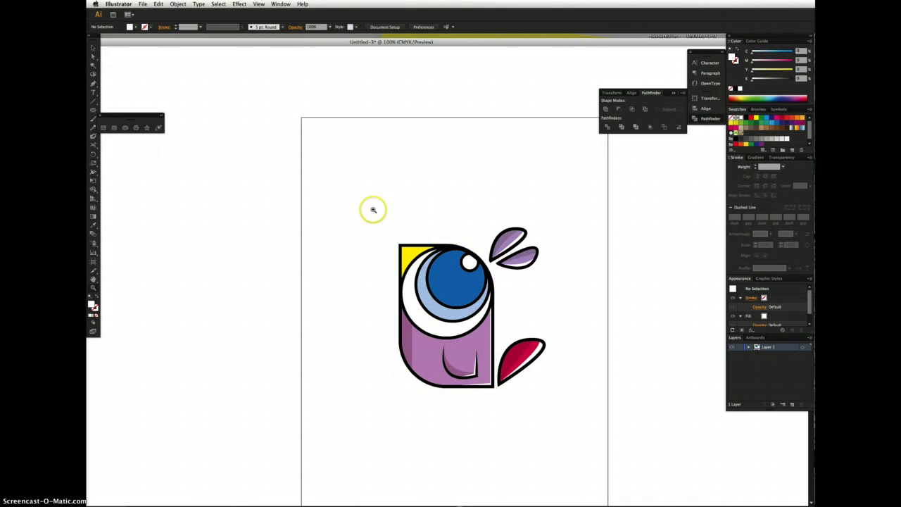
pyautogui.moveTo(374, 207); pyautogui.dragTo(591, 403)
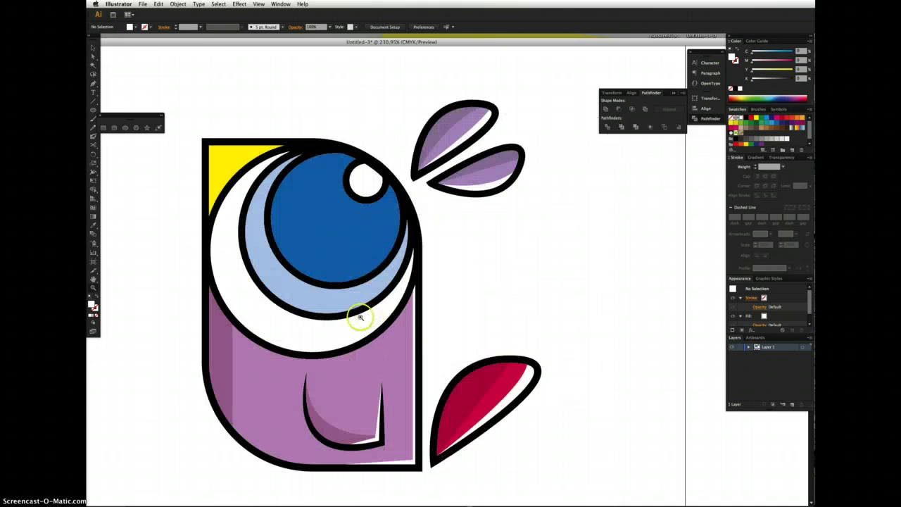
pyautogui.moveTo(352, 316); pyautogui.dragTo(480, 410)
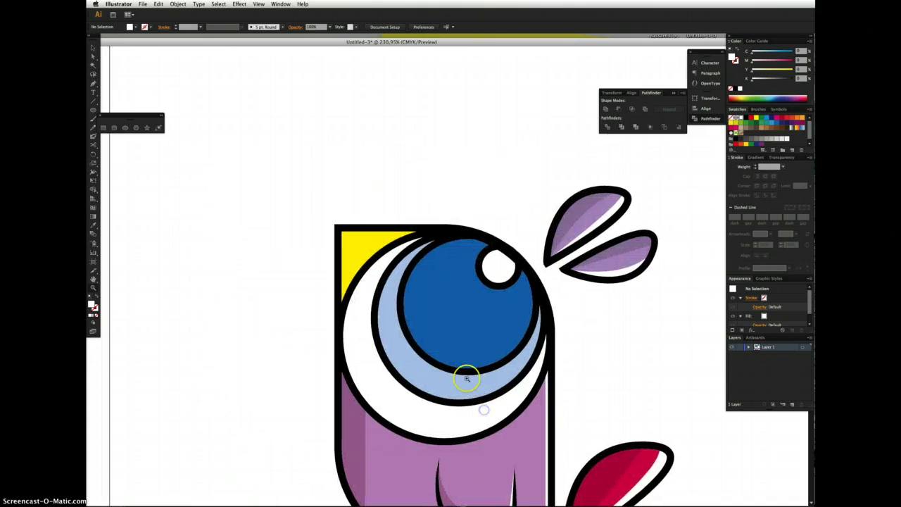
pyautogui.moveTo(314, 203); pyautogui.dragTo(458, 343)
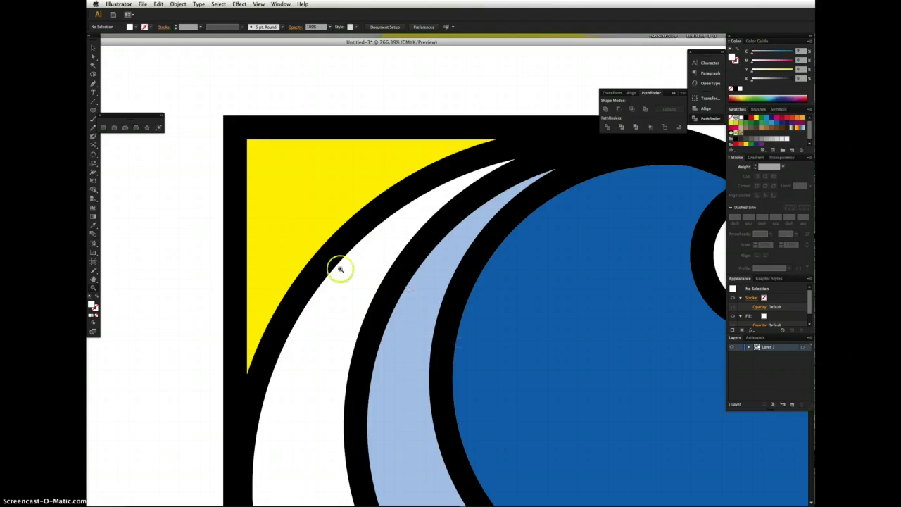
pyautogui.click(327, 223)
pyautogui.click(318, 237)
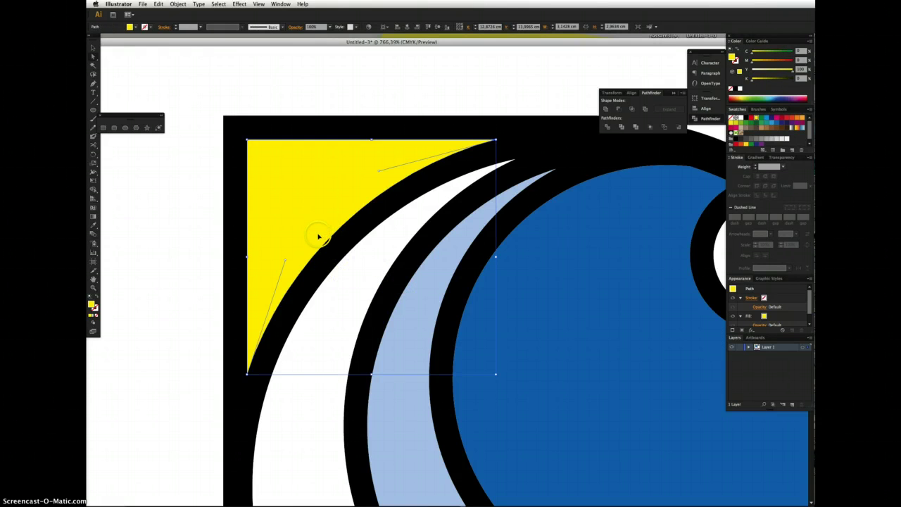
pyautogui.moveTo(314, 240); pyautogui.dragTo(316, 241)
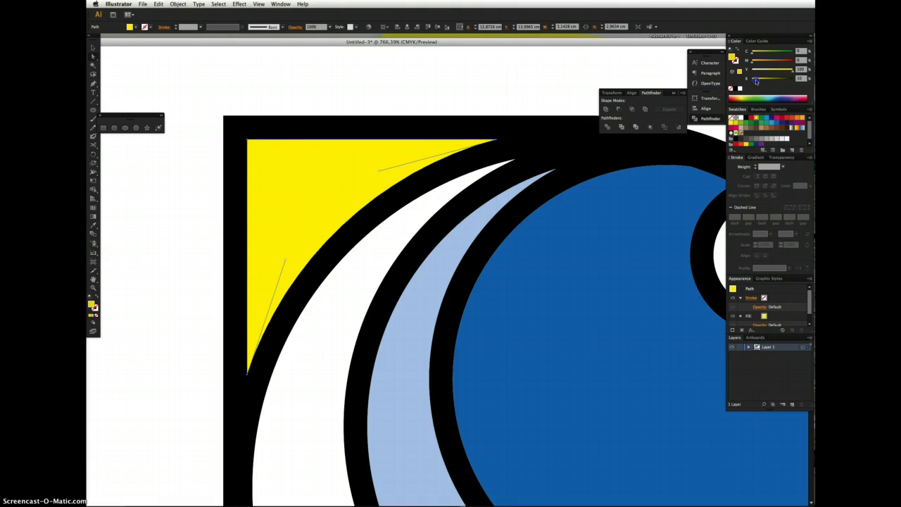
pyautogui.moveTo(757, 83); pyautogui.dragTo(759, 82)
pyautogui.click(319, 185)
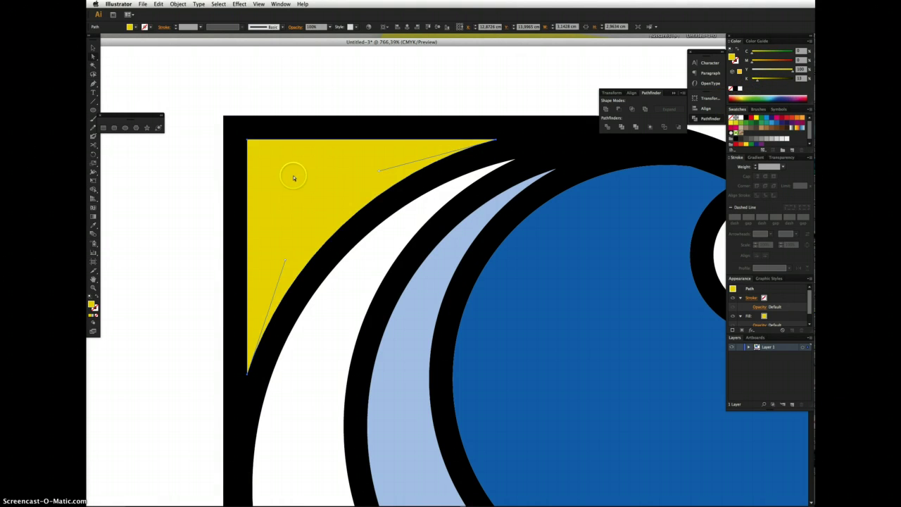
# Reshape the darker yellow copy into a thin curved shadow hugging the eye outline by moving and curving its corner anchor, and deselect it.
pyautogui.moveTo(247, 140); pyautogui.dragTo(425, 140)
pyautogui.click(438, 169)
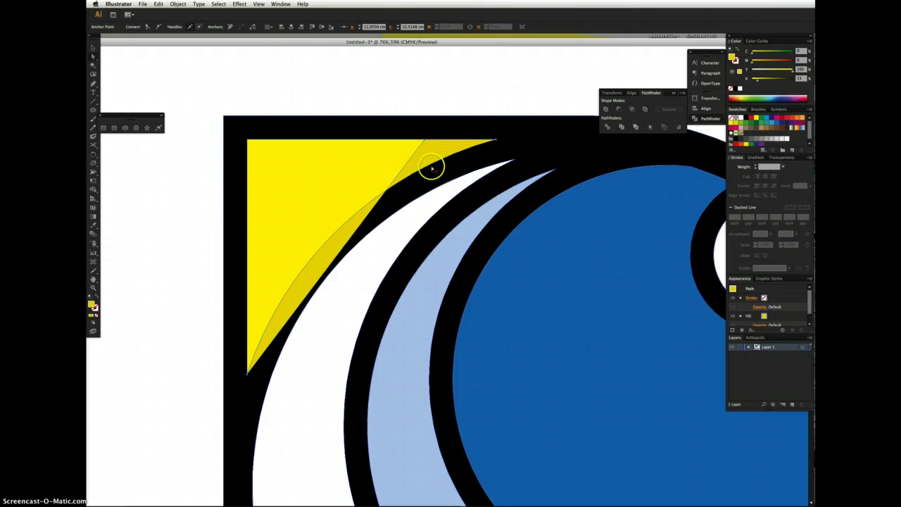
pyautogui.moveTo(425, 139); pyautogui.dragTo(264, 195)
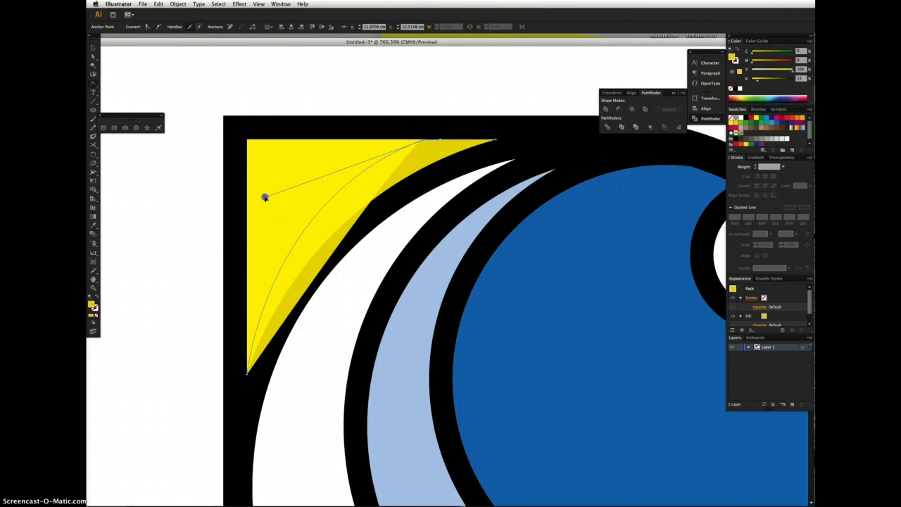
pyautogui.click(387, 96)
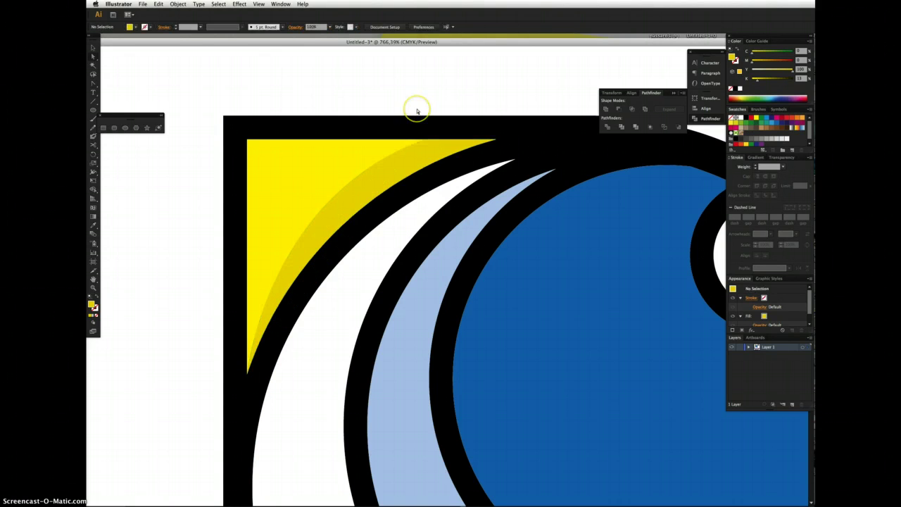
# Draw a closed thin shadow shape with the Pen tool around the outer lower corner of the wing outline, ending at its pointed tip.
pyautogui.press('super+0')
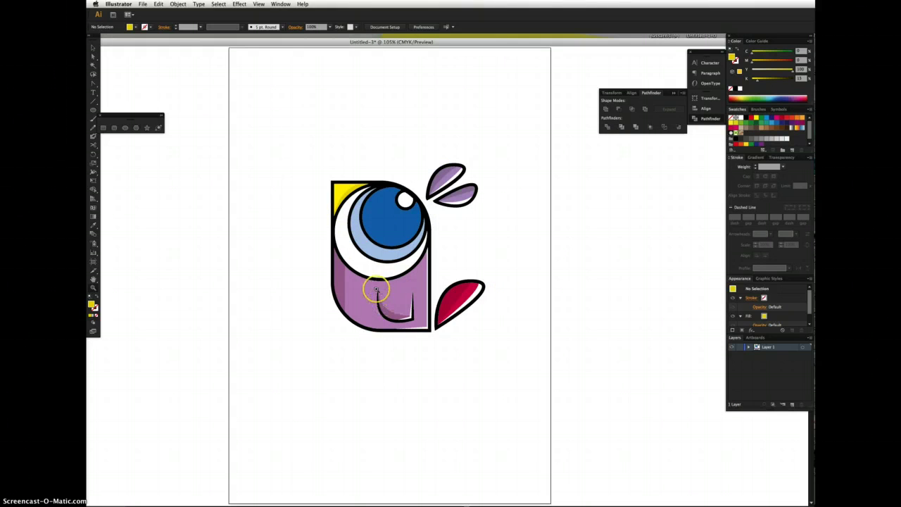
pyautogui.moveTo(402, 314); pyautogui.dragTo(463, 338)
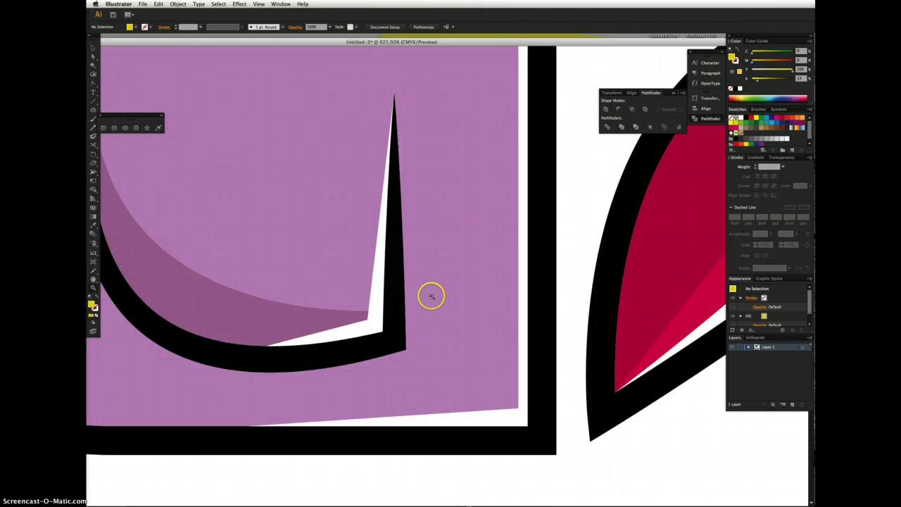
pyautogui.moveTo(400, 94); pyautogui.dragTo(395, 95)
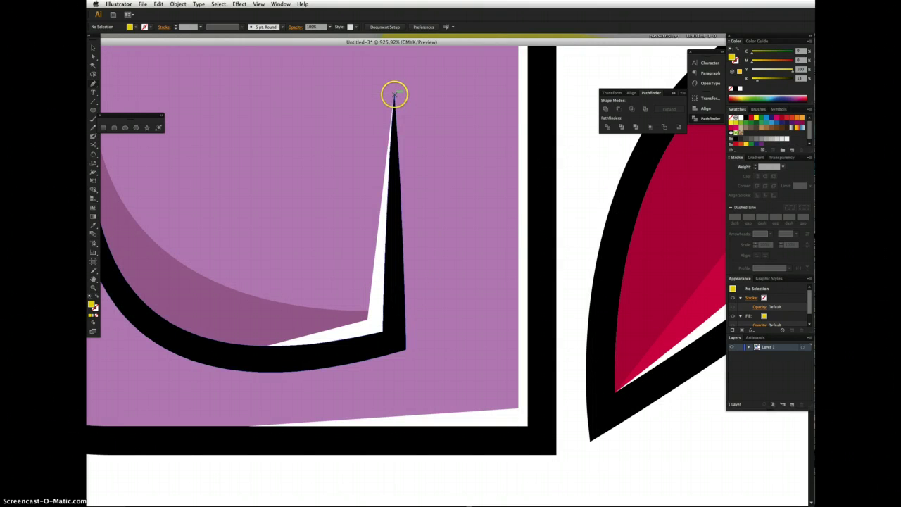
pyautogui.click(405, 350)
pyautogui.click(279, 370)
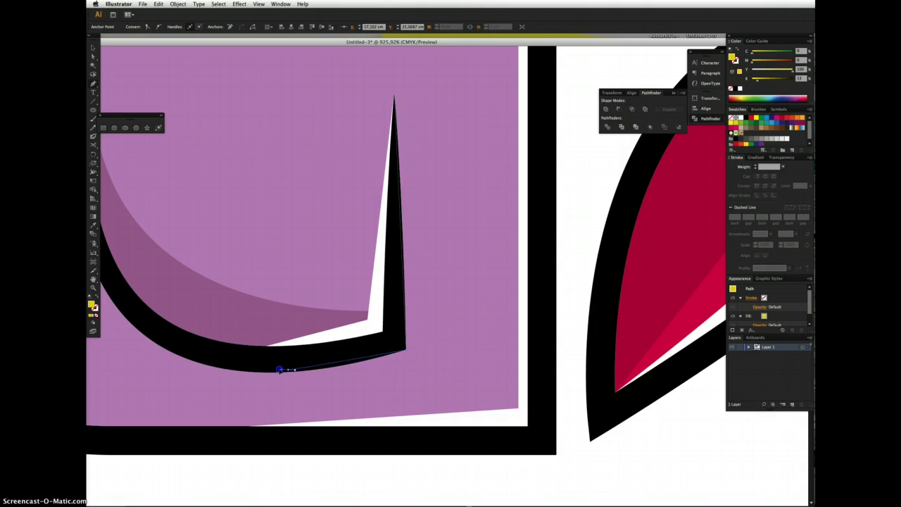
pyautogui.moveTo(279, 369); pyautogui.dragTo(416, 355)
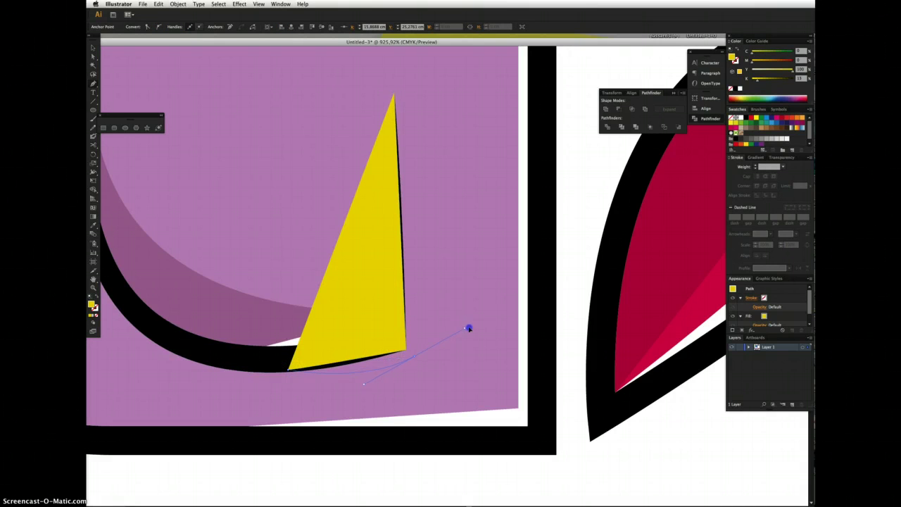
pyautogui.moveTo(479, 331)
pyautogui.mouseDown()
pyautogui.moveTo(392, 145)
pyautogui.moveTo(396, 94)
pyautogui.mouseUp()
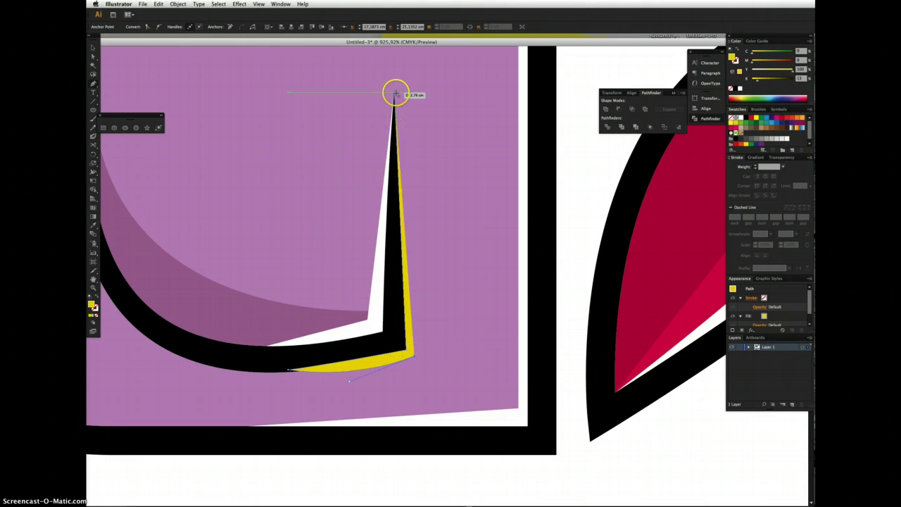
pyautogui.click(394, 92)
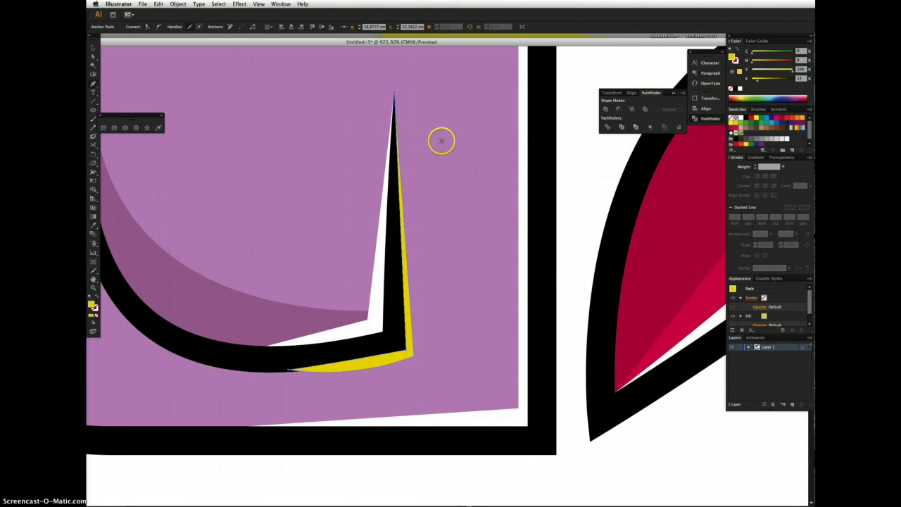
# Fill the wing shadow with the body purple darkened to about 19% black, place it behind the black outline and deselect it.
pyautogui.press('i')
pyautogui.click(465, 140)
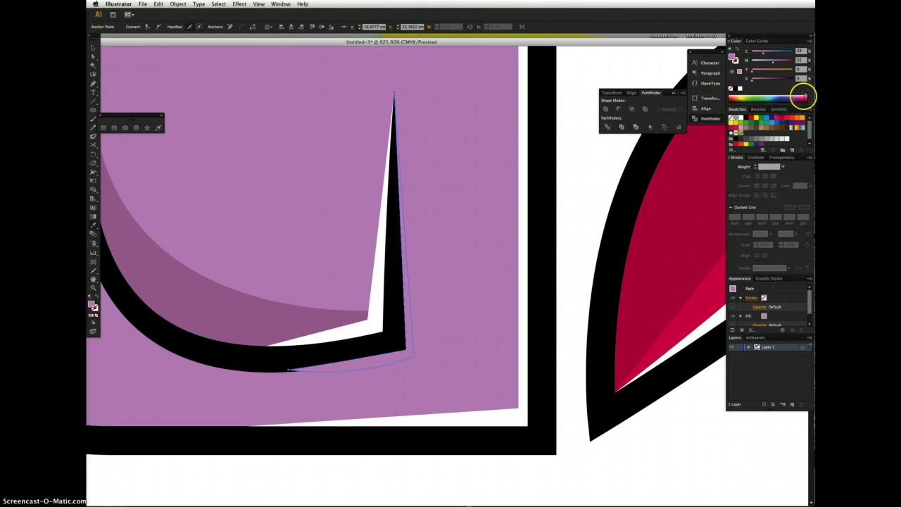
pyautogui.click(757, 95)
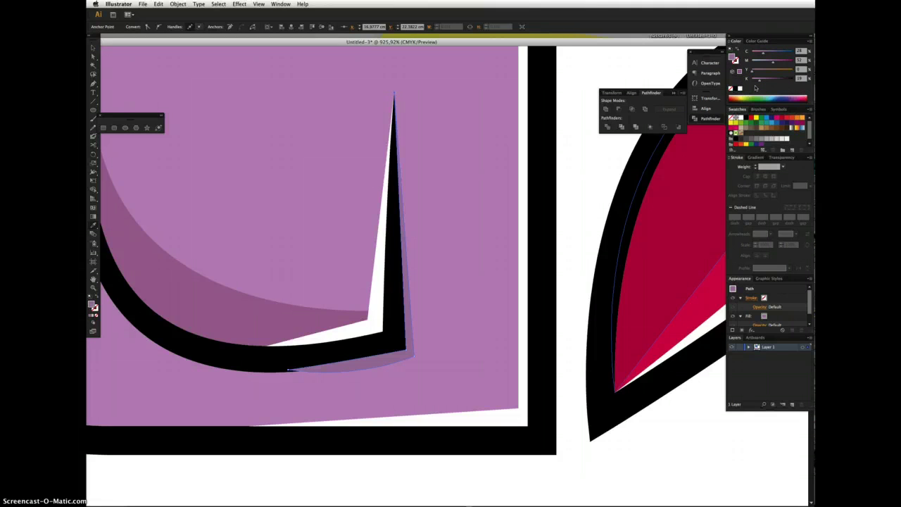
pyautogui.press('super+[')
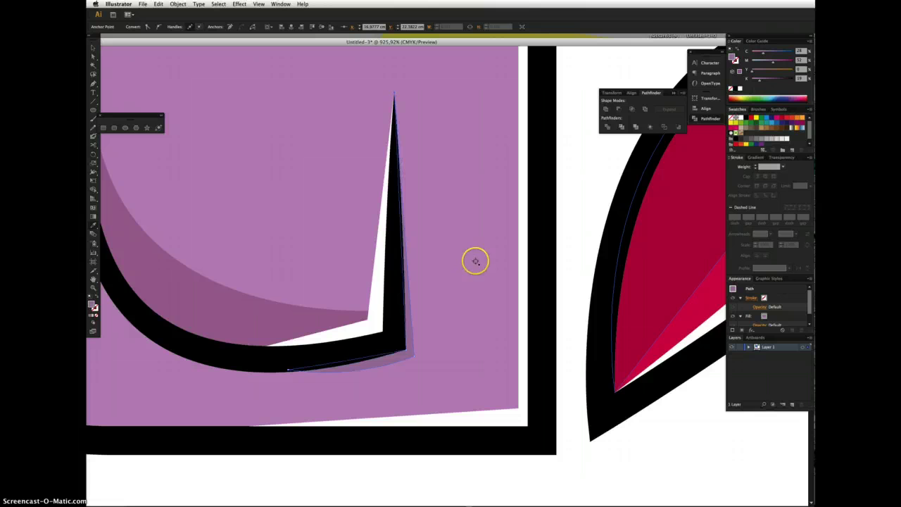
pyautogui.click(588, 219)
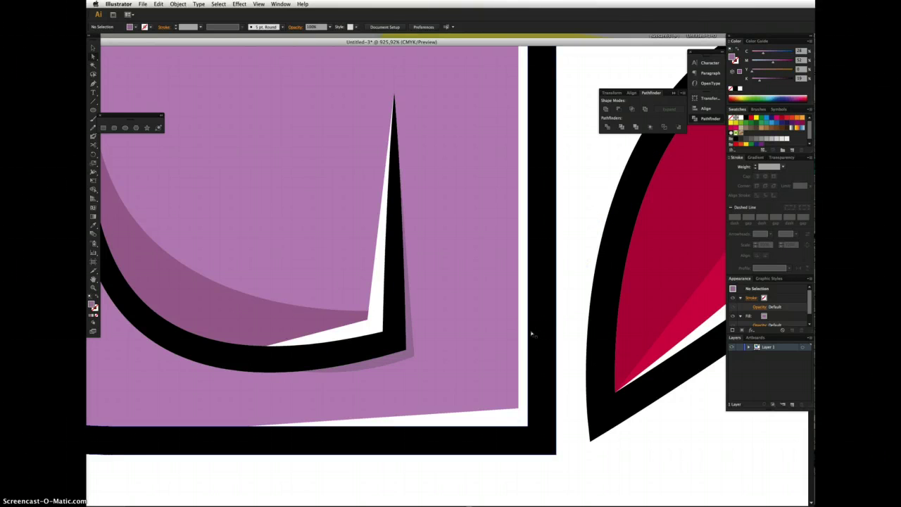
# Curve the flattened edge of the white highlight in the blue pupil outward so it forms a full circle, and deselect it.
pyautogui.press('super+minus')
pyautogui.press('super+minus')
pyautogui.press('super+minus')
pyautogui.press('super+minus')
pyautogui.press('super+minus')
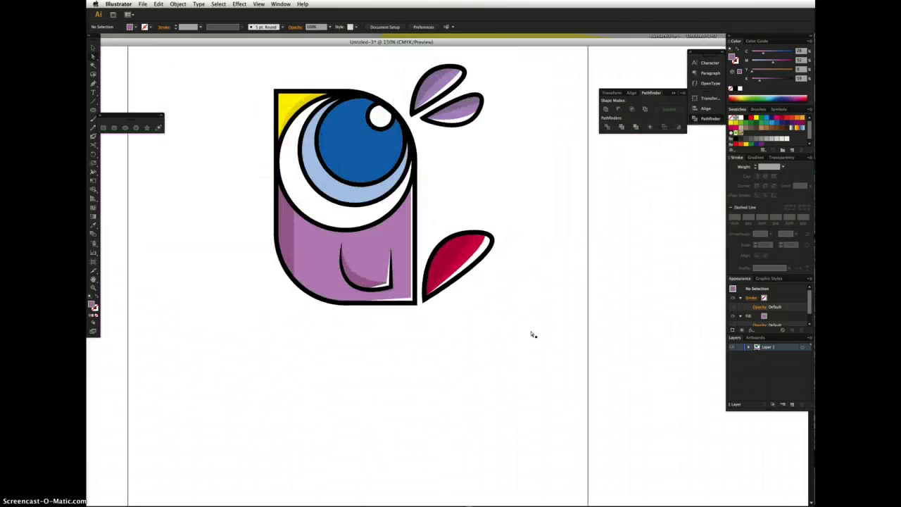
pyautogui.moveTo(350, 352); pyautogui.dragTo(399, 444)
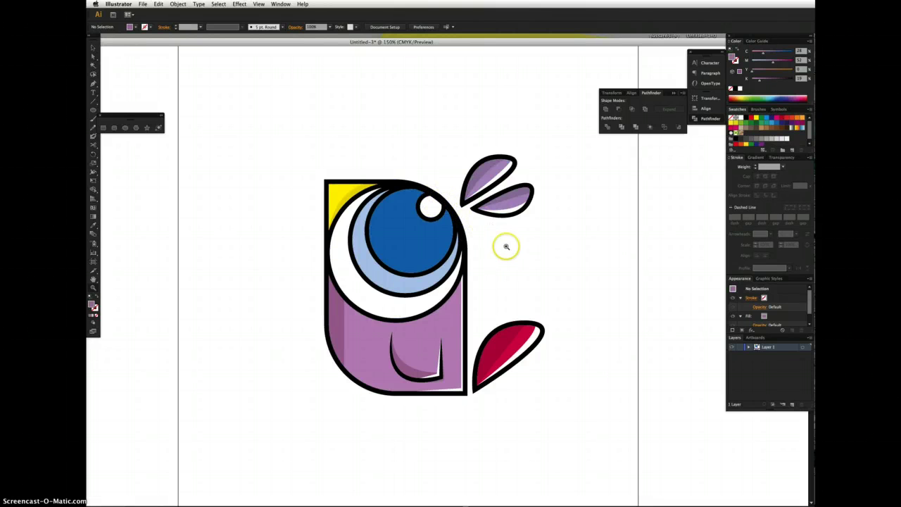
pyautogui.moveTo(445, 204); pyautogui.dragTo(469, 248)
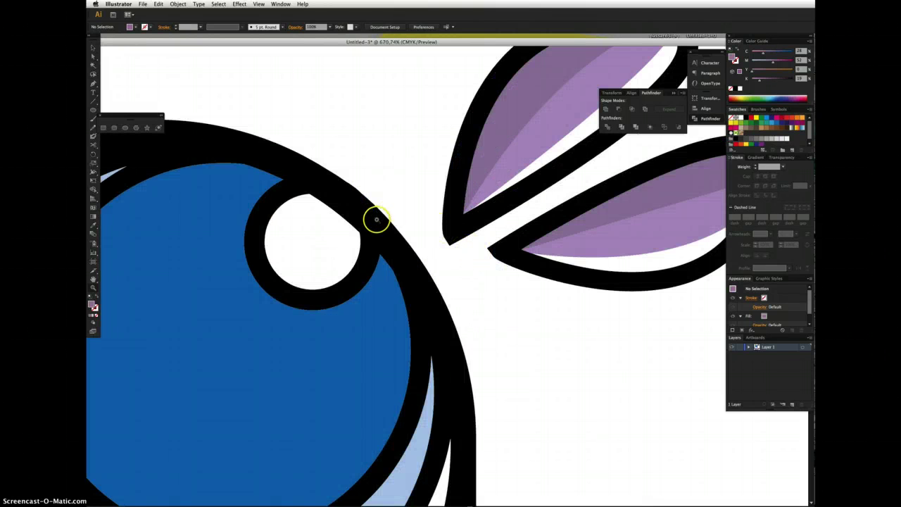
pyautogui.press('a')
pyautogui.click(335, 238)
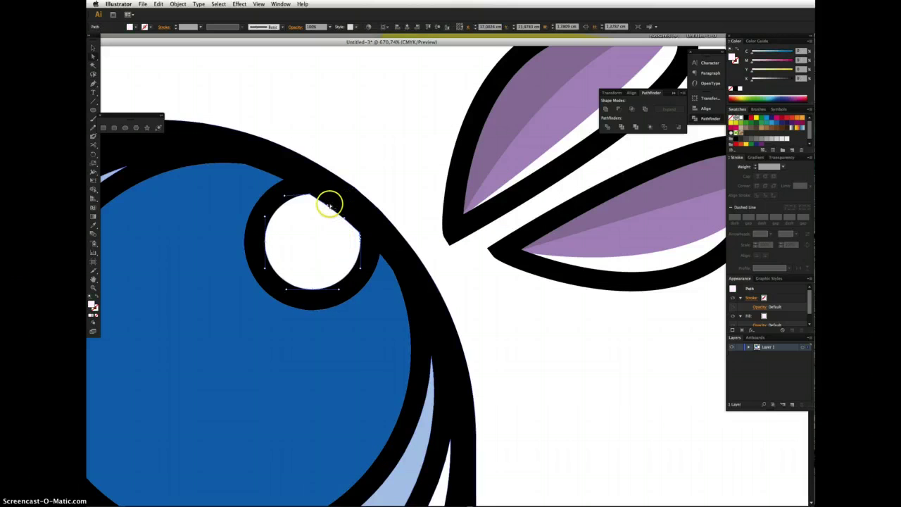
pyautogui.moveTo(328, 207)
pyautogui.mouseDown()
pyautogui.moveTo(346, 218)
pyautogui.moveTo(362, 210)
pyautogui.moveTo(347, 221)
pyautogui.moveTo(355, 214)
pyautogui.moveTo(337, 193)
pyautogui.mouseUp()
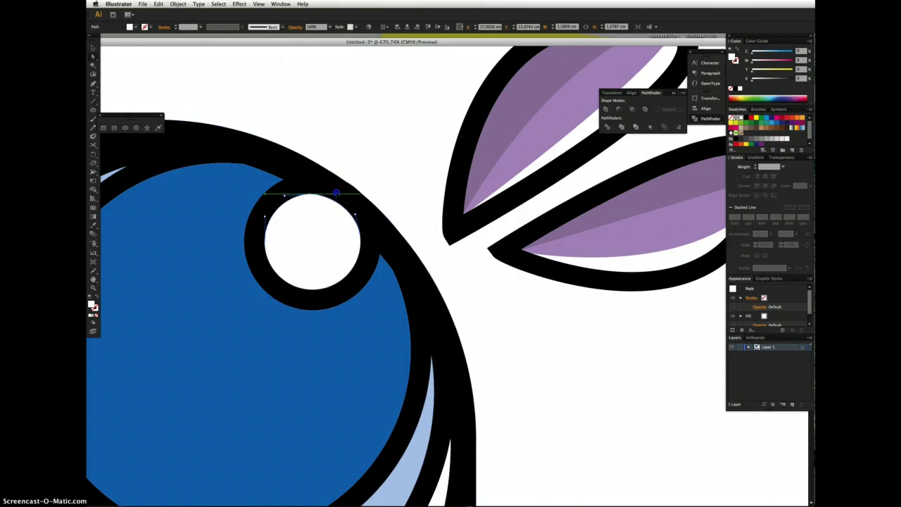
pyautogui.click(374, 177)
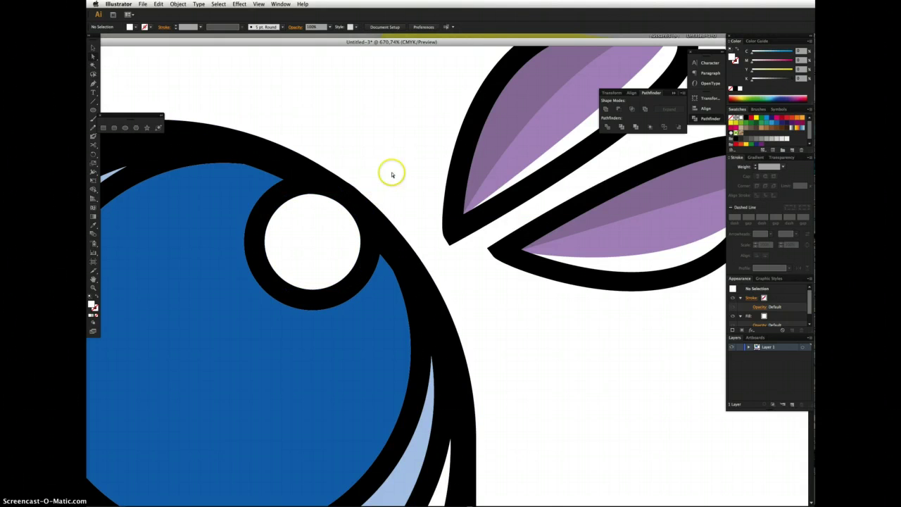
# Draw a square of about 22.7 cm around the bird, fill it with dark brown (C50 M70 Y80 K70) and send it to the back.
pyautogui.press('super+0')
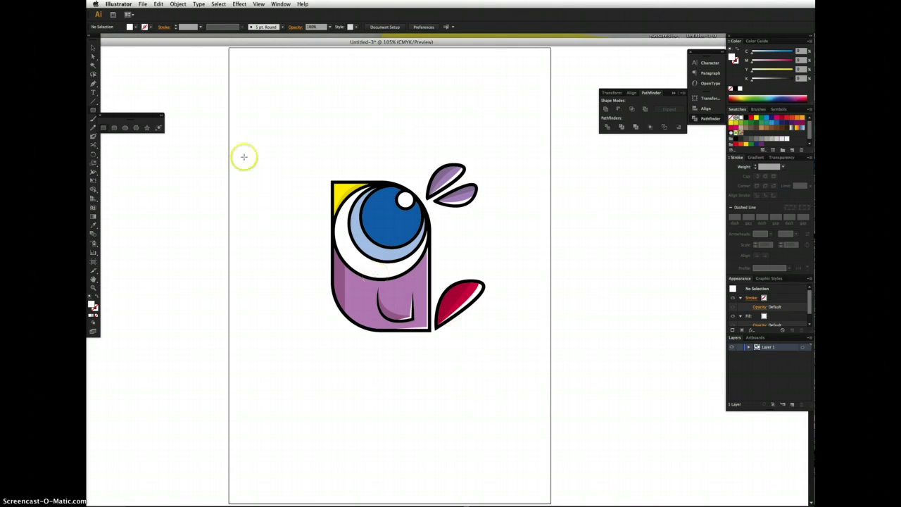
pyautogui.press('m')
pyautogui.moveTo(261, 145); pyautogui.dragTo(508, 279)
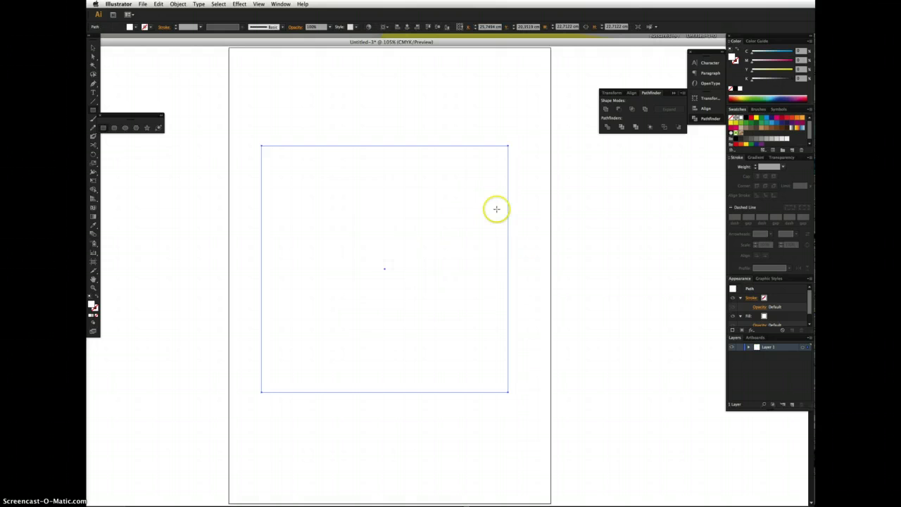
pyautogui.click(787, 129)
pyautogui.press('super+shift+bracketleft')
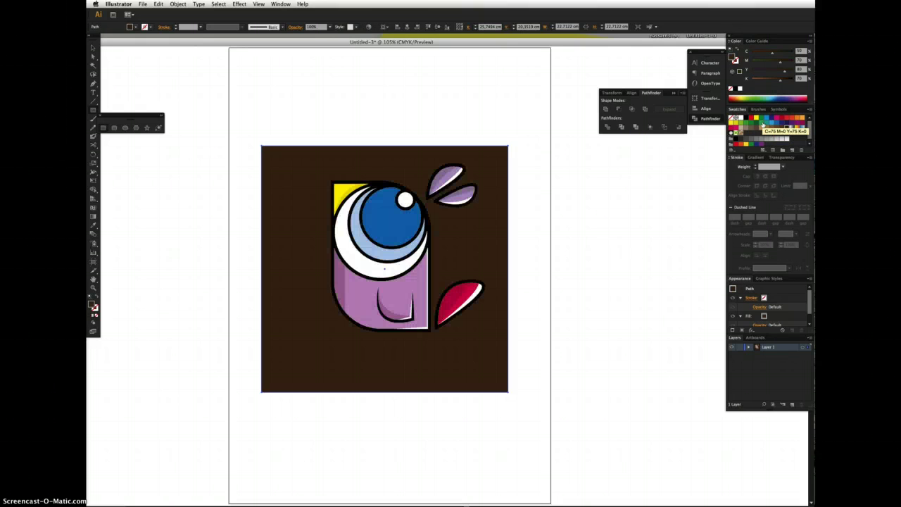
# Apply a linear gradient to the background square and replace the gradient's black stop with the dark brown swatch.
pyautogui.click(798, 157)
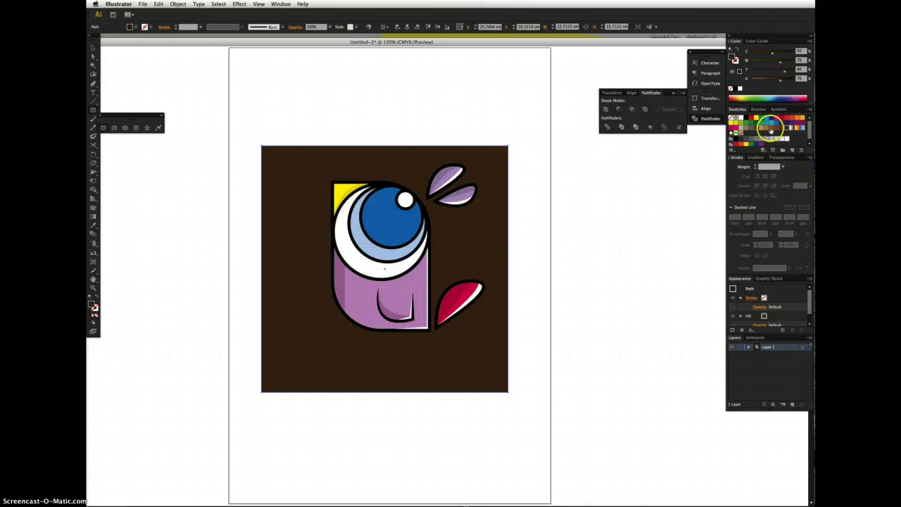
pyautogui.click(756, 157)
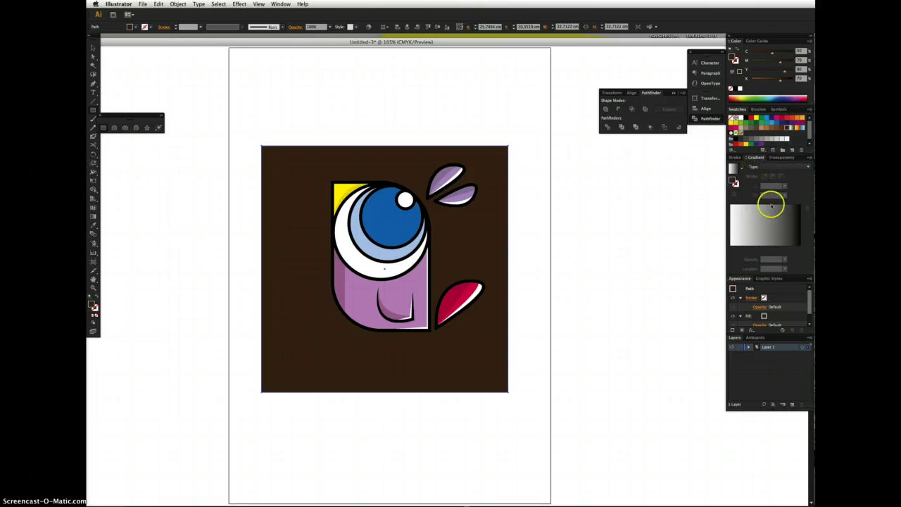
pyautogui.click(765, 228)
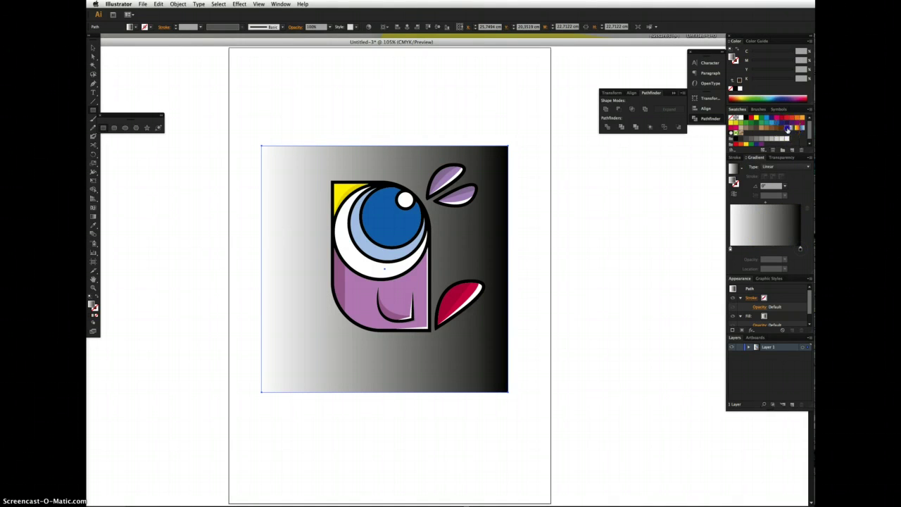
pyautogui.moveTo(800, 248); pyautogui.dragTo(800, 248)
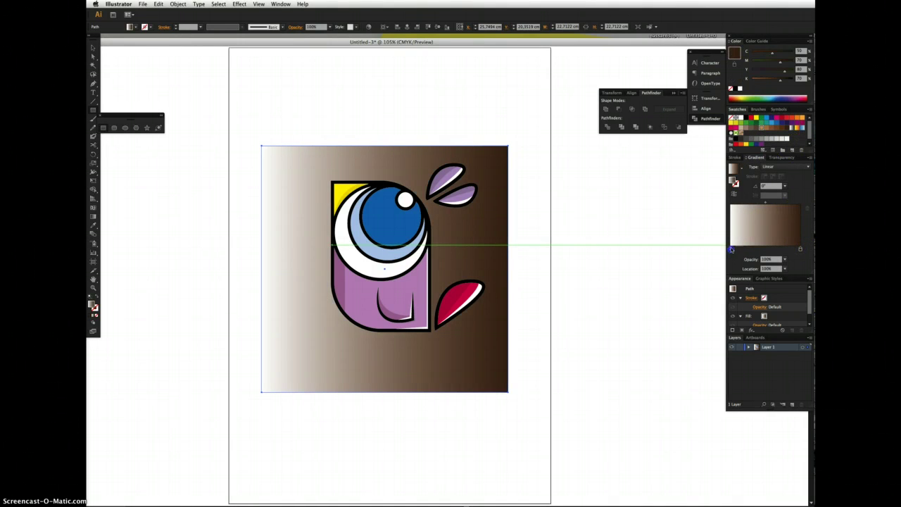
# Replace the gradient's white stop with the brown C40 M65 Y90 K35, make the gradient radial and shift its midpoint to about 47%.
pyautogui.moveTo(731, 249); pyautogui.dragTo(731, 248)
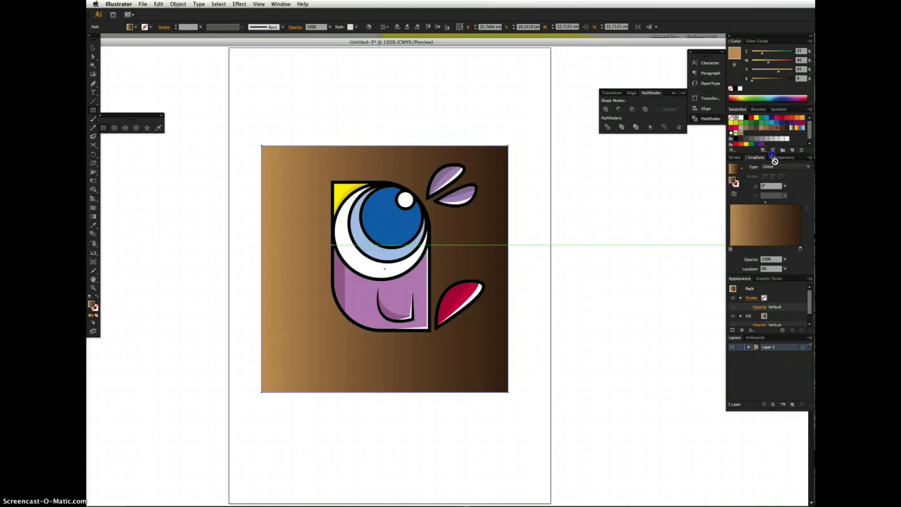
pyautogui.moveTo(731, 249); pyautogui.dragTo(731, 249)
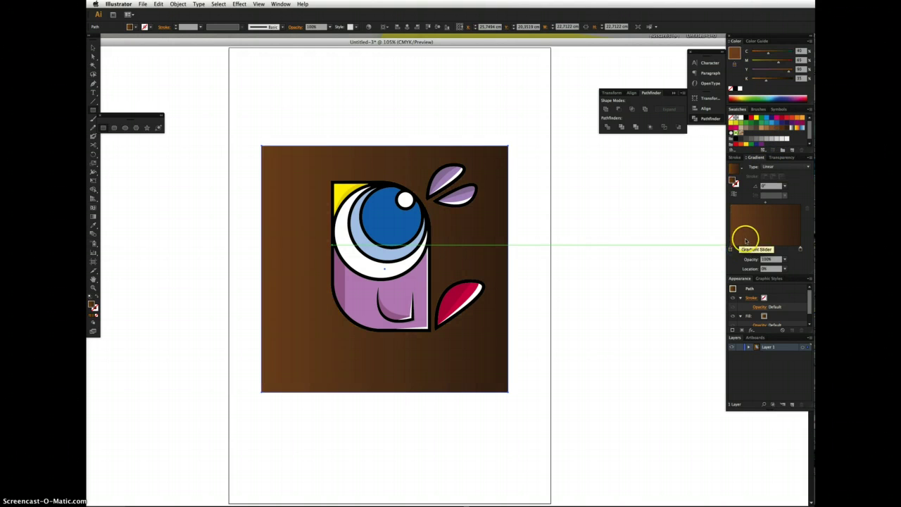
pyautogui.click(785, 167)
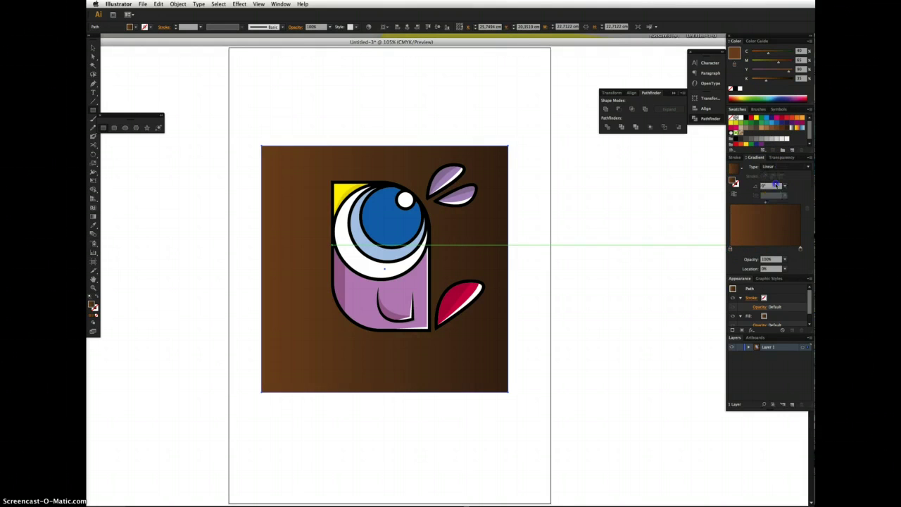
pyautogui.click(776, 177)
pyautogui.moveTo(767, 203); pyautogui.dragTo(764, 203)
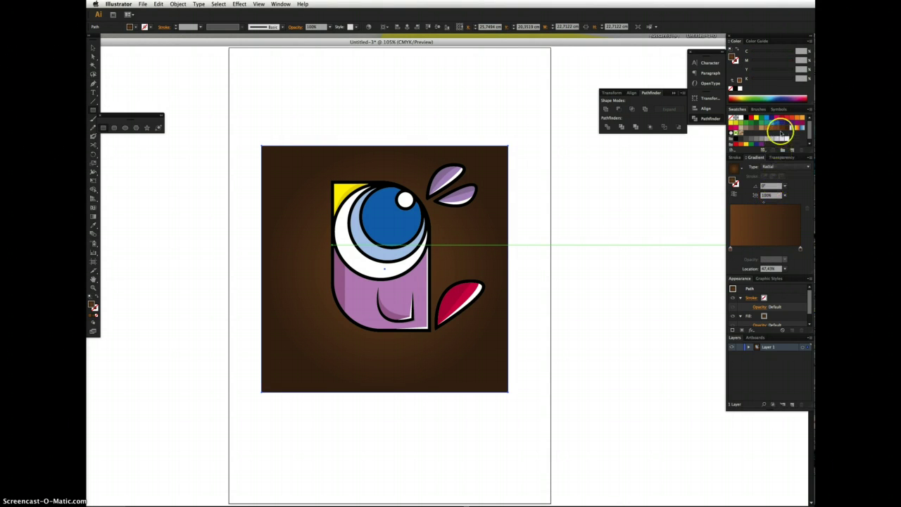
# Lighten the centre of the radial gradient with the brown swatch C30 M50 Y75 K10 and deselect the background square.
pyautogui.click(731, 250)
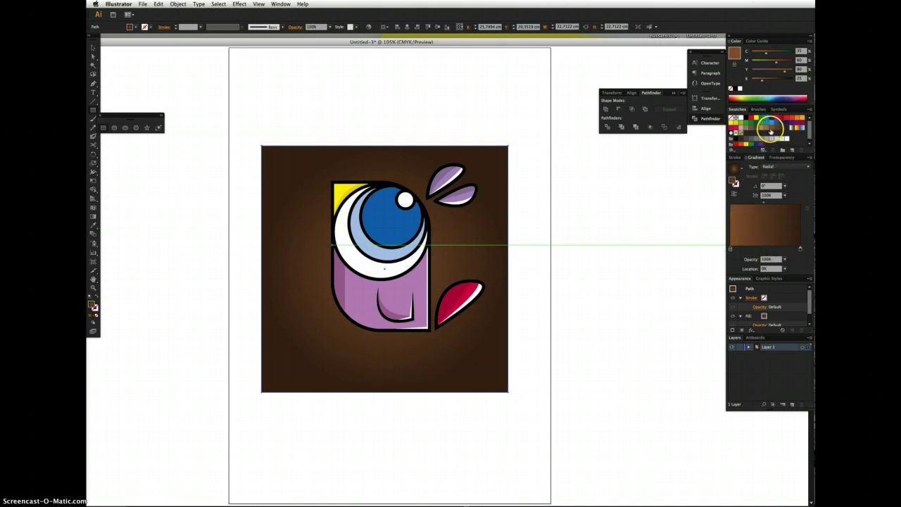
pyautogui.moveTo(767, 128); pyautogui.dragTo(732, 248)
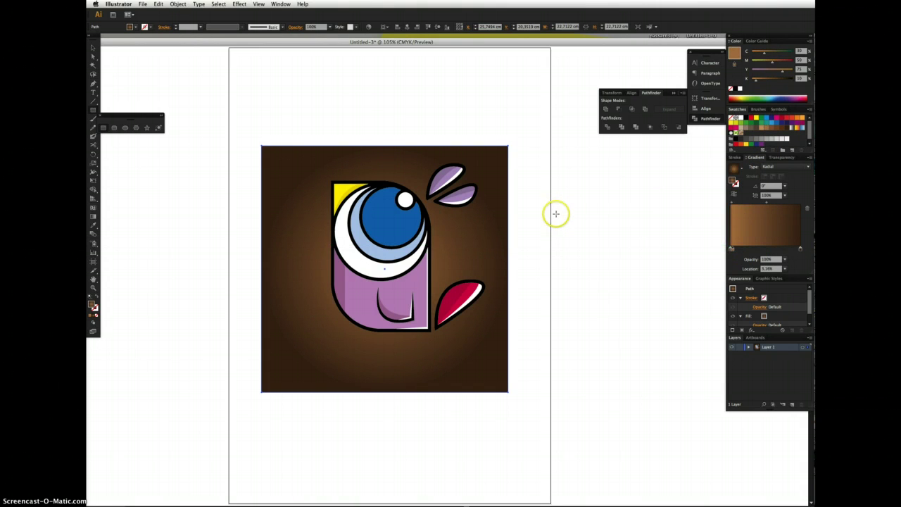
pyautogui.press('v')
pyautogui.click(583, 207)
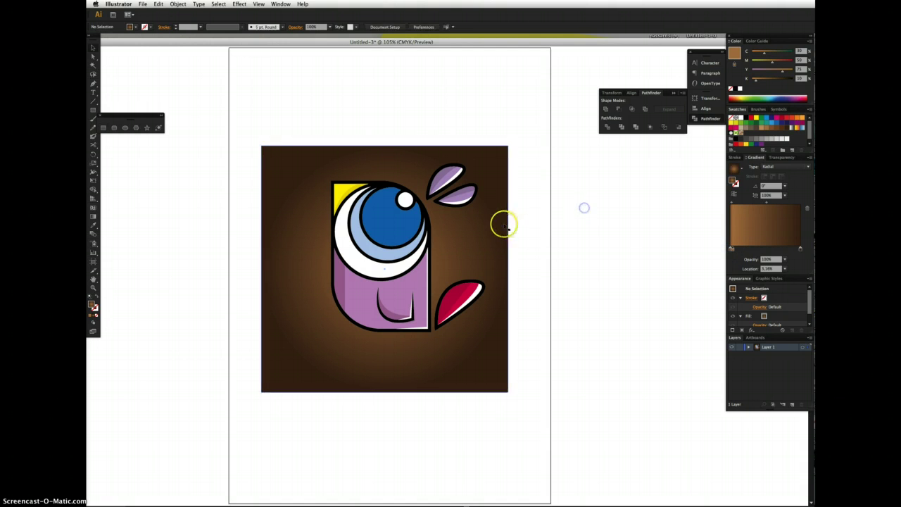
# Lock the gradient background square within Layer 1 so it cannot be selected.
pyautogui.click(503, 226)
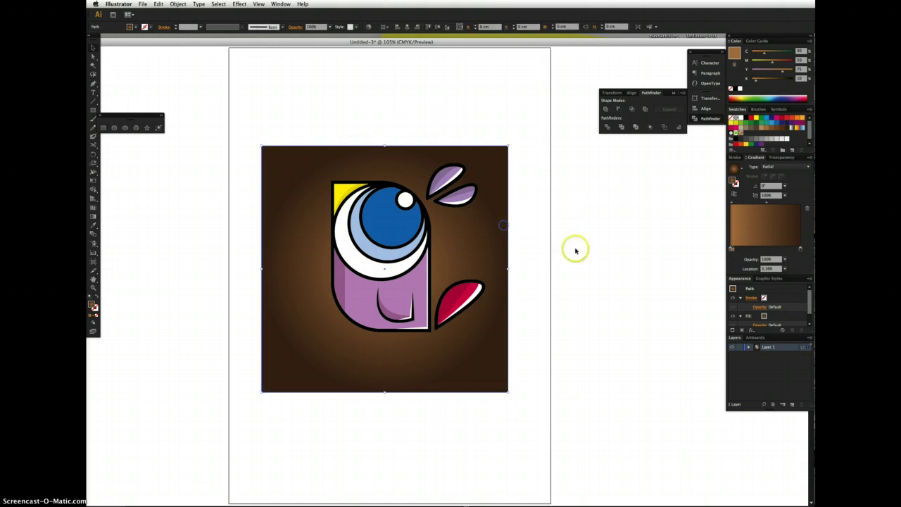
pyautogui.click(748, 347)
pyautogui.moveTo(809, 354); pyautogui.dragTo(811, 397)
pyautogui.click(742, 395)
pyautogui.click(322, 150)
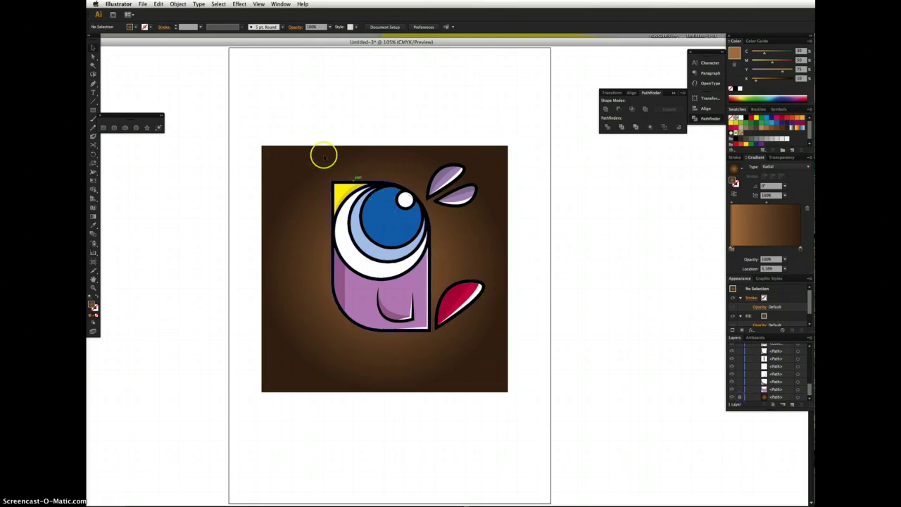
# Group all the bird's parts and move the group down and to the left, towards the middle of the background square.
pyautogui.moveTo(347, 143); pyautogui.dragTo(571, 368)
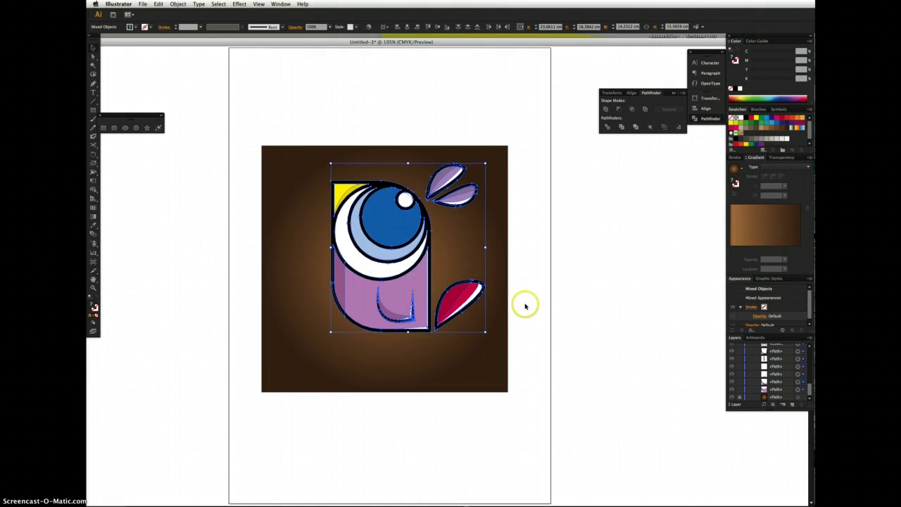
pyautogui.rightClick(378, 280)
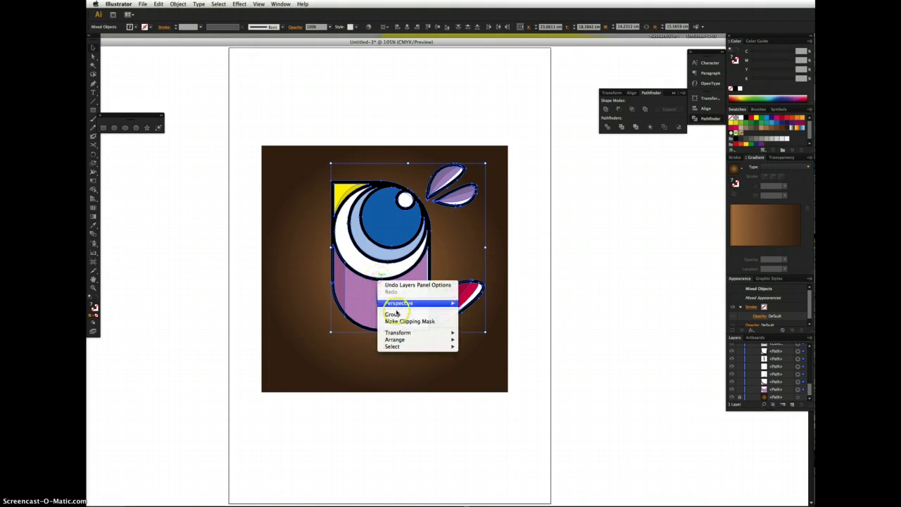
pyautogui.click(391, 314)
pyautogui.moveTo(409, 257); pyautogui.dragTo(395, 283)
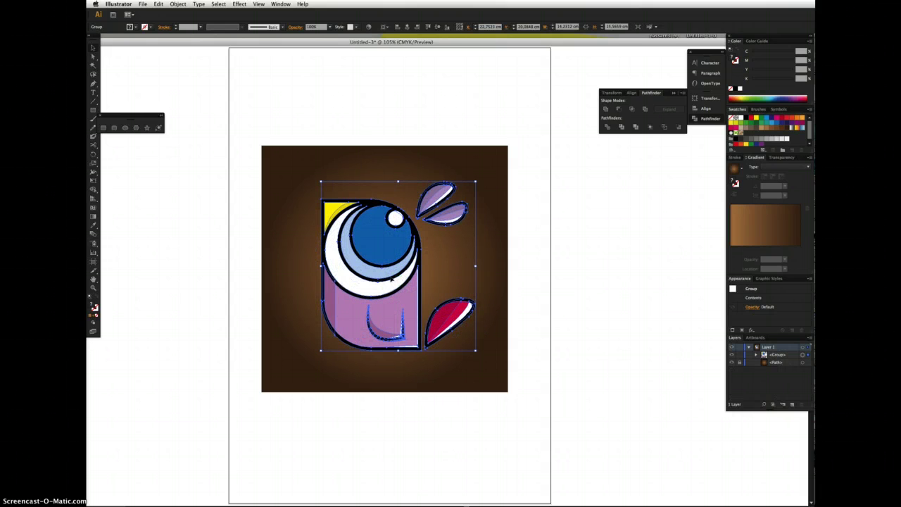
# Copy the bird group, paste the copy in front and unite its shapes into a solid silhouette.
pyautogui.rightClick(388, 275)
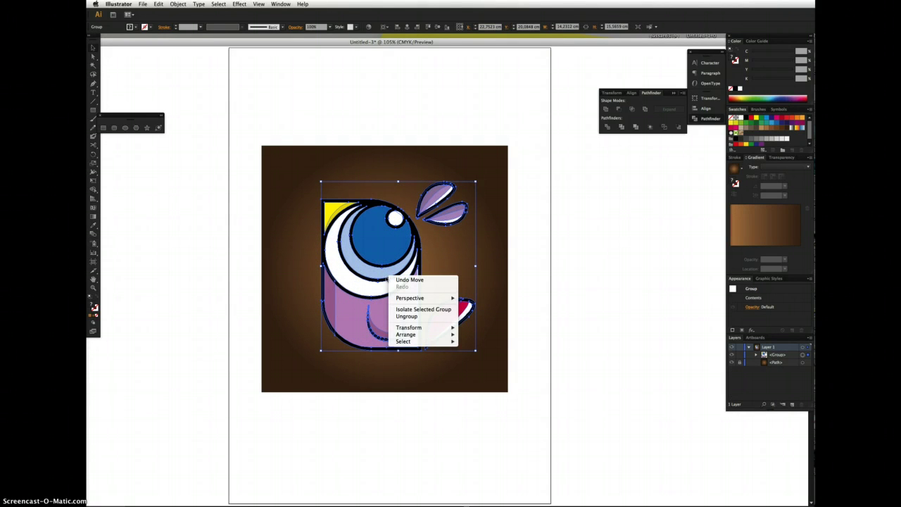
pyautogui.click(386, 412)
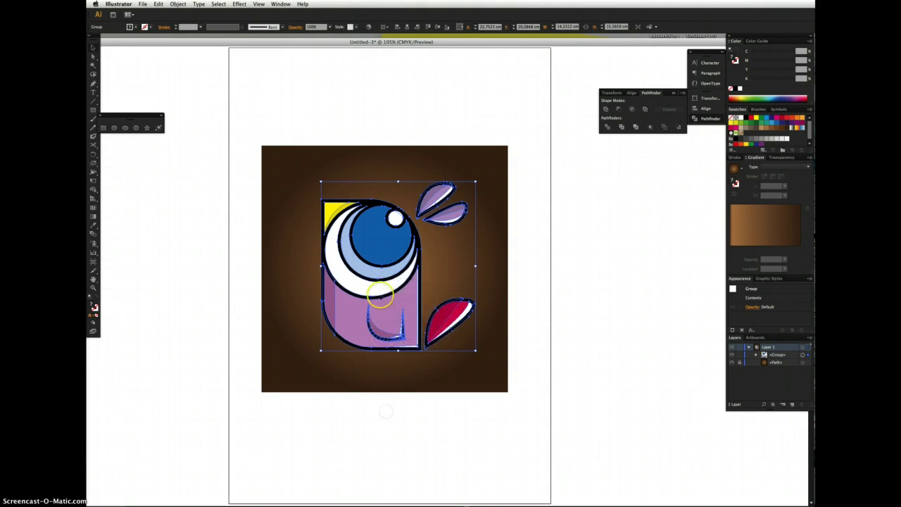
pyautogui.click(159, 4)
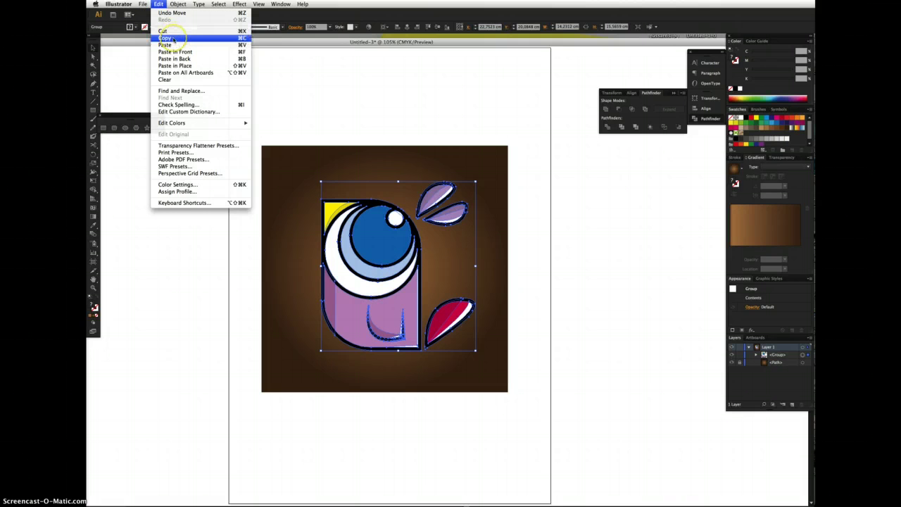
pyautogui.click(166, 38)
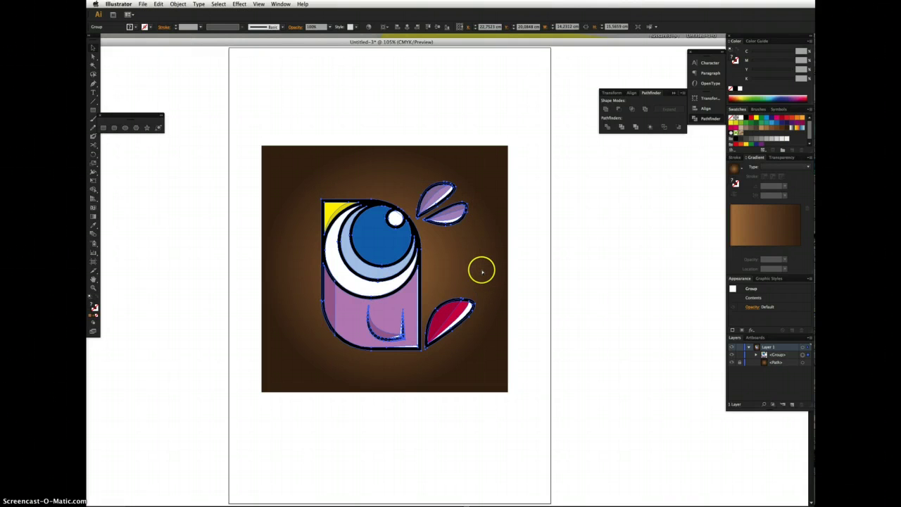
pyautogui.hotkey('ctrl', 'f')
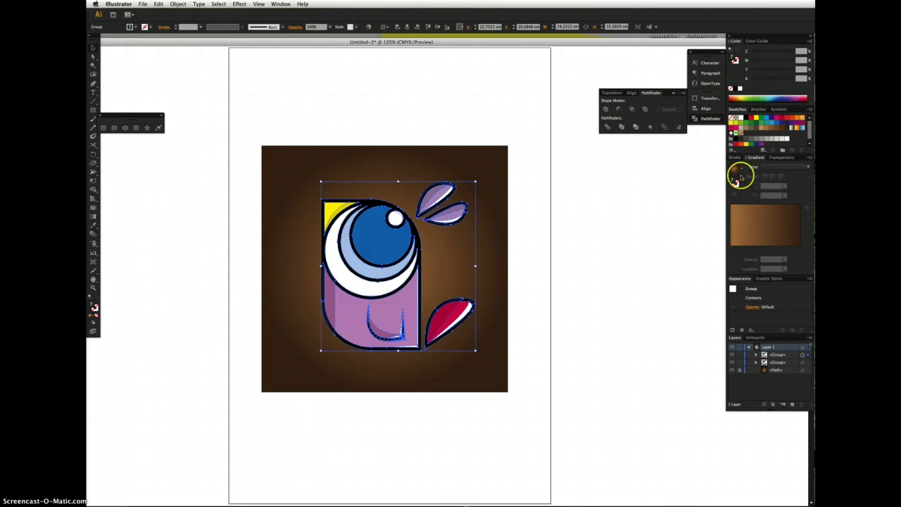
pyautogui.click(607, 109)
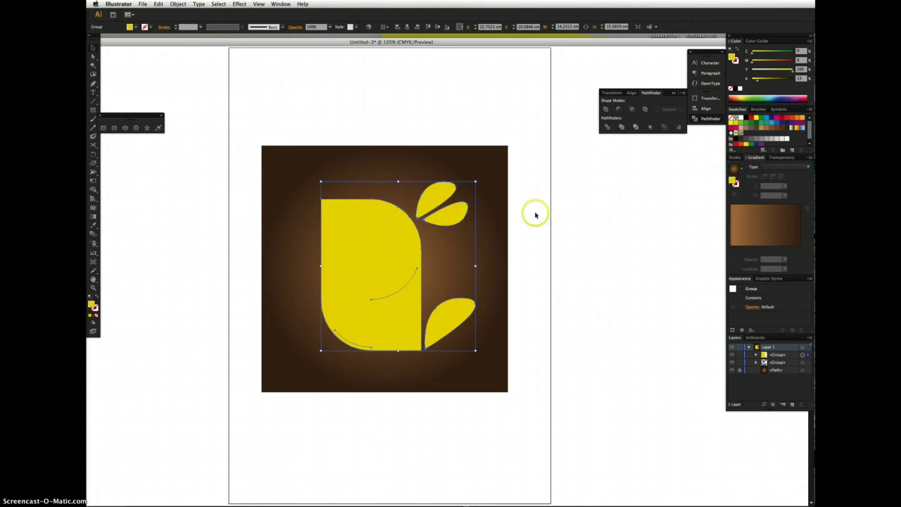
# Give the united silhouette a bright yellow stroke (C5 M0 Y90 K0) with a weight of 2 mm.
pyautogui.click(95, 309)
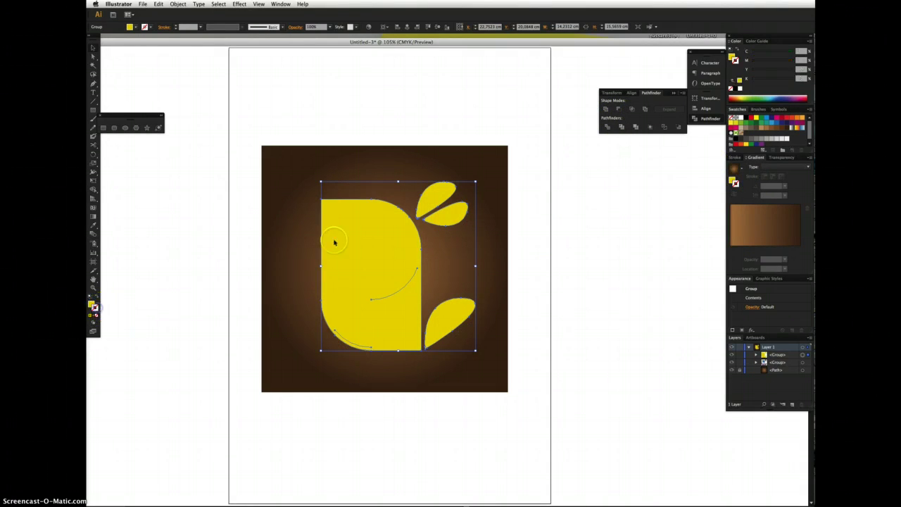
pyautogui.click(733, 124)
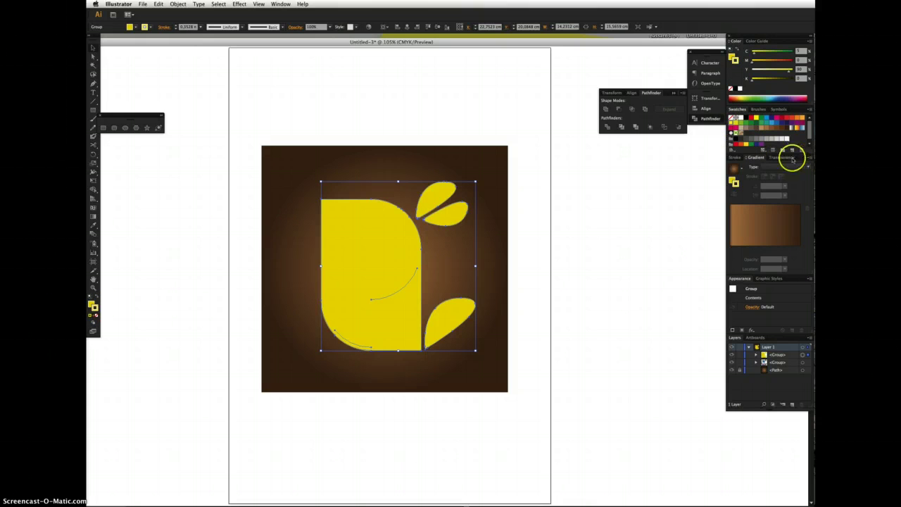
pyautogui.click(739, 158)
pyautogui.click(782, 166)
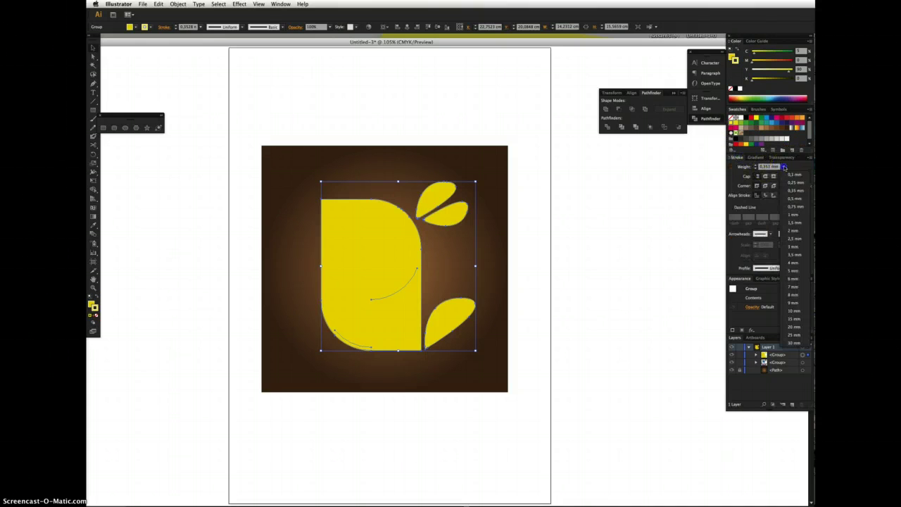
pyautogui.click(790, 224)
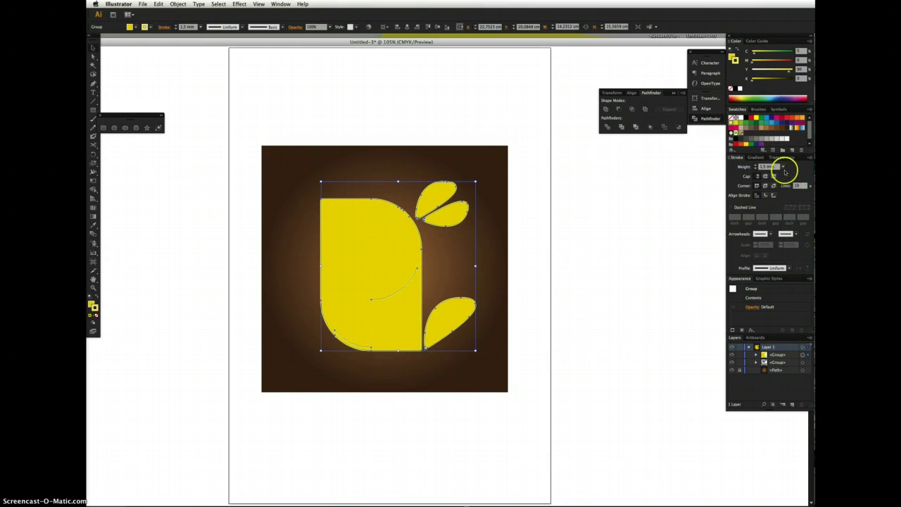
pyautogui.click(783, 167)
pyautogui.click(788, 241)
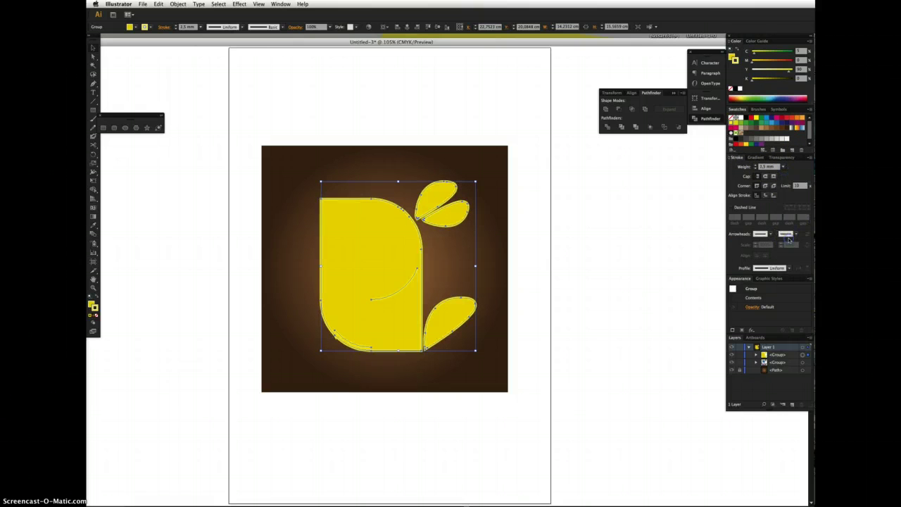
pyautogui.click(783, 167)
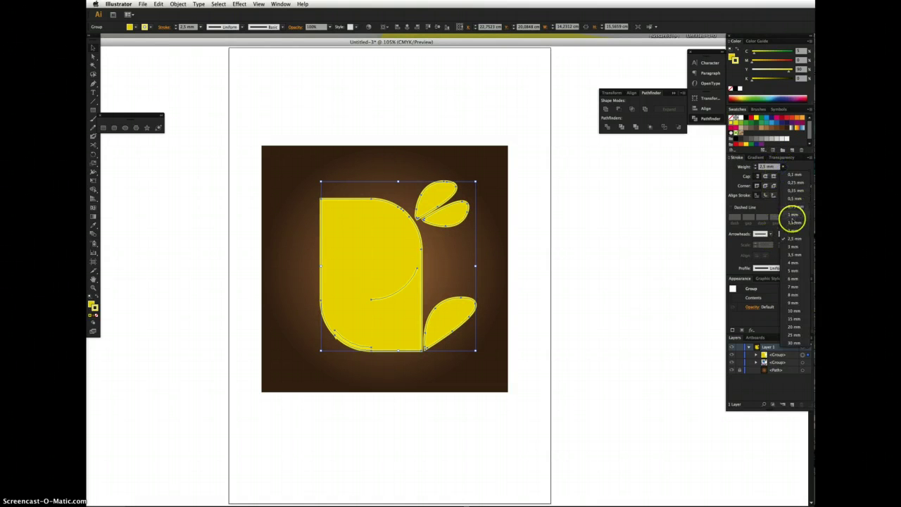
pyautogui.click(791, 230)
# Arrange the yellow silhouette behind the bird group but above the background square, and deselect it.
pyautogui.click(737, 203)
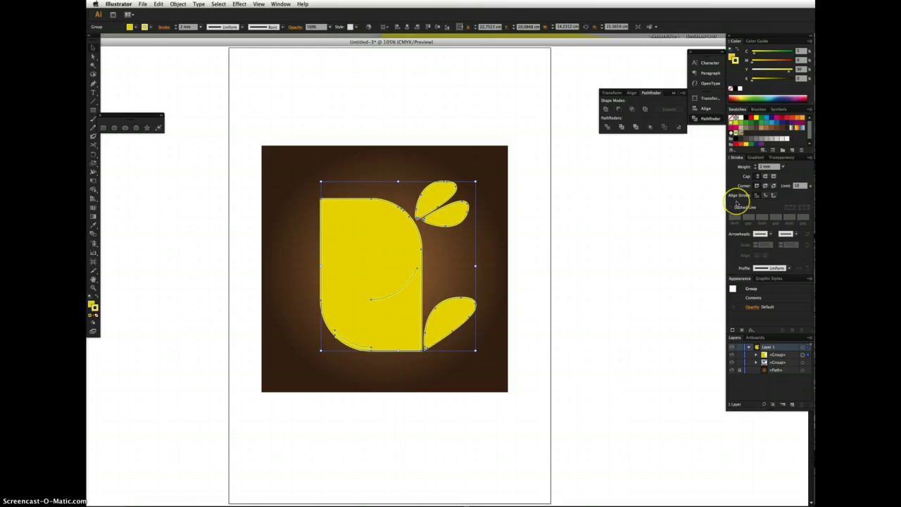
pyautogui.press('super+shift+[')
pyautogui.press('super+]')
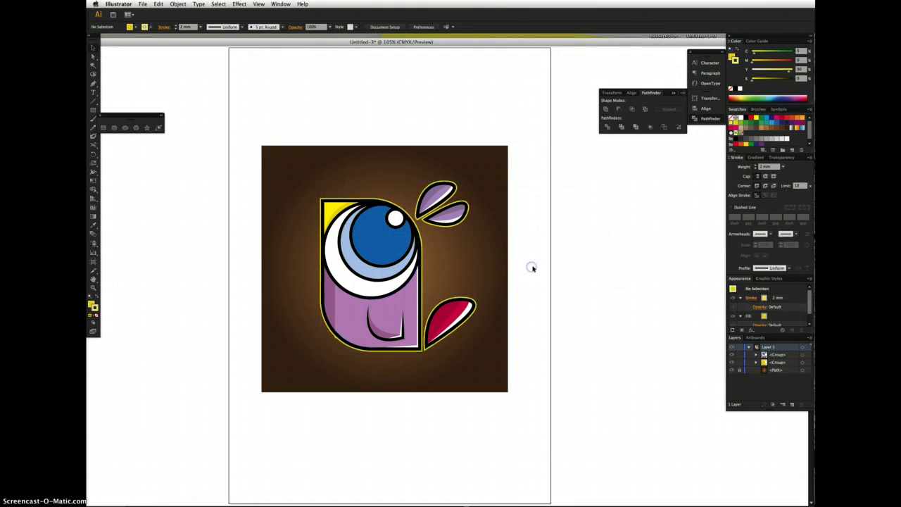
# Hide the bird group, delete the spike's anchor point on the yellow outline's lower-left curve and adjust the adjoining handle to smooth it.
pyautogui.moveTo(324, 329); pyautogui.dragTo(385, 354)
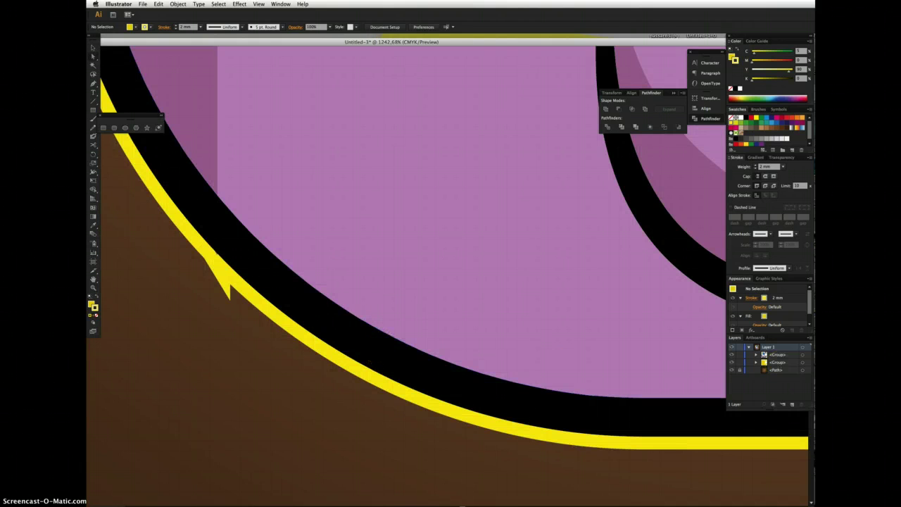
pyautogui.click(471, 331)
pyautogui.click(328, 283)
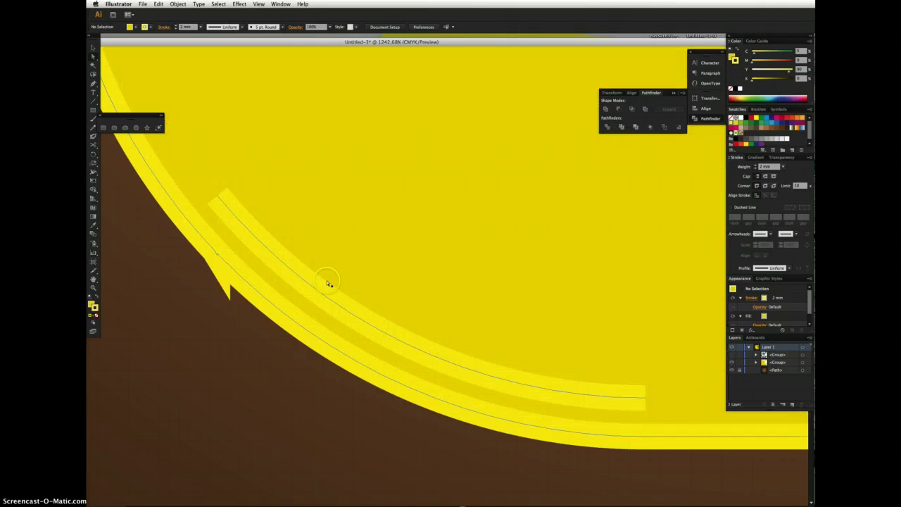
pyautogui.click(276, 256)
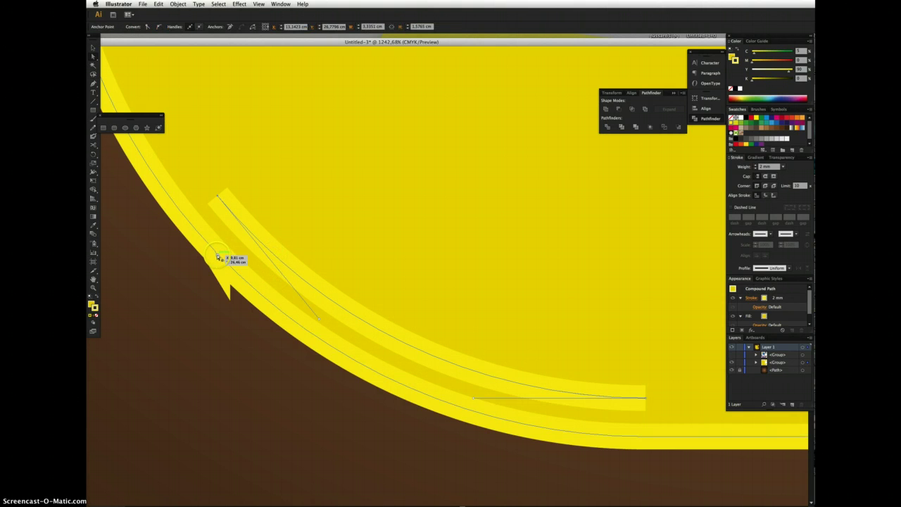
pyautogui.press('p')
pyautogui.click(218, 254)
pyautogui.moveTo(217, 253); pyautogui.dragTo(220, 268)
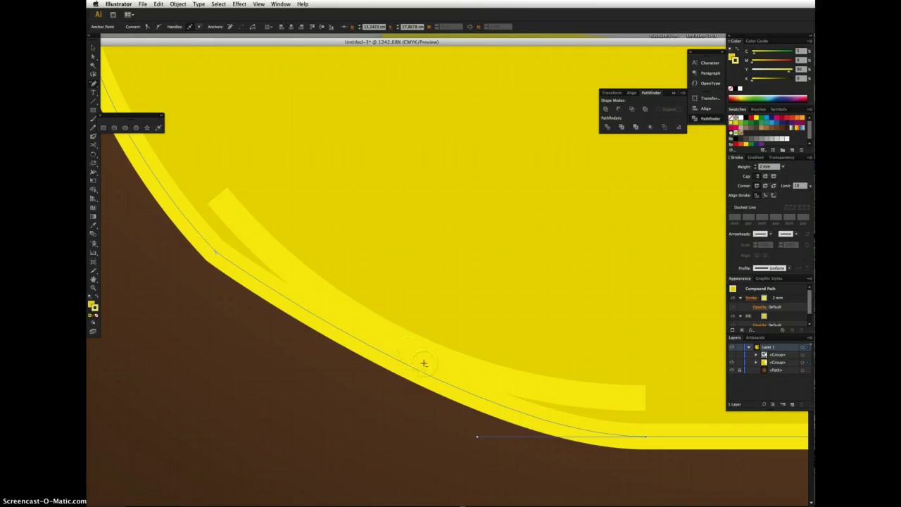
pyautogui.moveTo(478, 436); pyautogui.dragTo(395, 448)
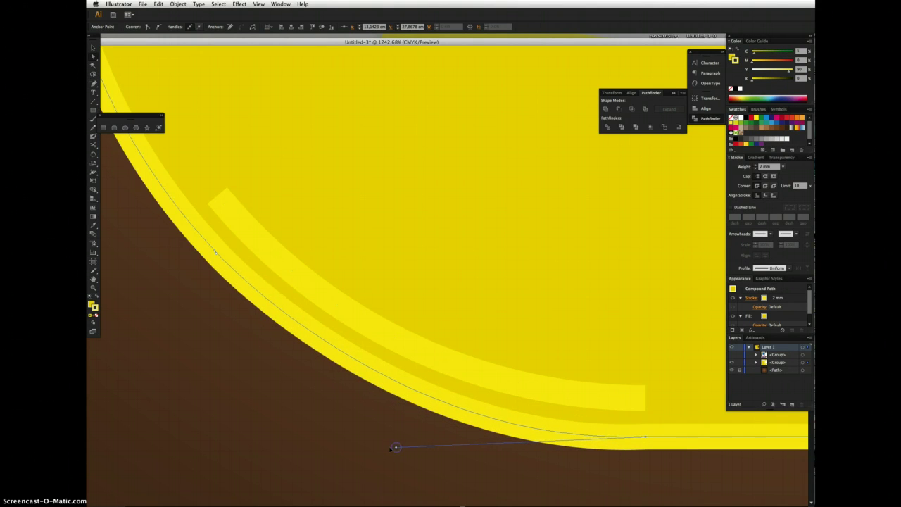
# Show the bird group again, fit the artboard in the view and deselect the yellow outline.
pyautogui.click(732, 357)
pyautogui.click(732, 357)
pyautogui.click(732, 356)
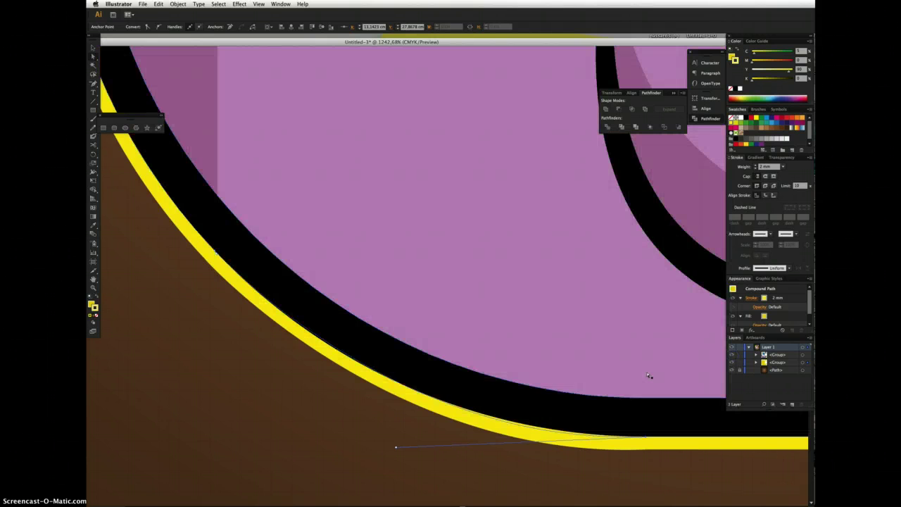
pyautogui.press('super+0')
pyautogui.click(568, 261)
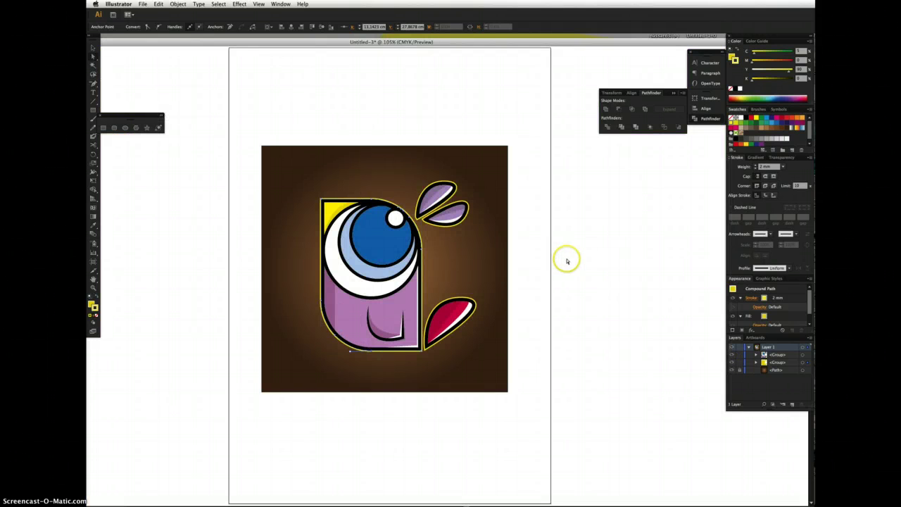